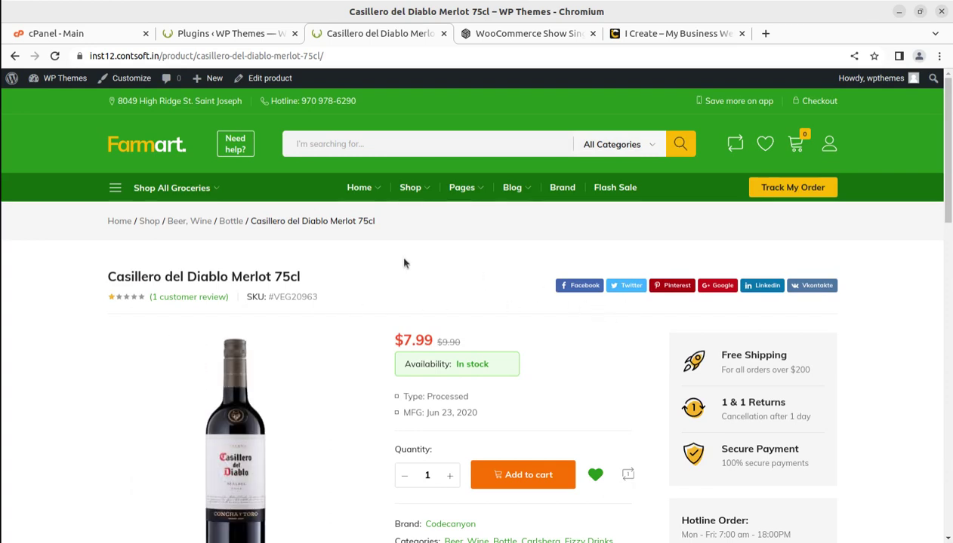
# Step: Back on the home page's Flash Deals, quick-view the Casillero del Diablo Merlot ($7.99), then close it
pyautogui.click(15, 56)
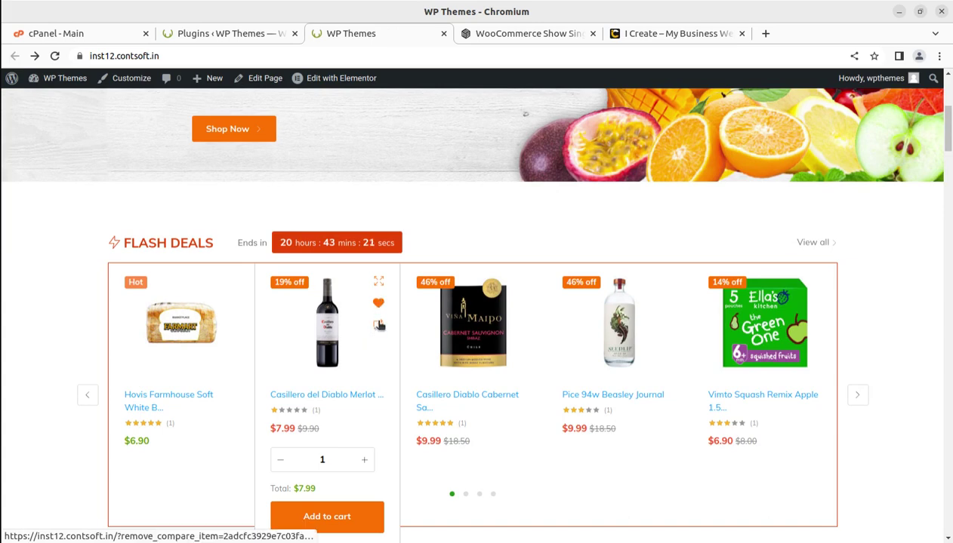
pyautogui.click(379, 283)
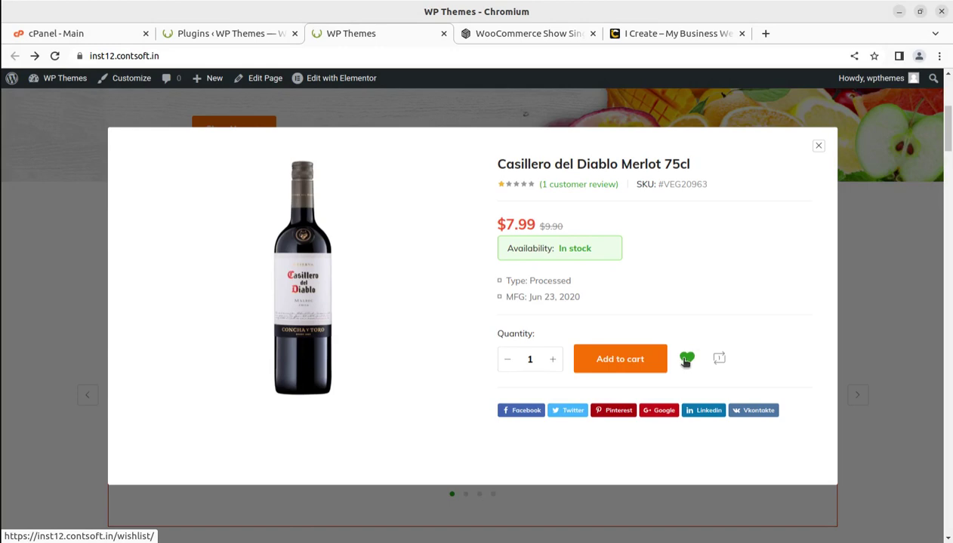
pyautogui.click(817, 145)
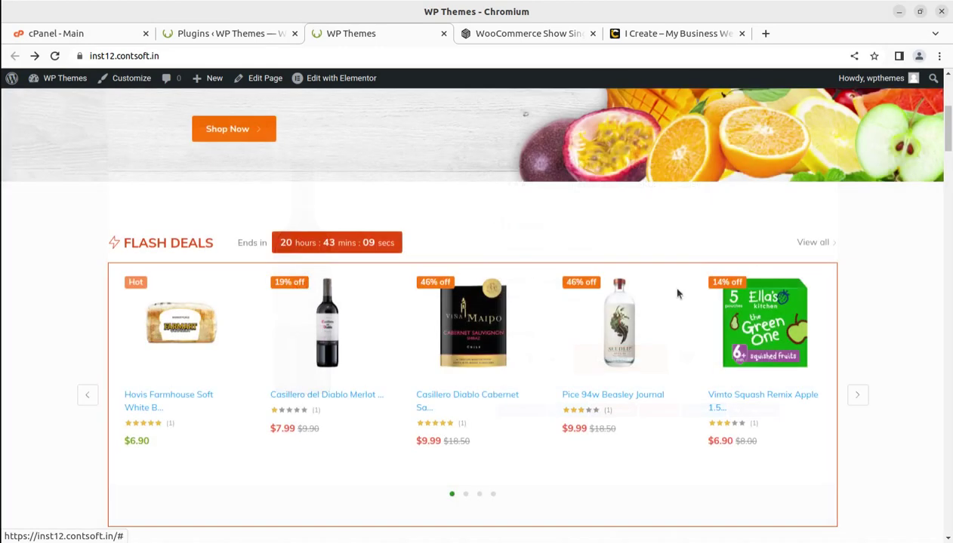
pyautogui.moveTo(470, 363)
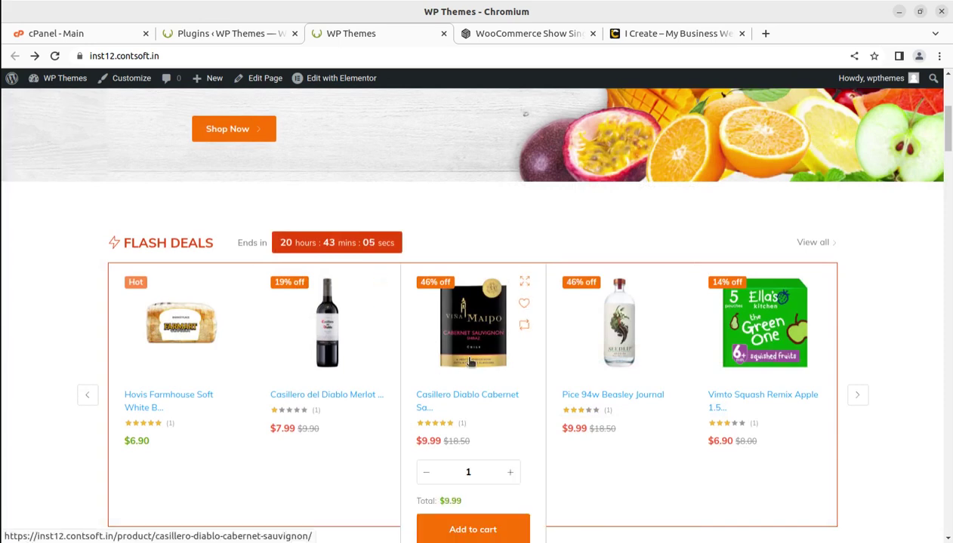
# Step: Open the Casillero Diablo Cabernet Sauvignon page ($9.99, down from $18.50) and inspect its zoomed image and details
pyautogui.click(469, 362)
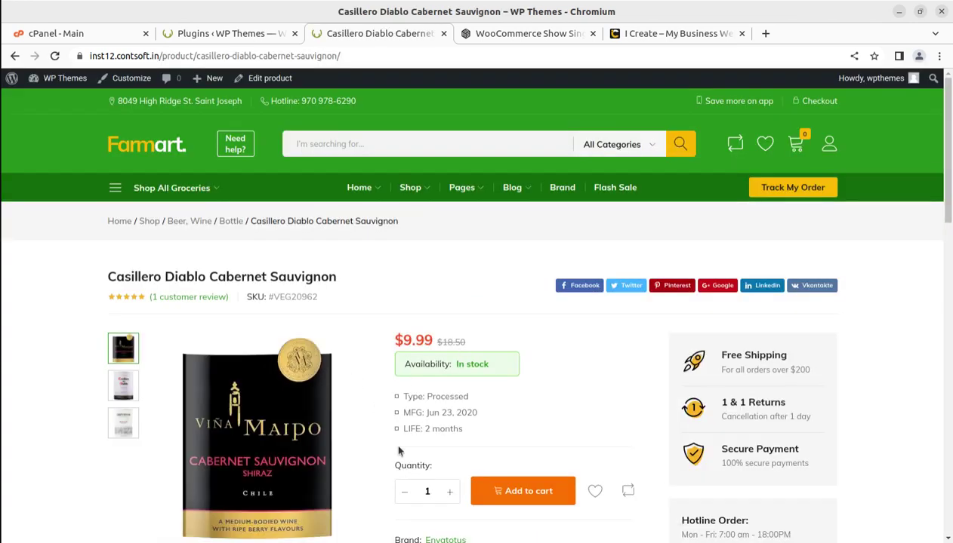
pyautogui.scroll(-2, 392, 445)
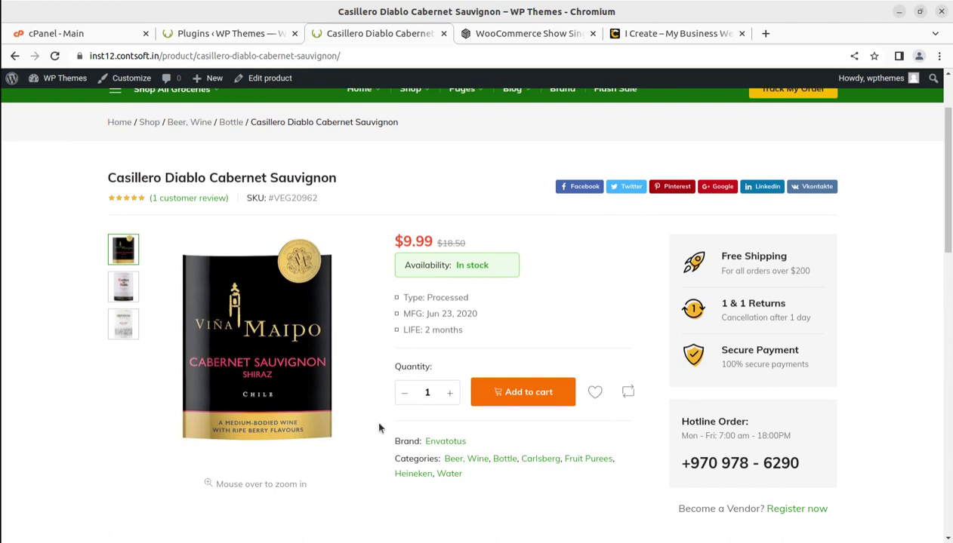
pyautogui.moveTo(345, 361)
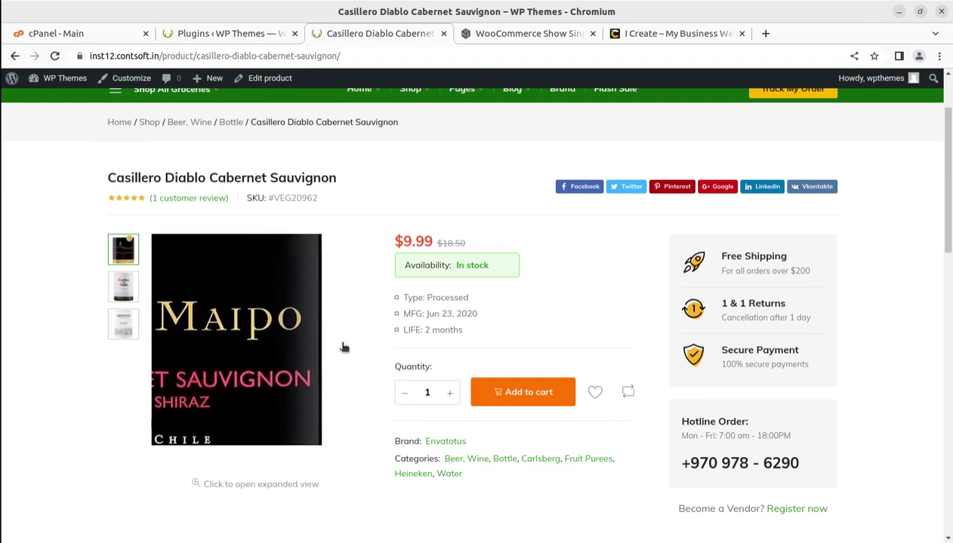
pyautogui.scroll(2, 344, 349)
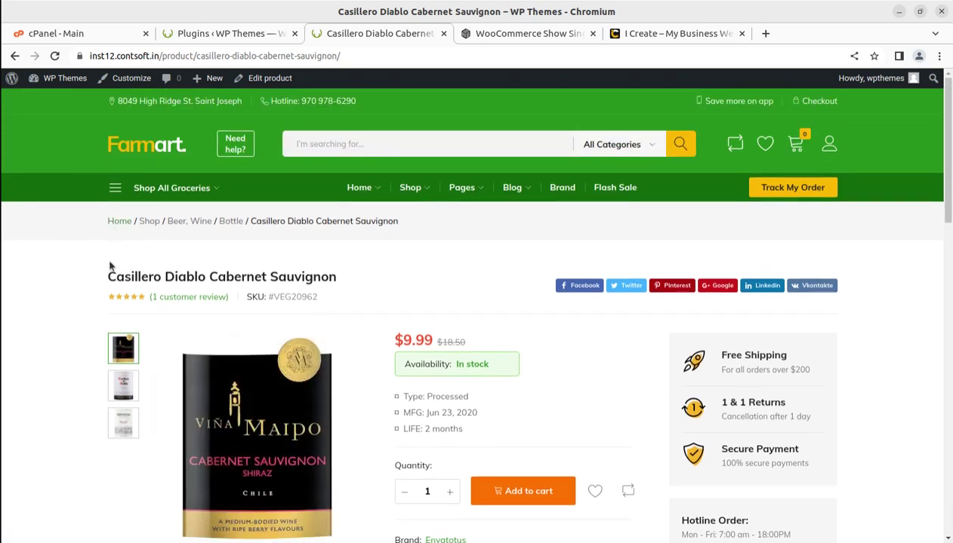
pyautogui.scroll(-2, 445, 432)
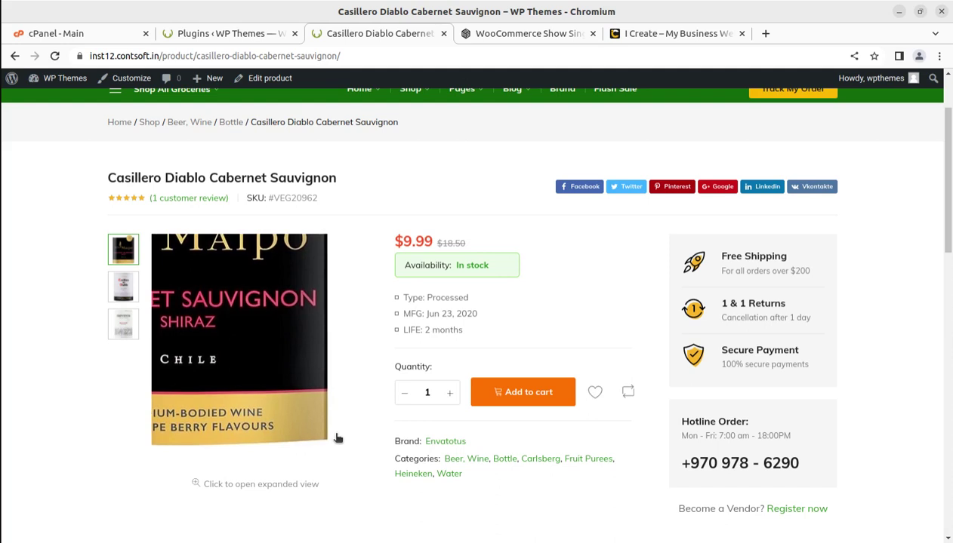
pyautogui.scroll(2, 343, 404)
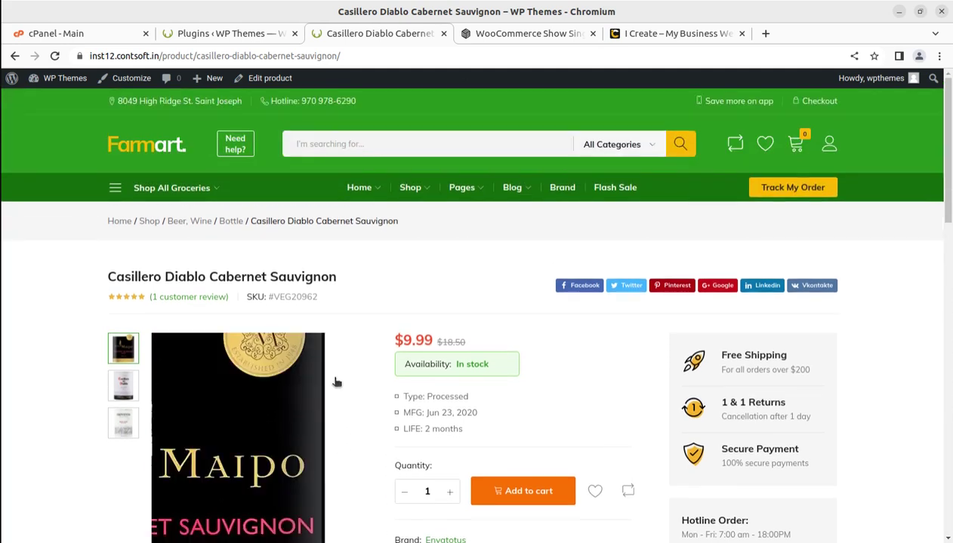
pyautogui.scroll(-2, 428, 289)
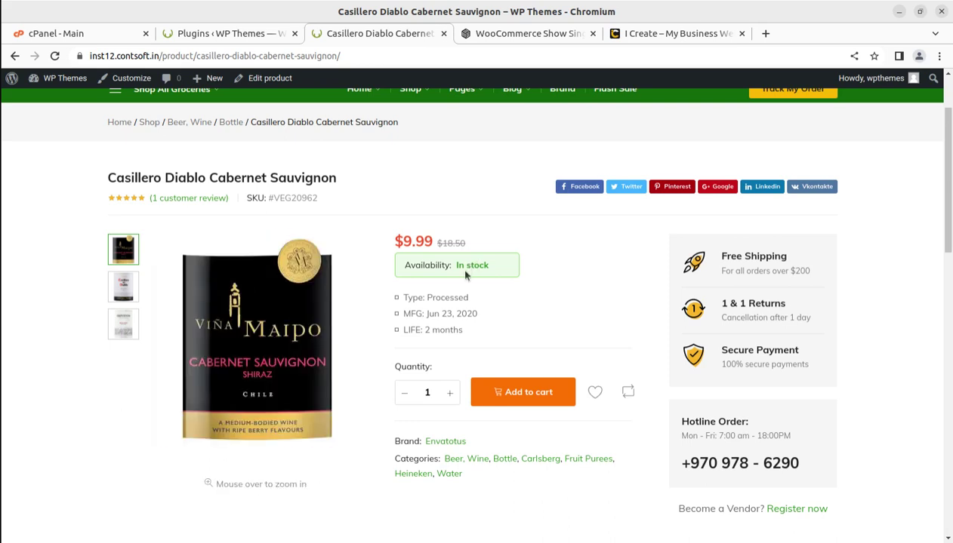
pyautogui.scroll(3, 434, 238)
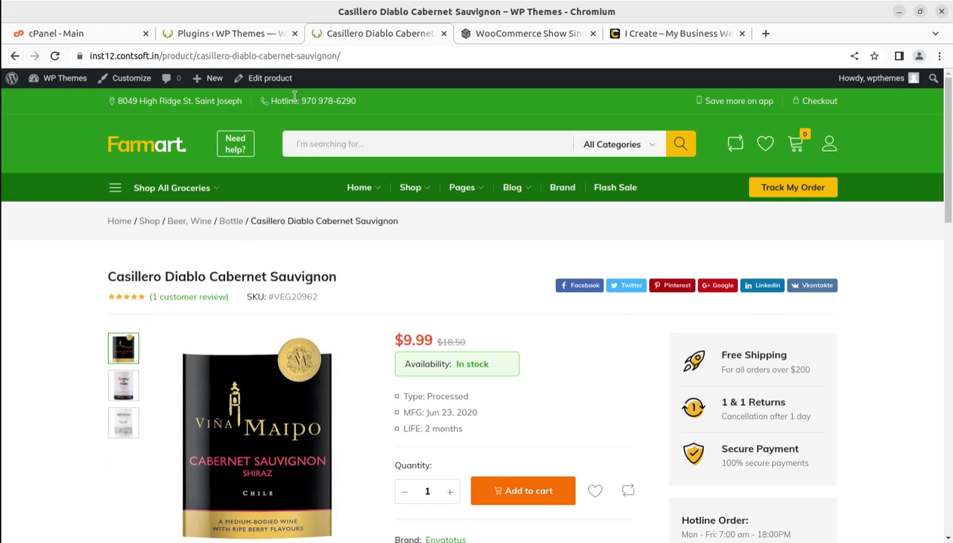
# Step: Scroll through the Cabernet Sauvignon's product description
pyautogui.scroll(-6, 423, 263)
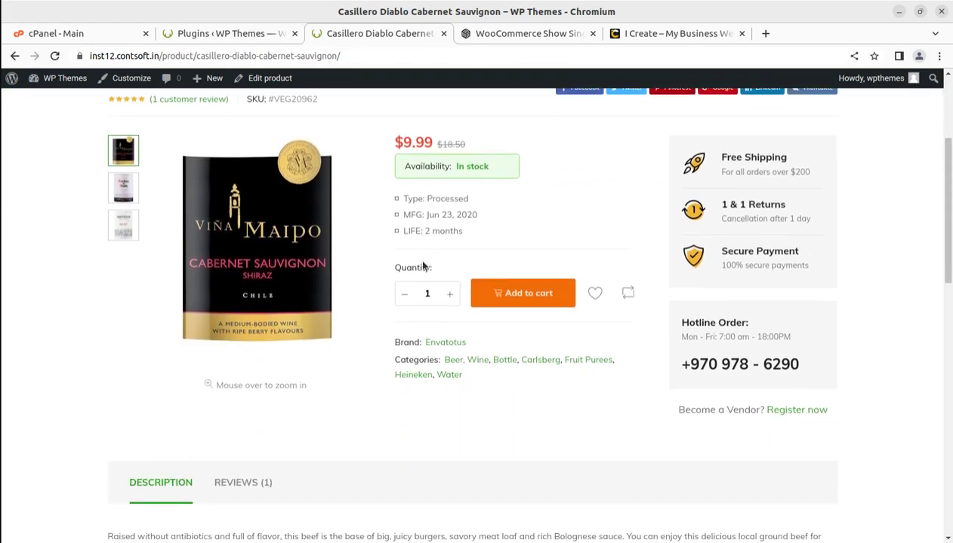
pyautogui.scroll(-5, 295, 376)
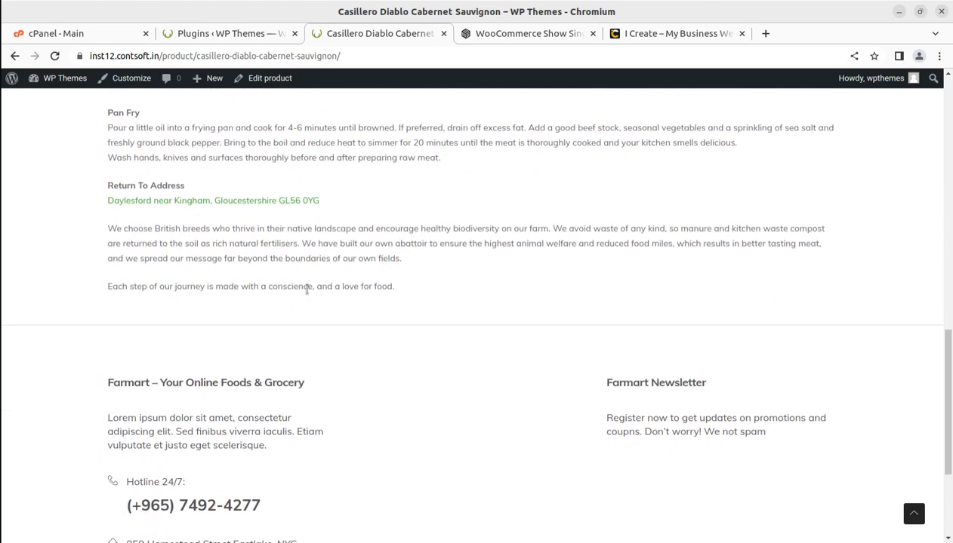
pyautogui.scroll(7, 307, 291)
pyautogui.scroll(2, 307, 294)
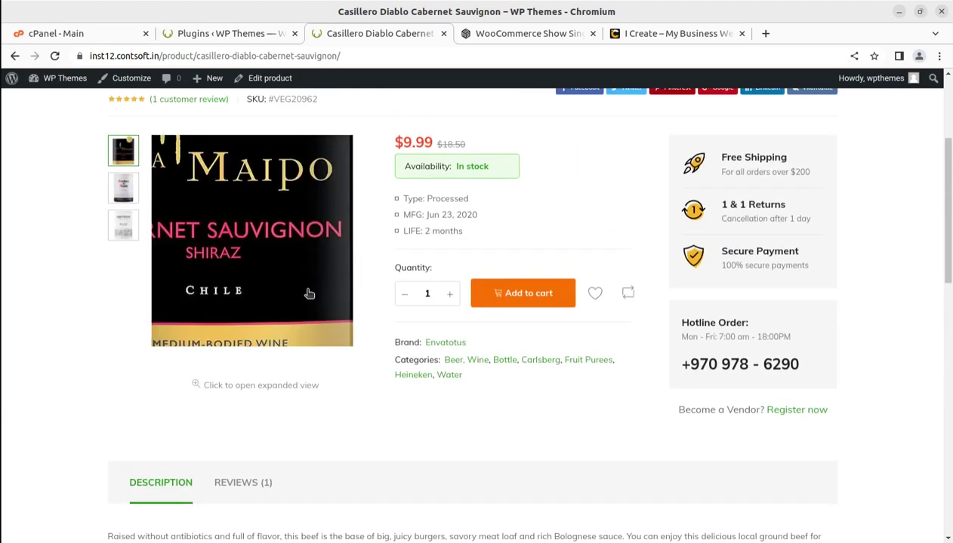
# Step: Bring up the WooCommerce Show Single Variations plugin page, scrolled to its top
pyautogui.click(490, 35)
pyautogui.scroll(4, 208, 398)
pyautogui.scroll(1, 209, 399)
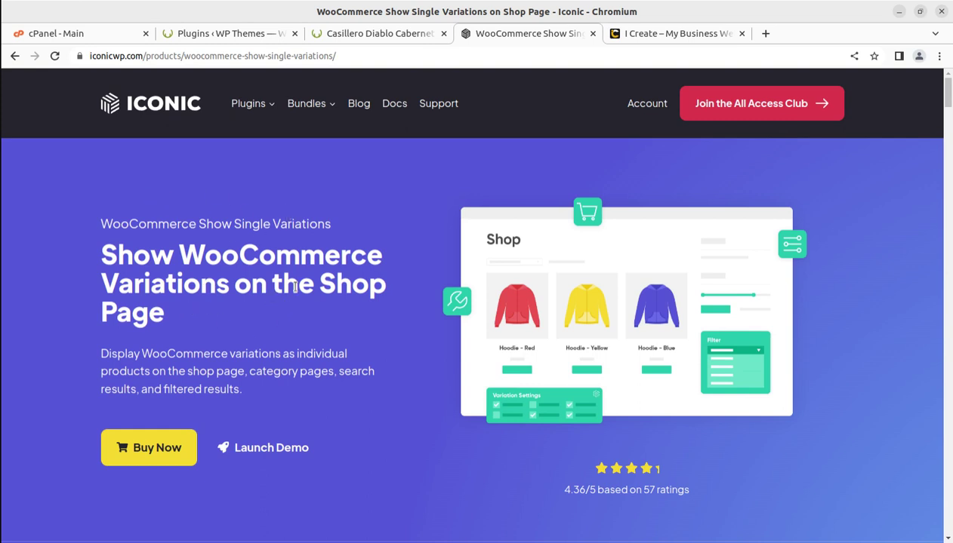
# Step: Launch the plugin's live demo on demos.iconicwp.com and scroll its Shop page of variation products
pyautogui.click(262, 450)
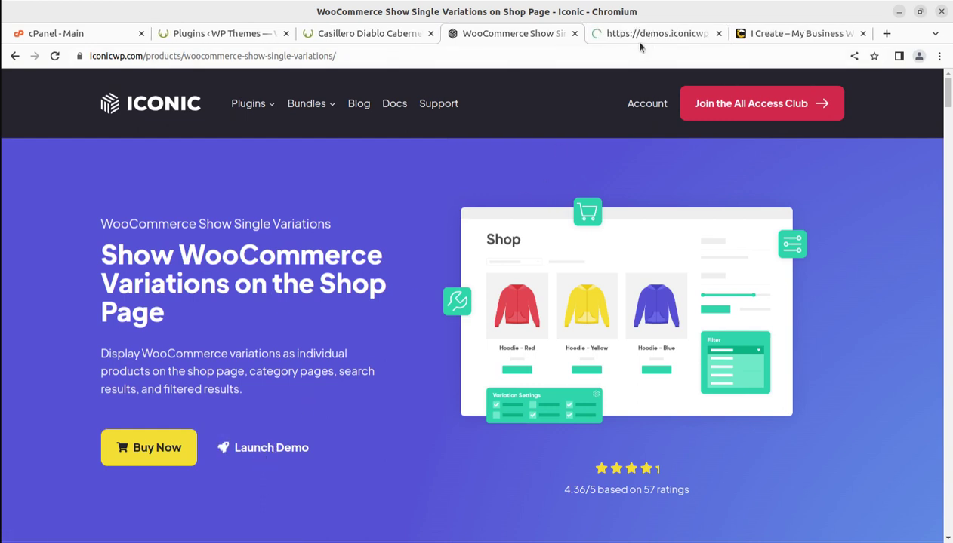
pyautogui.click(642, 36)
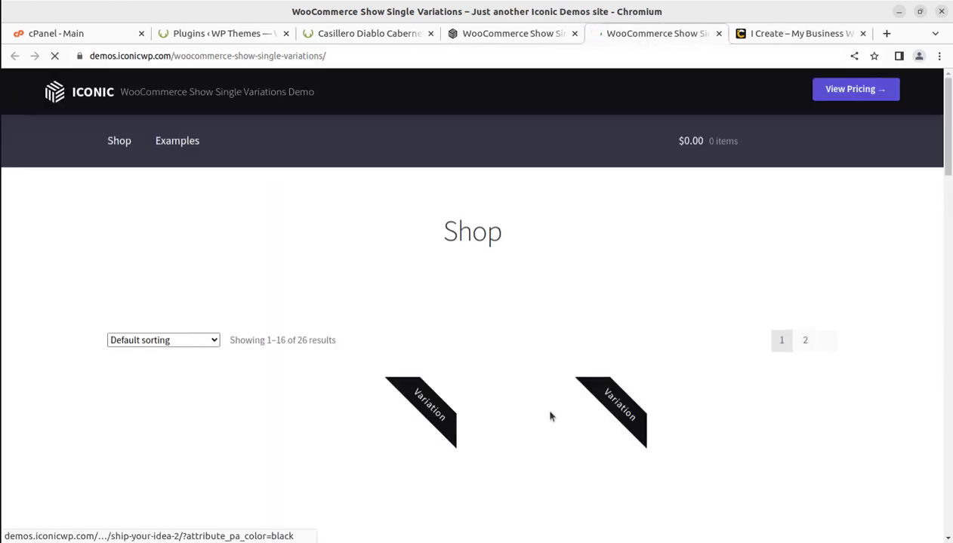
pyautogui.scroll(-2, 363, 266)
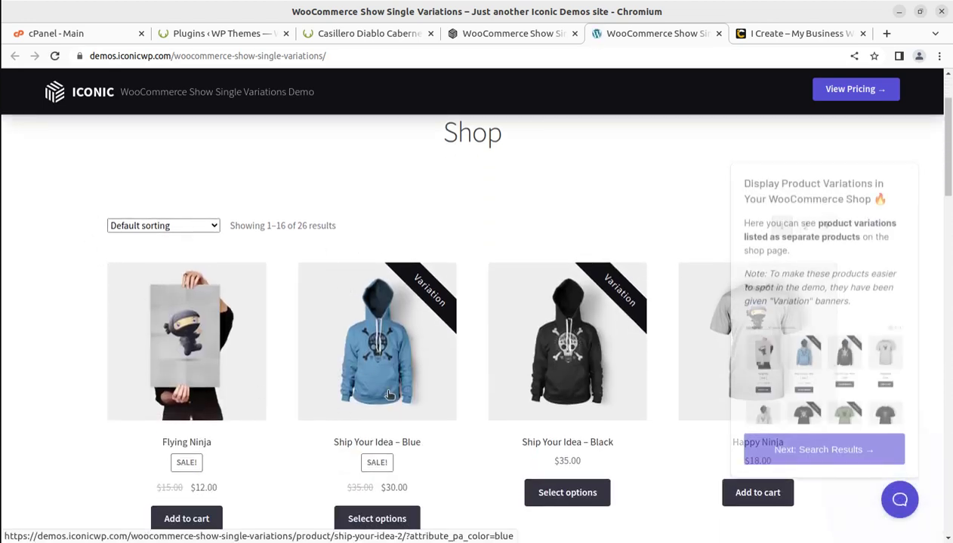
# Step: Open the Ship Your Idea – Blue hoodie and select Black in size L to see its price
pyautogui.click(392, 295)
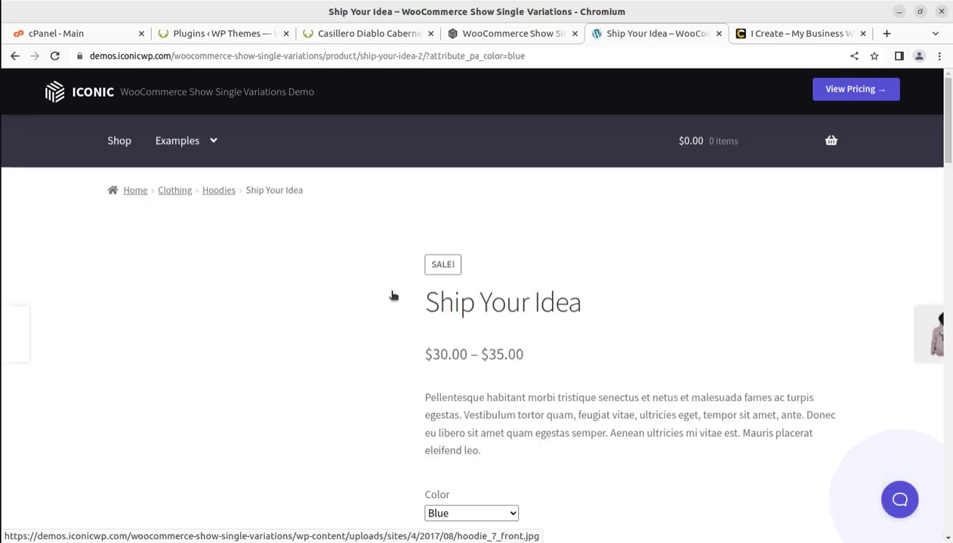
pyautogui.scroll(-3, 393, 295)
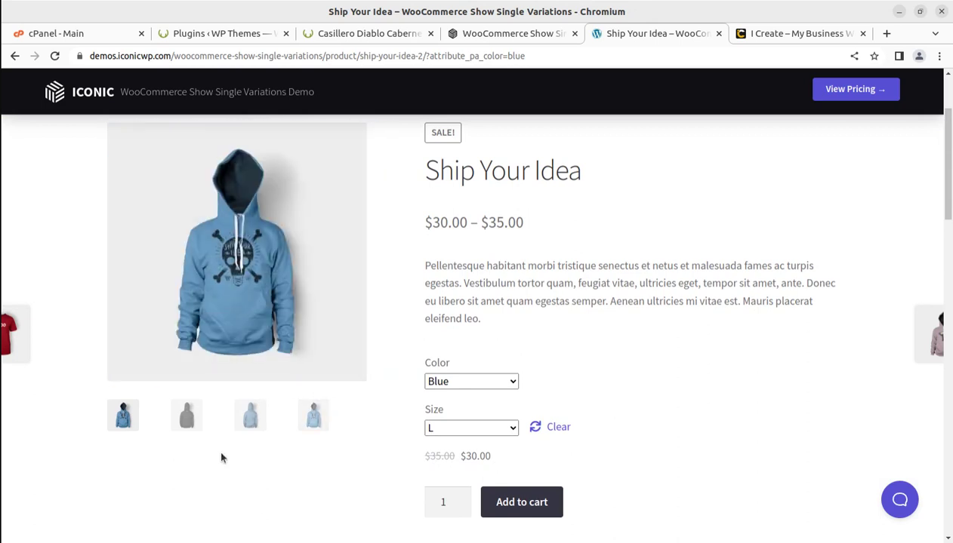
pyautogui.click(468, 382)
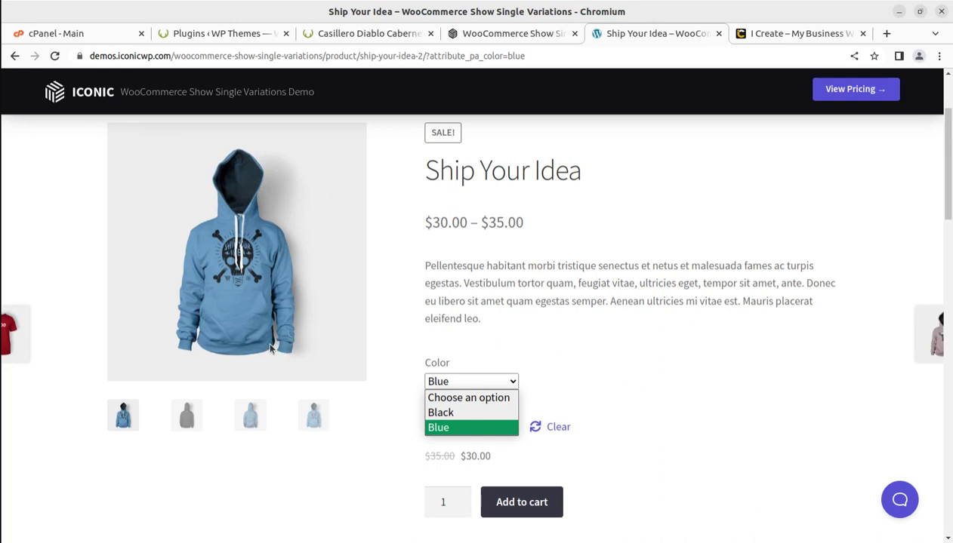
pyautogui.click(443, 413)
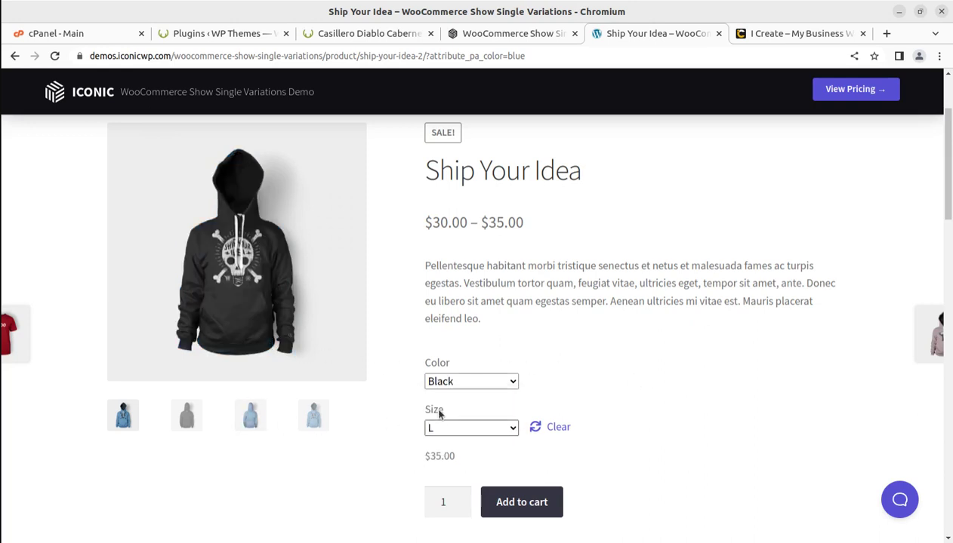
pyautogui.click(461, 428)
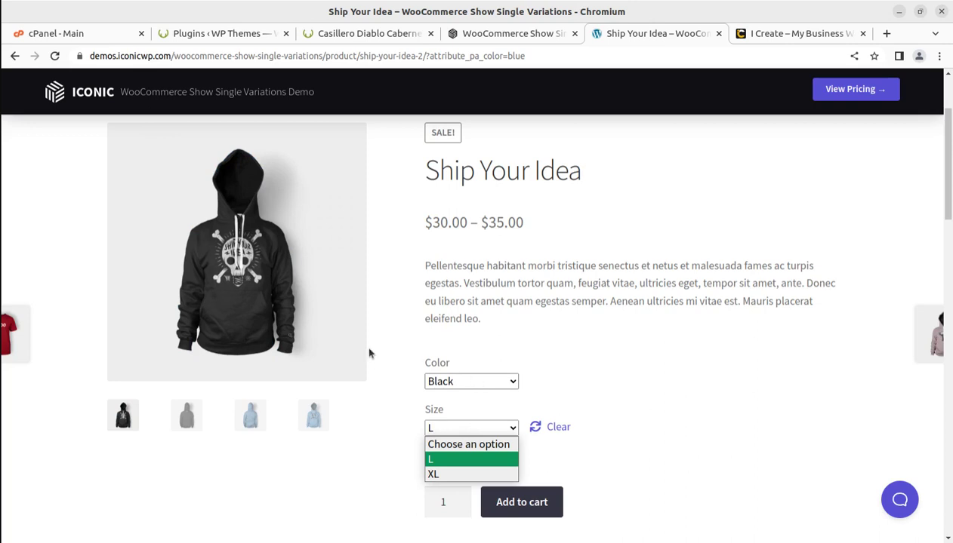
pyautogui.click(251, 416)
pyautogui.click(251, 415)
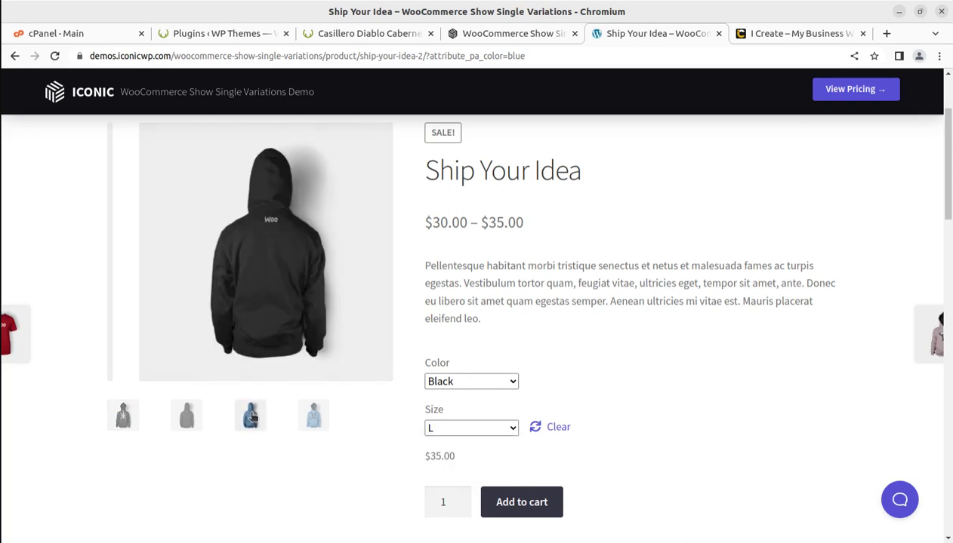
# Step: Switch the hoodie colour to Blue, then back to Black
pyautogui.click(490, 381)
pyautogui.click(463, 427)
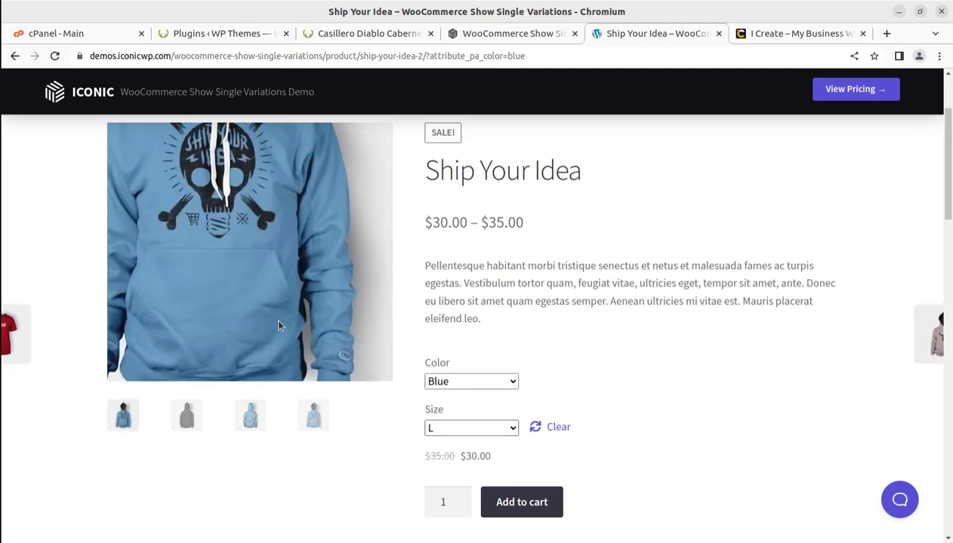
pyautogui.click(494, 381)
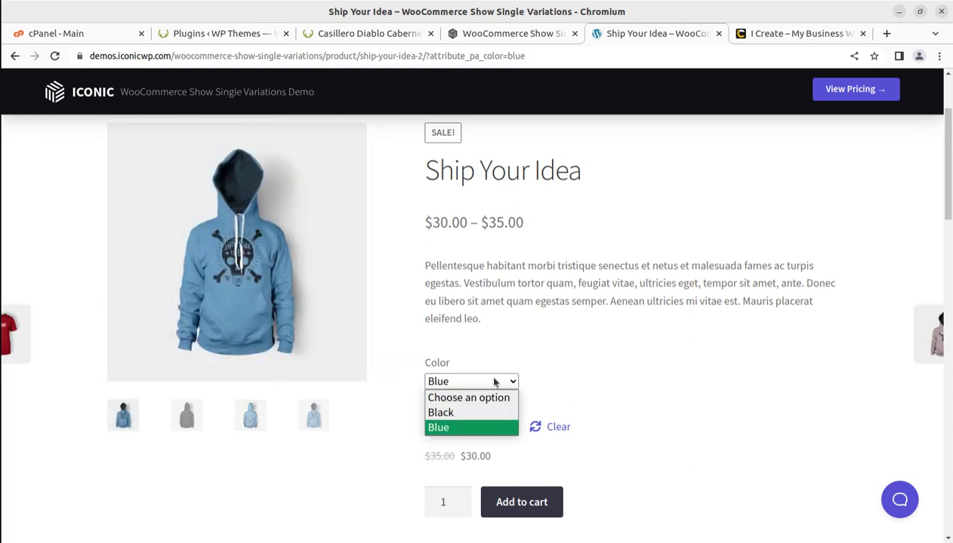
pyautogui.click(461, 413)
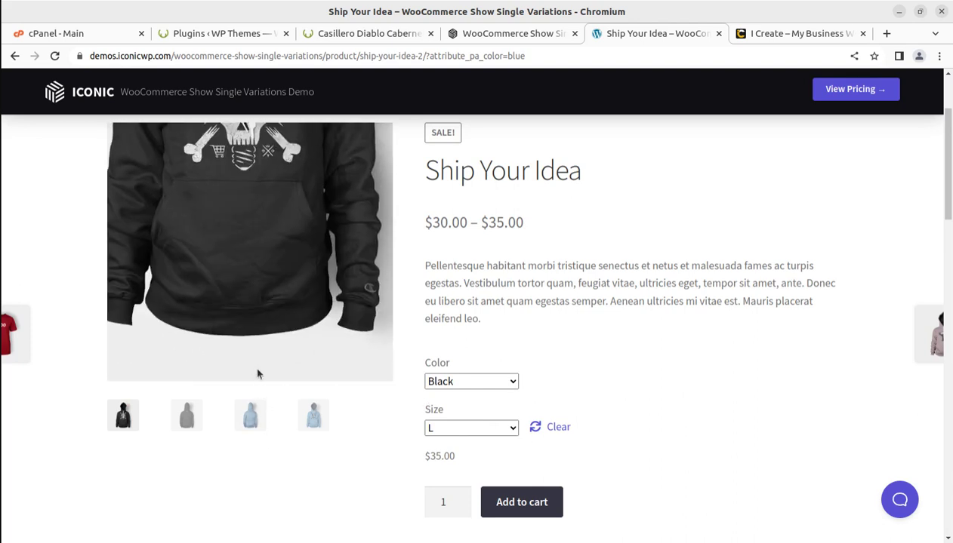
pyautogui.scroll(1, 657, 357)
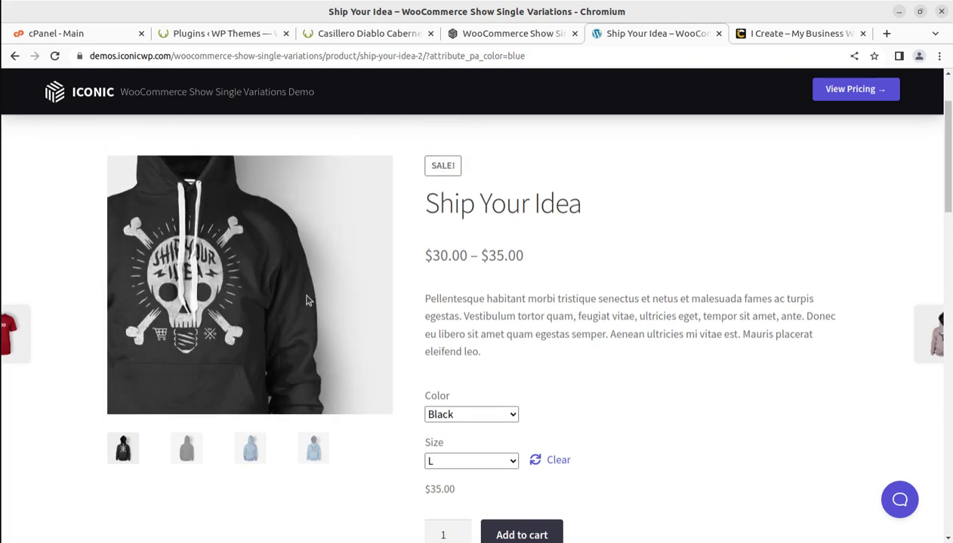
# Step: Select Blue in size XL, then reset the colour and size selections
pyautogui.click(496, 414)
pyautogui.click(476, 458)
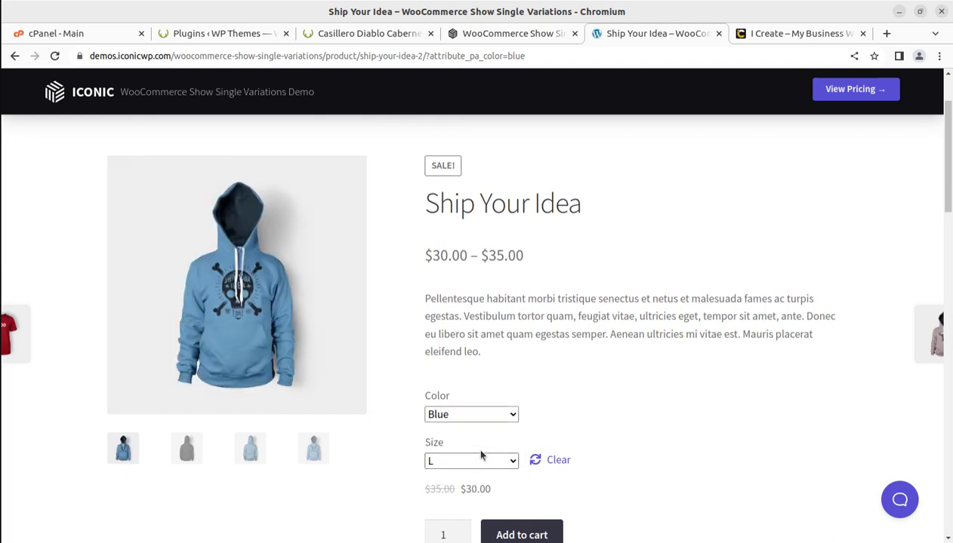
pyautogui.click(491, 462)
pyautogui.click(559, 431)
pyautogui.click(473, 460)
pyautogui.click(450, 507)
pyautogui.click(535, 460)
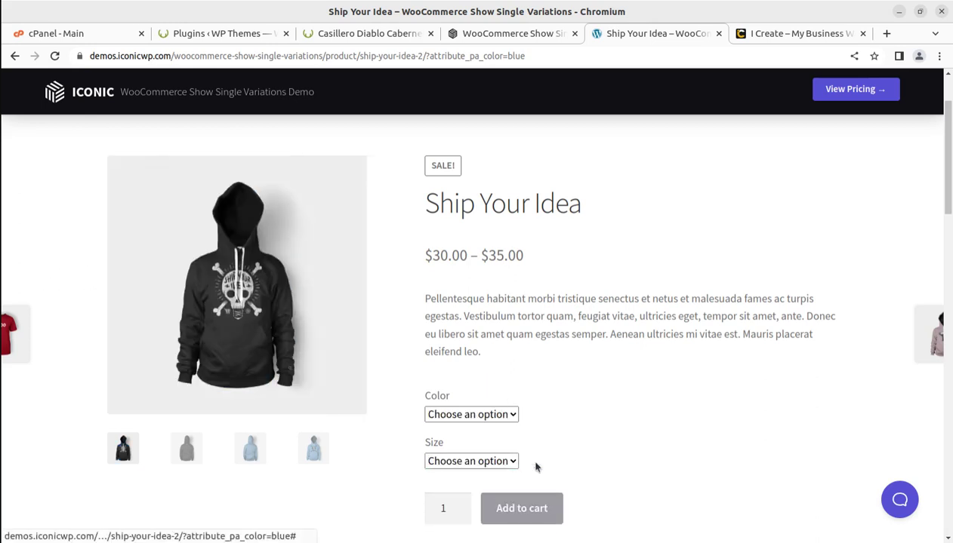
pyautogui.scroll(-1, 423, 423)
pyautogui.scroll(-1, 374, 400)
pyautogui.scroll(5, 404, 361)
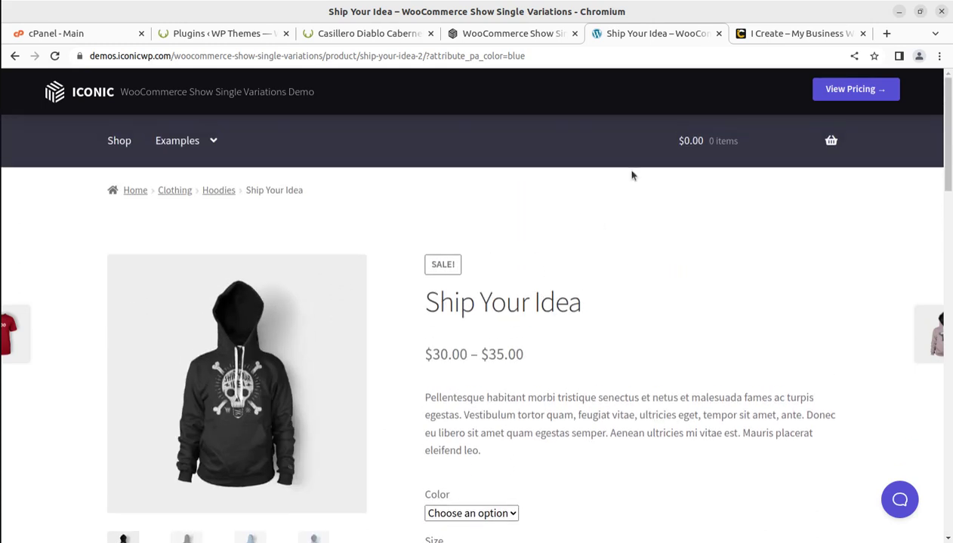
# Step: Return to the Shop, open the Black hoodie variation in a new tab, and open the help contact form
pyautogui.click(12, 57)
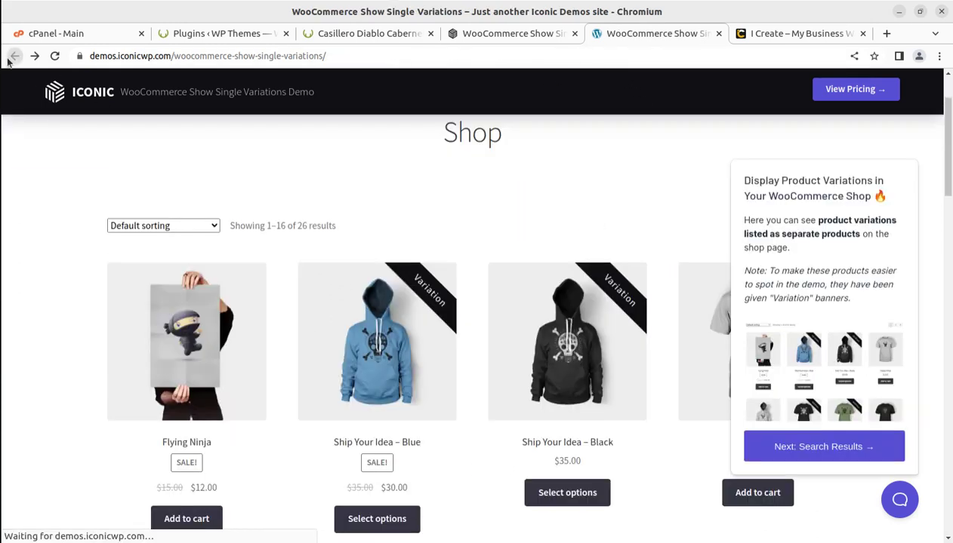
pyautogui.middleClick(622, 380)
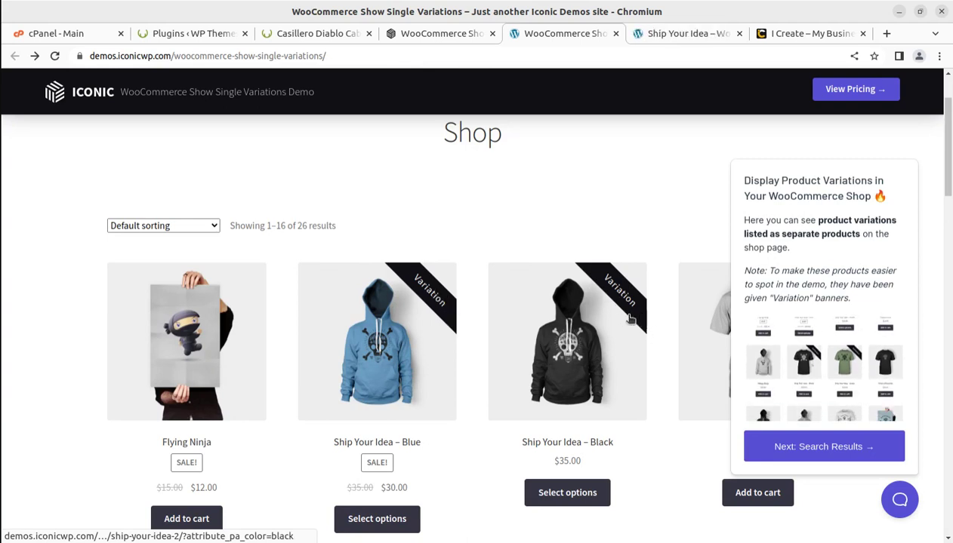
pyautogui.click(899, 501)
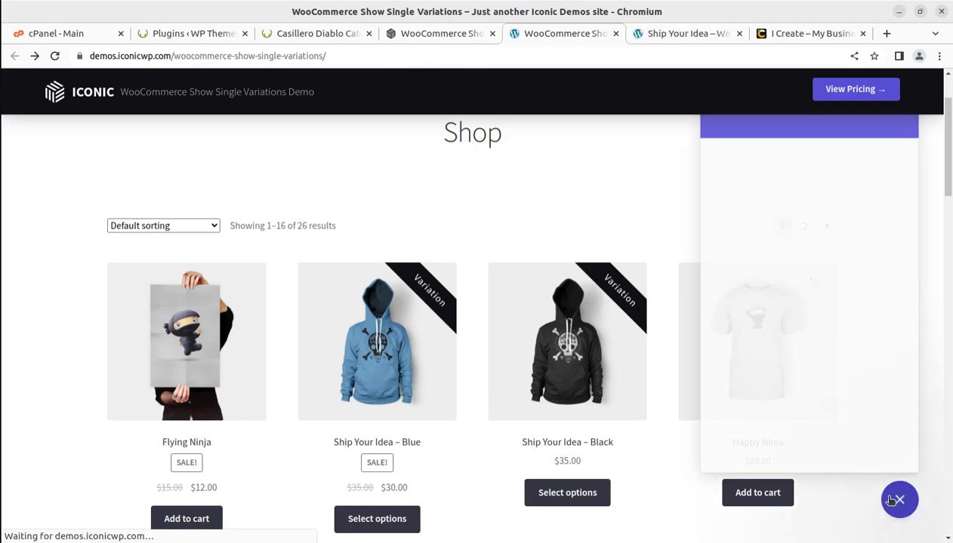
pyautogui.scroll(2, 889, 197)
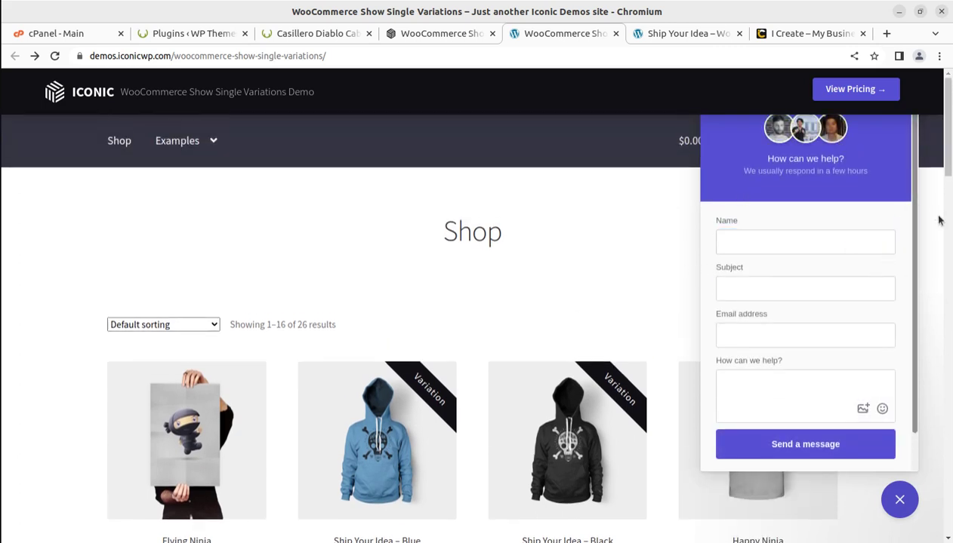
pyautogui.scroll(-1, 568, 354)
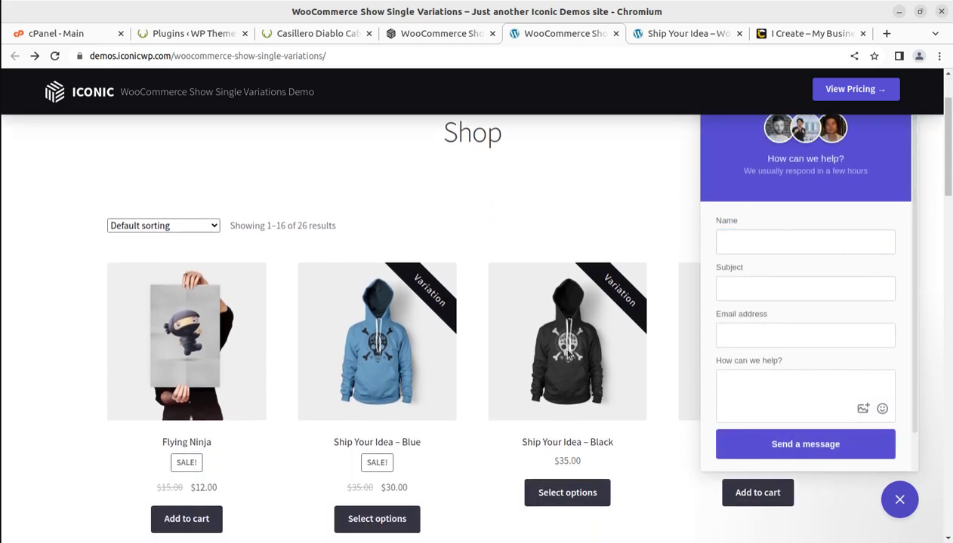
pyautogui.scroll(-1, 513, 316)
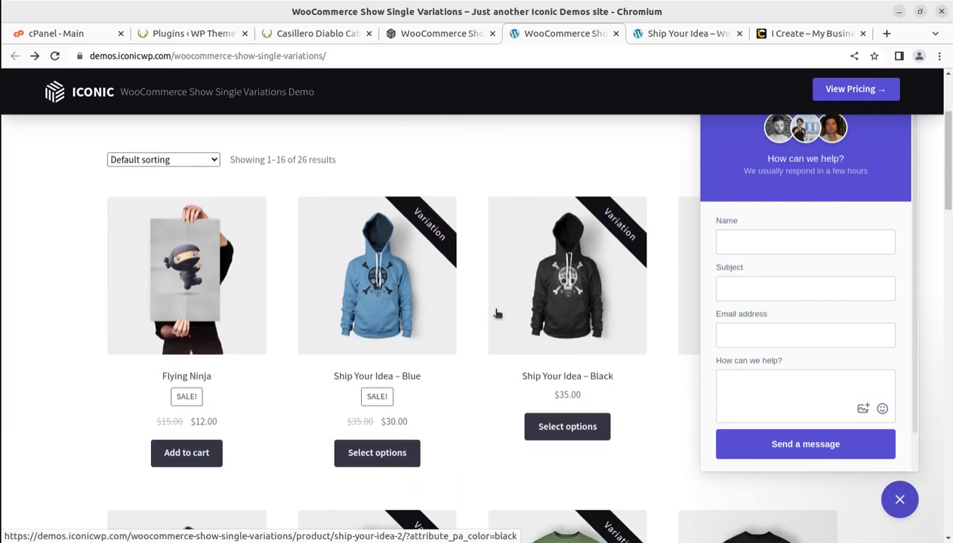
pyautogui.scroll(-2, 497, 314)
# Step: Open the green t-shirt in a new tab, choose Black and highlight its SKU T-SHIRT-SHIP-YOUR-IDEA-BLACK
pyautogui.middleClick(594, 404)
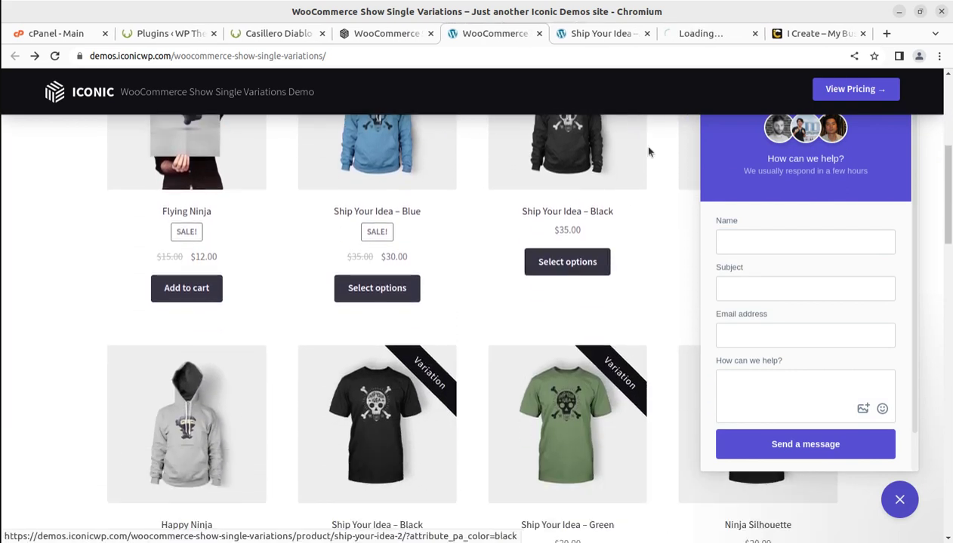
pyautogui.click(692, 34)
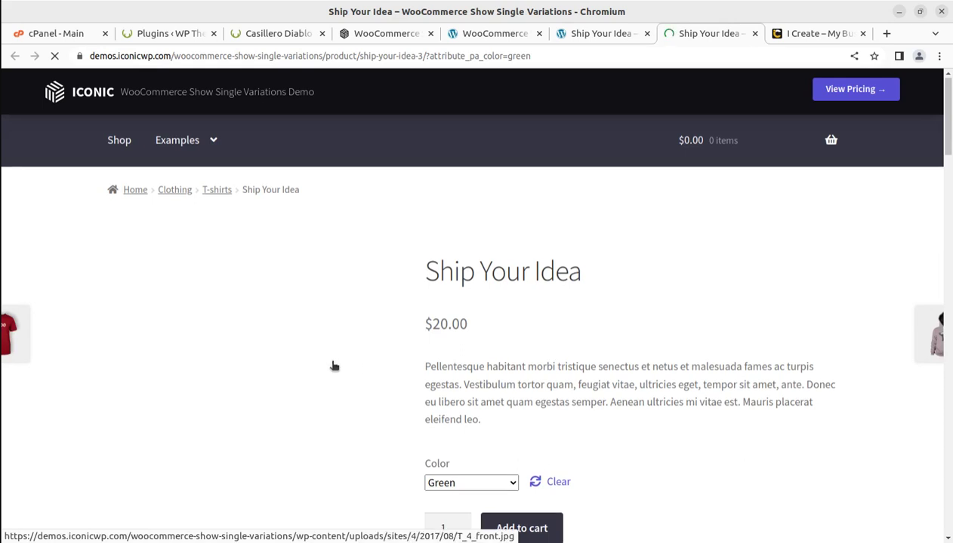
pyautogui.scroll(-1, 329, 368)
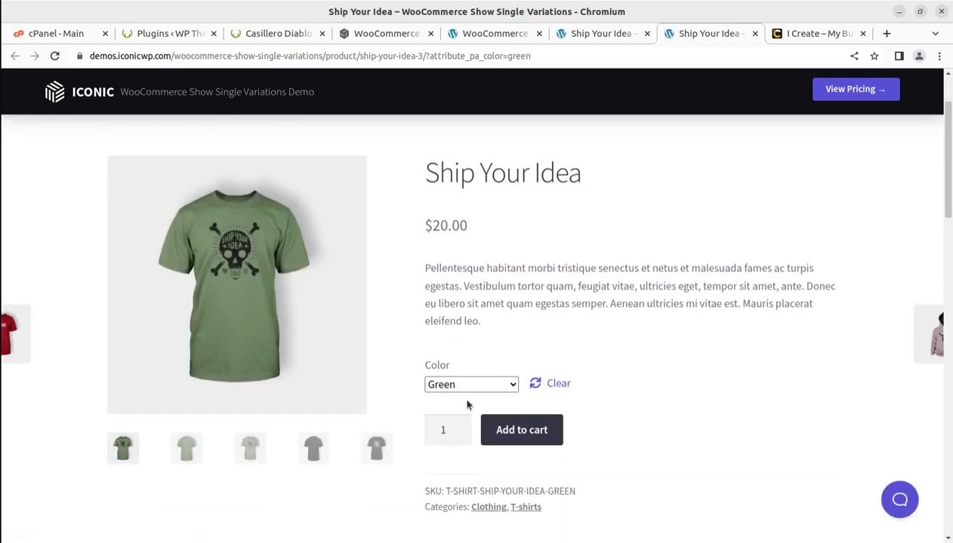
pyautogui.click(465, 385)
pyautogui.click(456, 415)
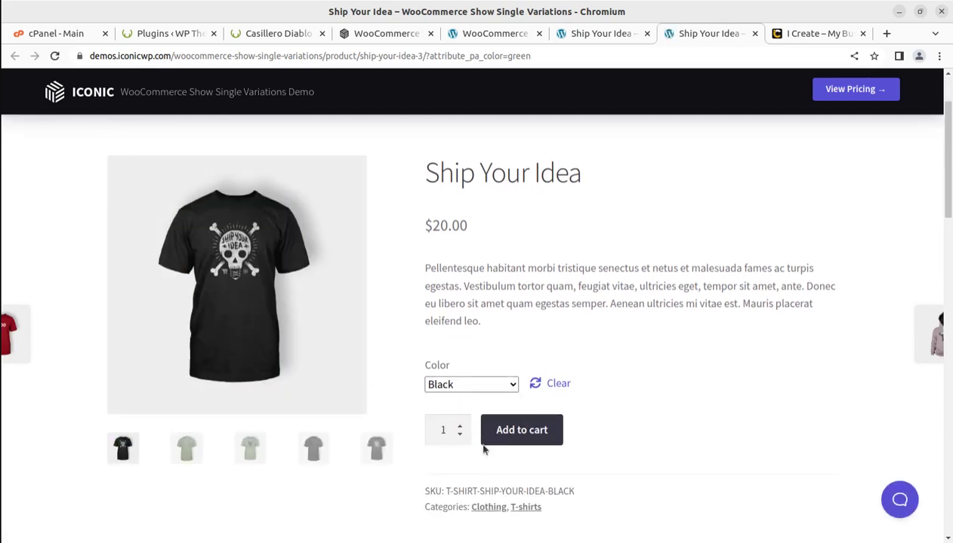
pyautogui.click(548, 384)
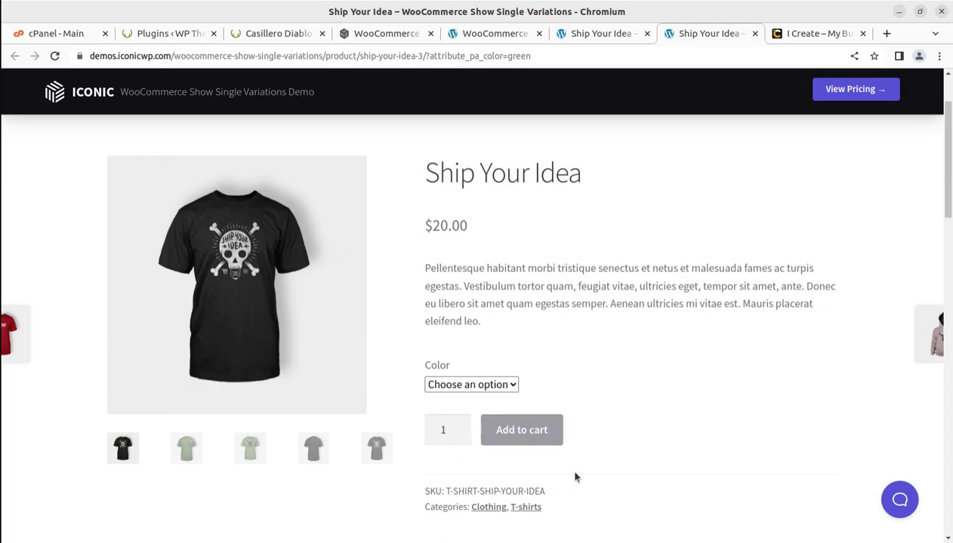
pyautogui.click(499, 387)
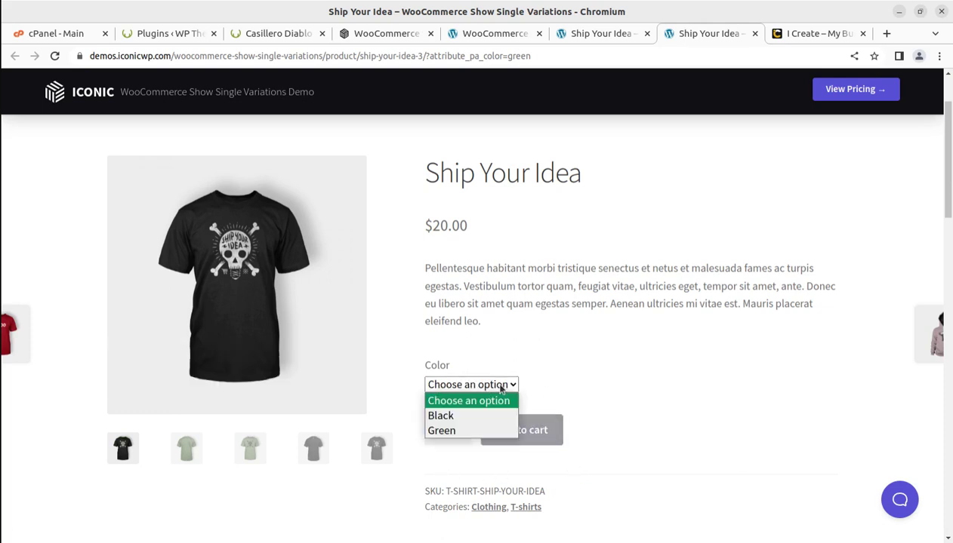
pyautogui.click(475, 415)
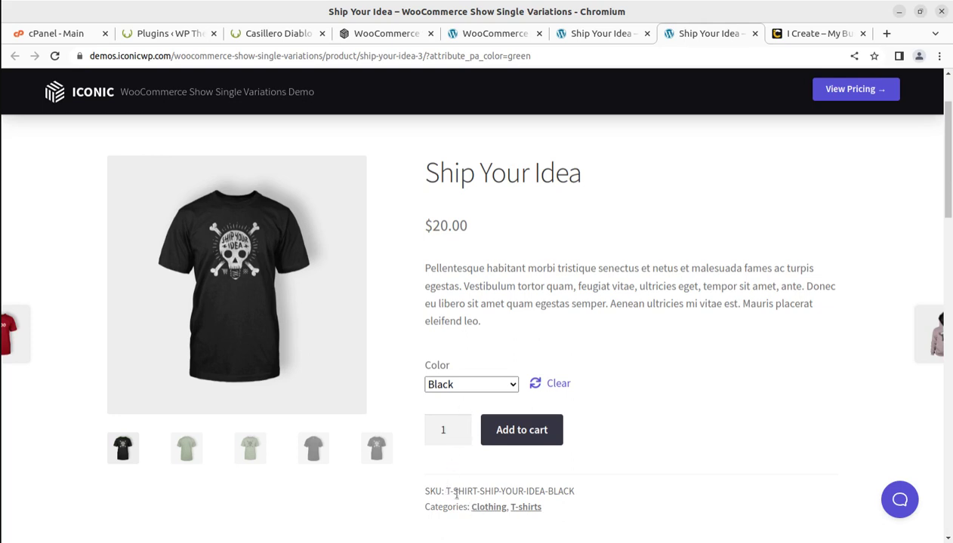
pyautogui.moveTo(446, 491); pyautogui.dragTo(584, 498)
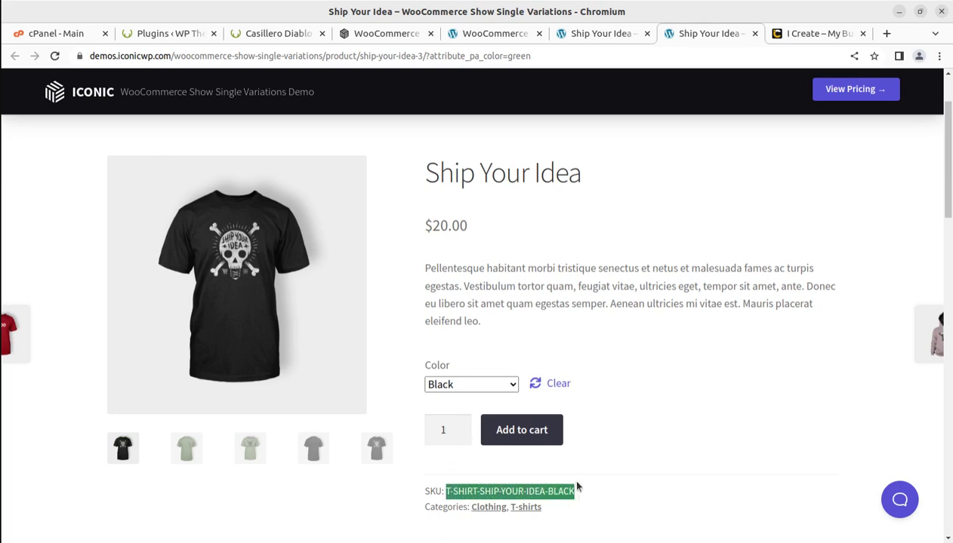
# Step: Switch the t-shirt colour to Green, review the updated page, then return to the Iconic plugin page
pyautogui.click(508, 385)
pyautogui.click(445, 430)
pyautogui.scroll(-2, 664, 408)
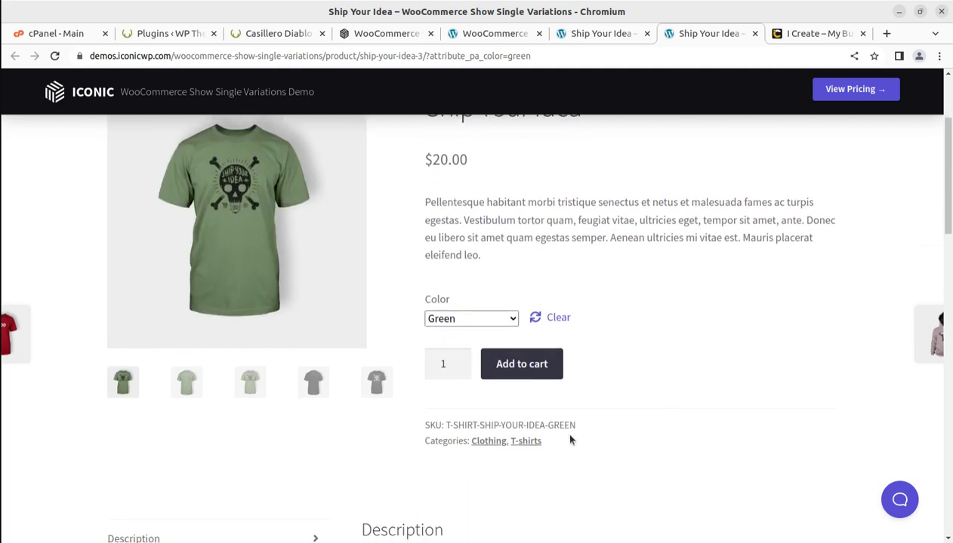
pyautogui.scroll(-3, 570, 440)
pyautogui.scroll(5, 570, 439)
pyautogui.scroll(3, 569, 440)
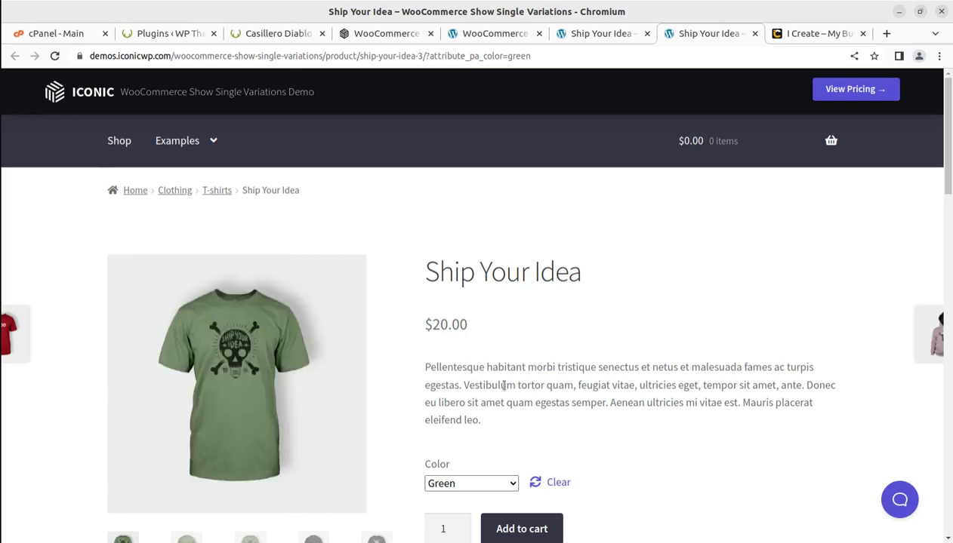
pyautogui.scroll(-2, 469, 486)
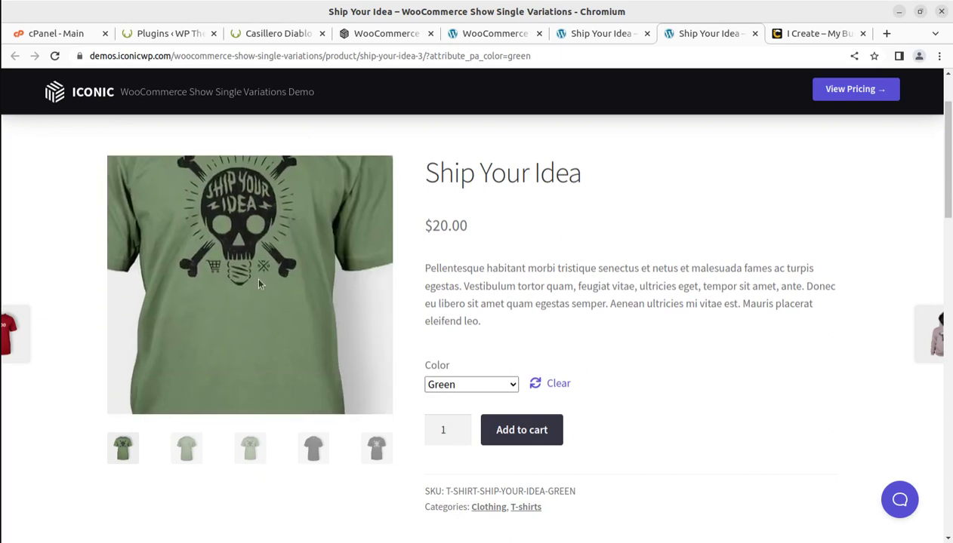
pyautogui.scroll(3, 363, 416)
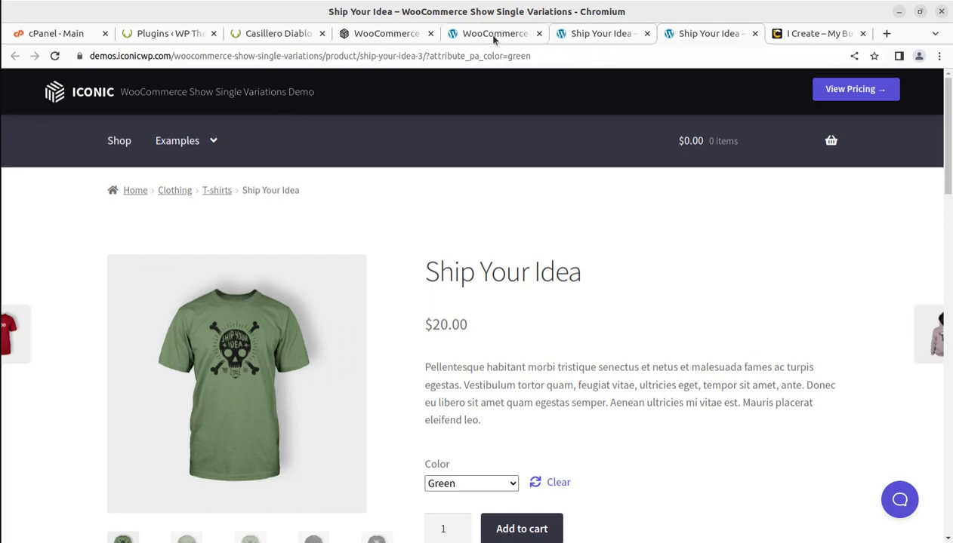
pyautogui.click(344, 33)
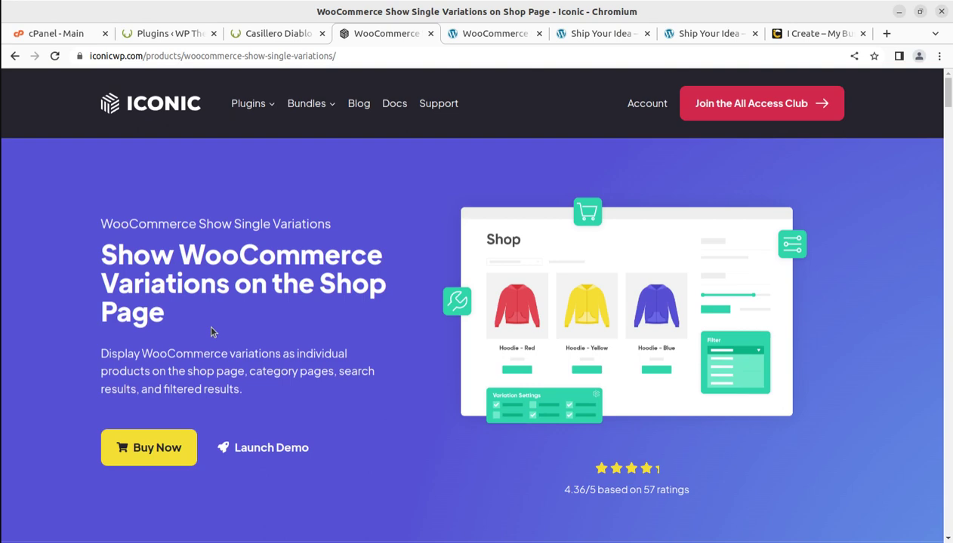
# Step: Glance at the I Create – My Business Website tab
pyautogui.click(791, 35)
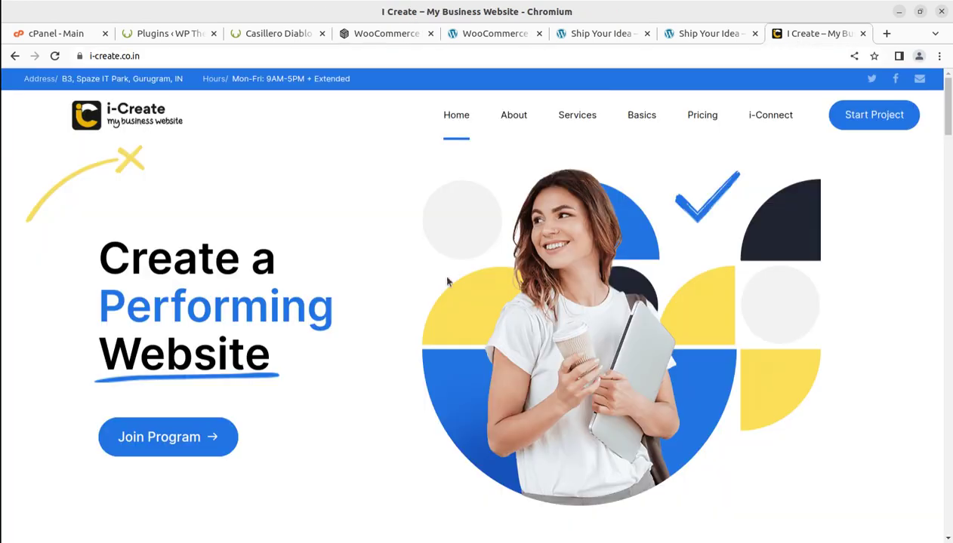
pyautogui.scroll(-4, 432, 304)
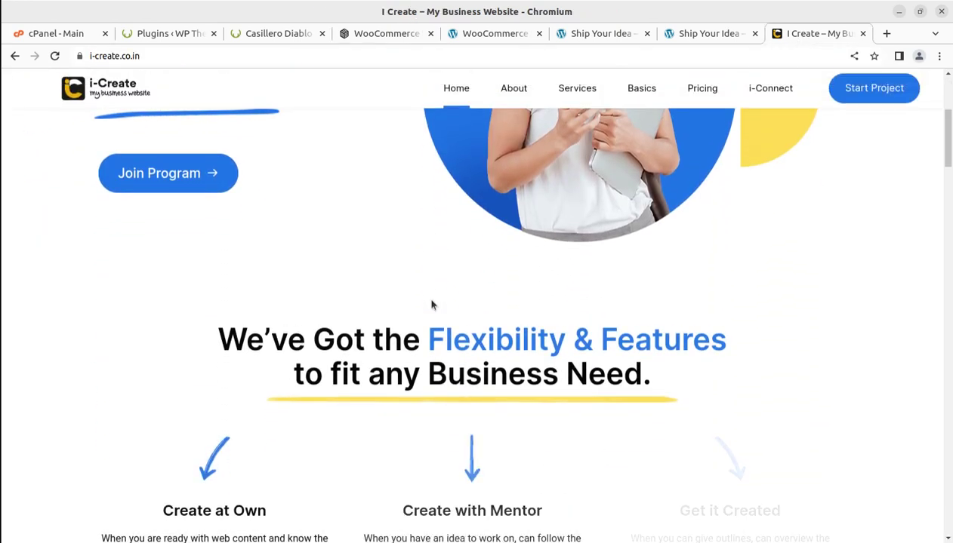
pyautogui.scroll(2, 432, 305)
pyautogui.scroll(2, 432, 305)
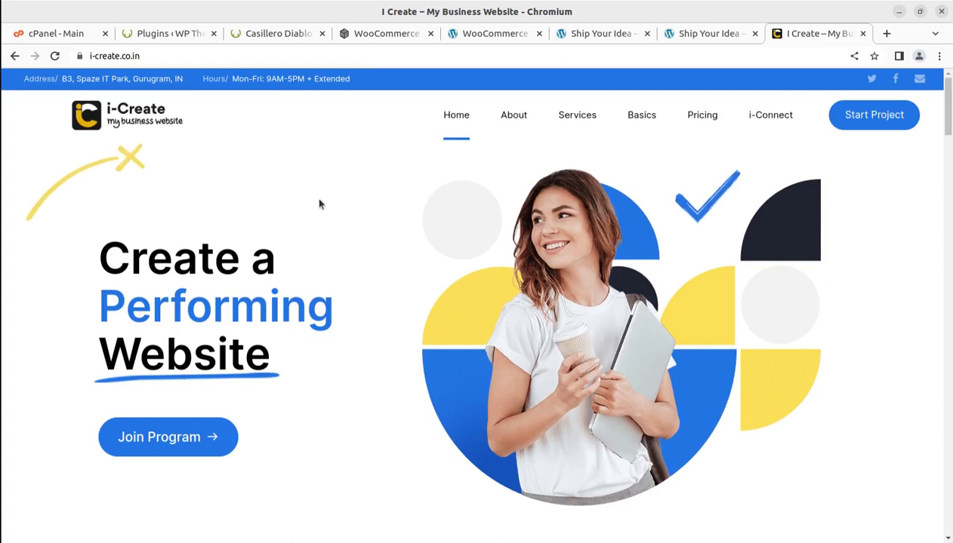
# Step: On the Iconic page, highlight headings 'Help Customers Find What', 'Expand Your Product Catalog…' and 'Create Appealing Variation Titles'
pyautogui.click(381, 34)
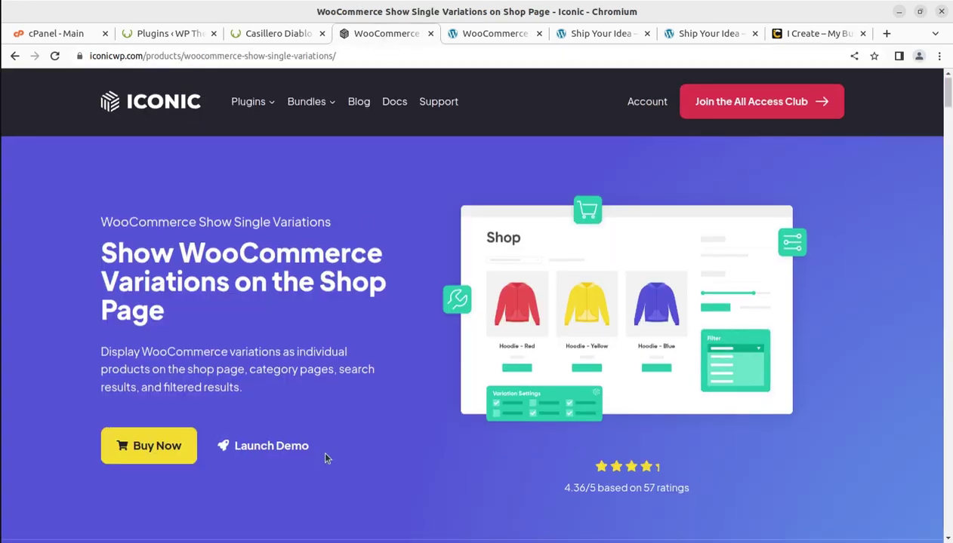
pyautogui.scroll(-3, 325, 458)
pyautogui.scroll(-3, 325, 458)
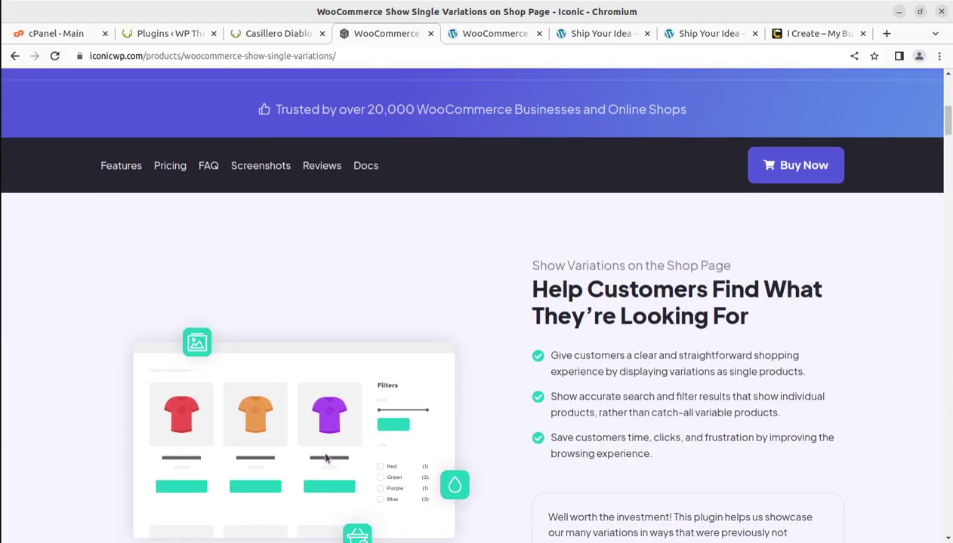
pyautogui.scroll(4, 374, 440)
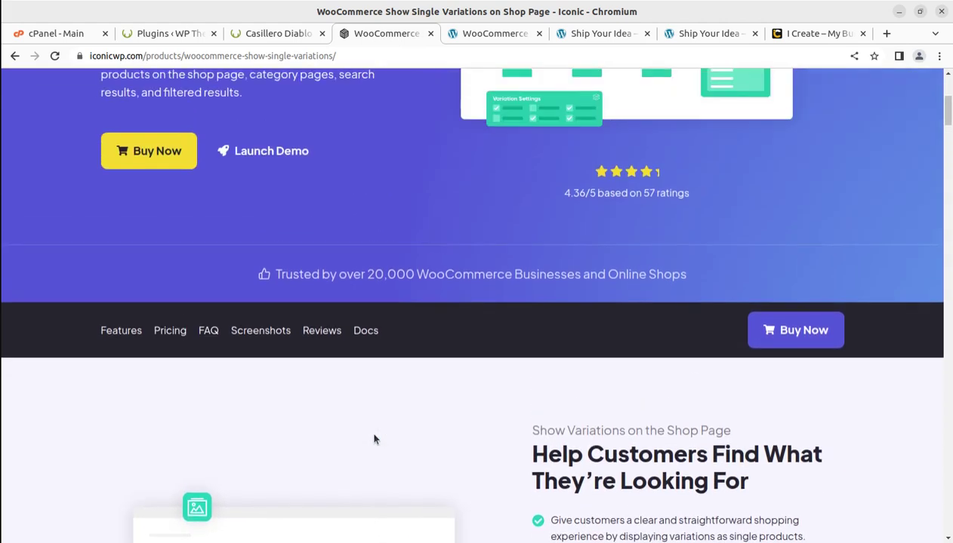
pyautogui.scroll(-5, 374, 440)
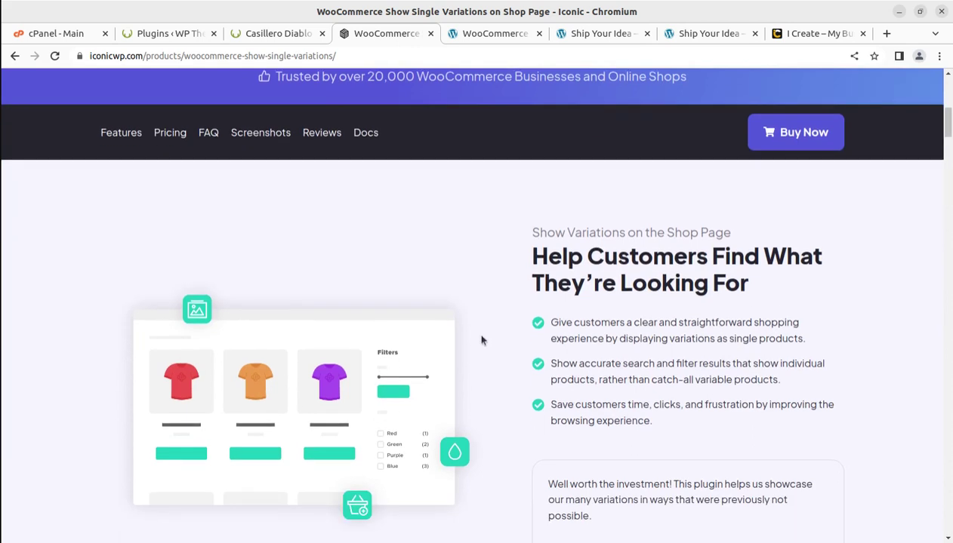
pyautogui.moveTo(523, 264); pyautogui.dragTo(859, 270)
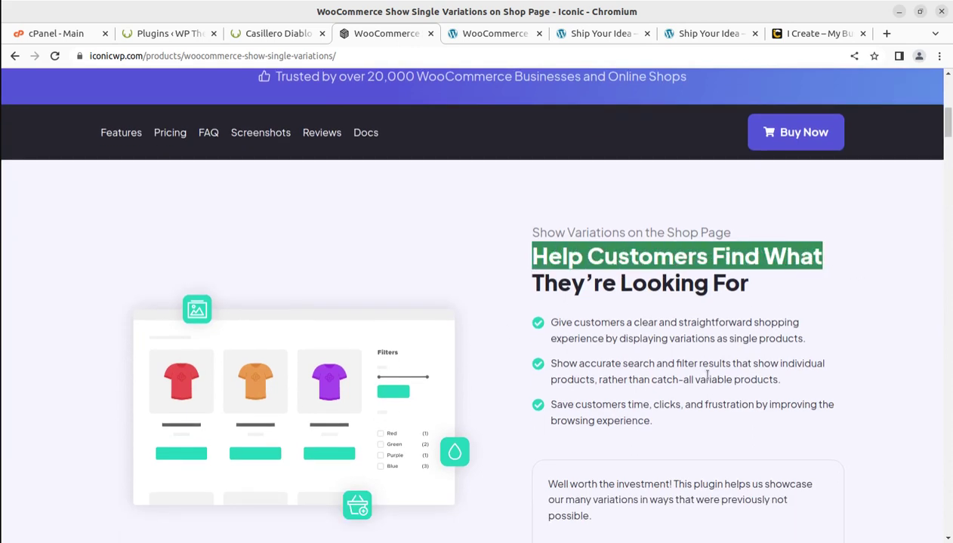
pyautogui.scroll(-5, 702, 388)
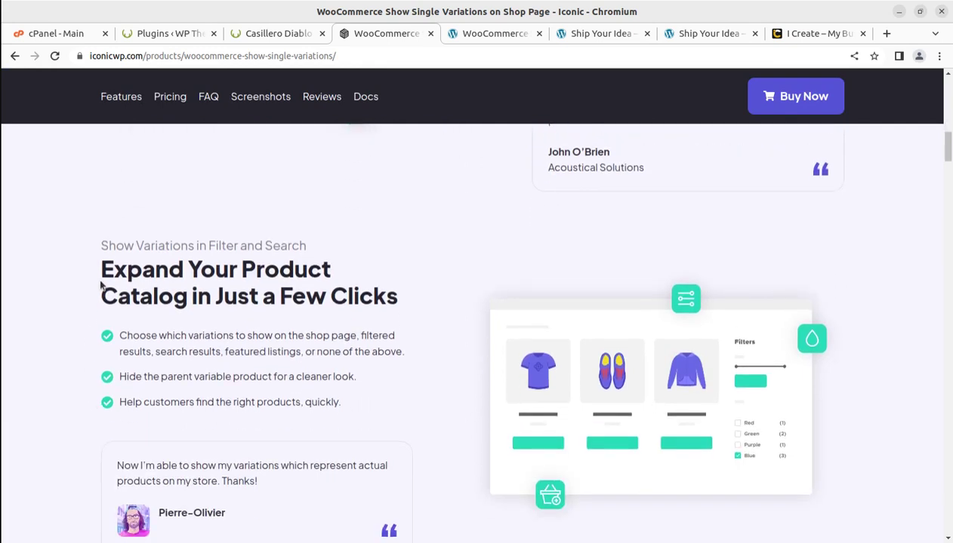
pyautogui.moveTo(100, 284); pyautogui.dragTo(414, 304)
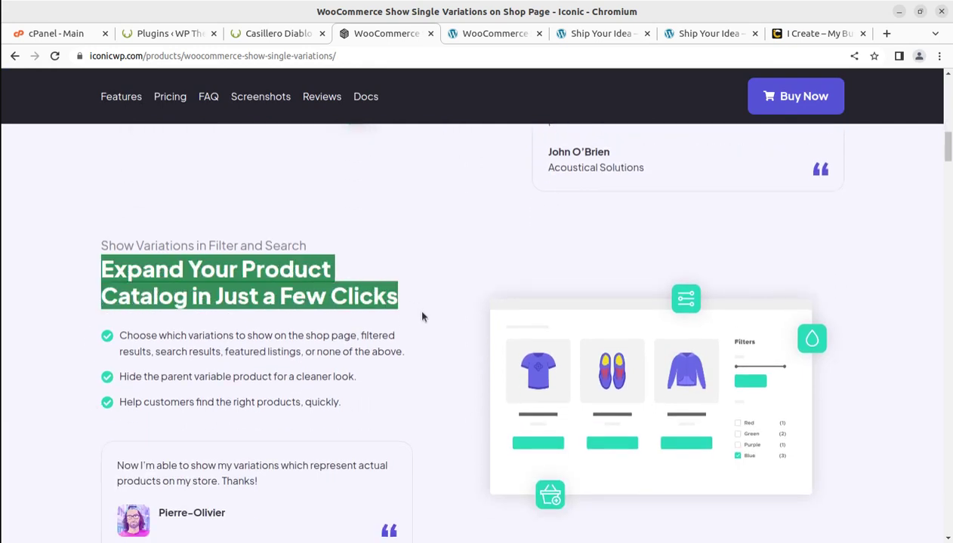
pyautogui.scroll(-4, 393, 402)
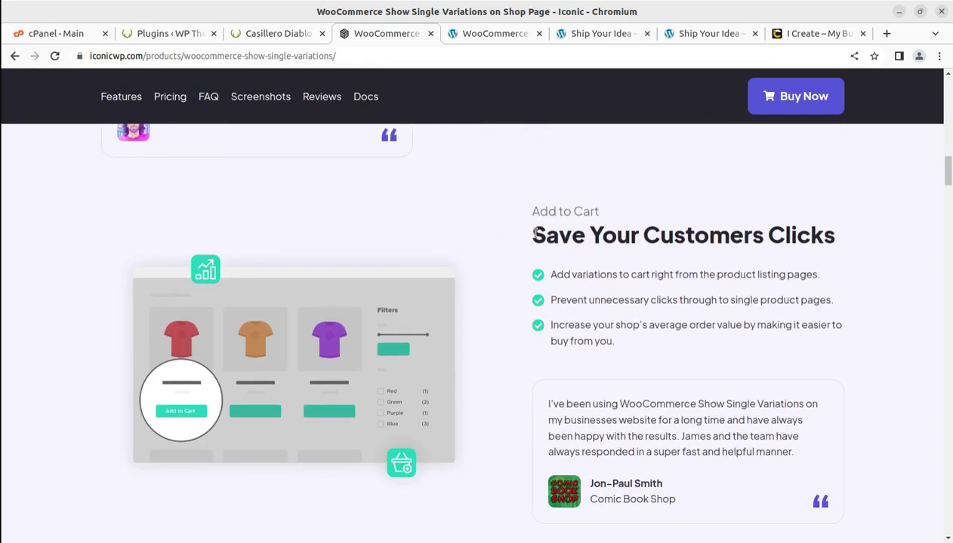
pyautogui.moveTo(530, 230); pyautogui.dragTo(830, 252)
pyautogui.scroll(-4, 730, 384)
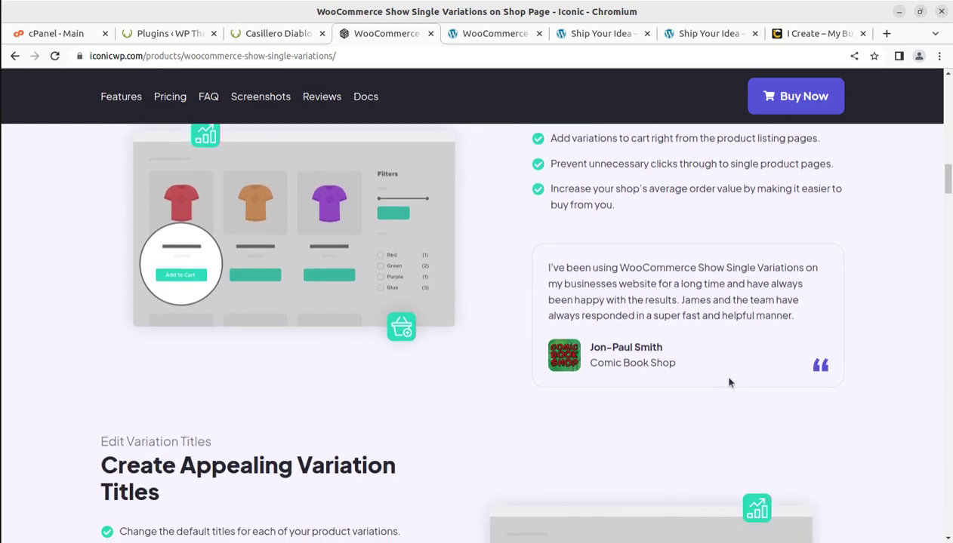
pyautogui.moveTo(103, 304); pyautogui.dragTo(252, 350)
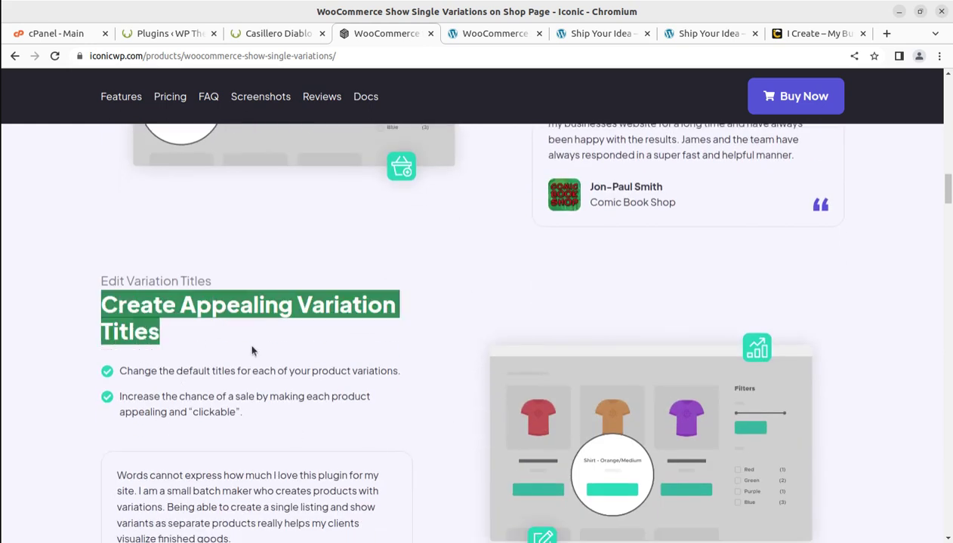
# Step: Scroll through the remaining feature sections, then move to the i-Create business website
pyautogui.scroll(-1, 485, 410)
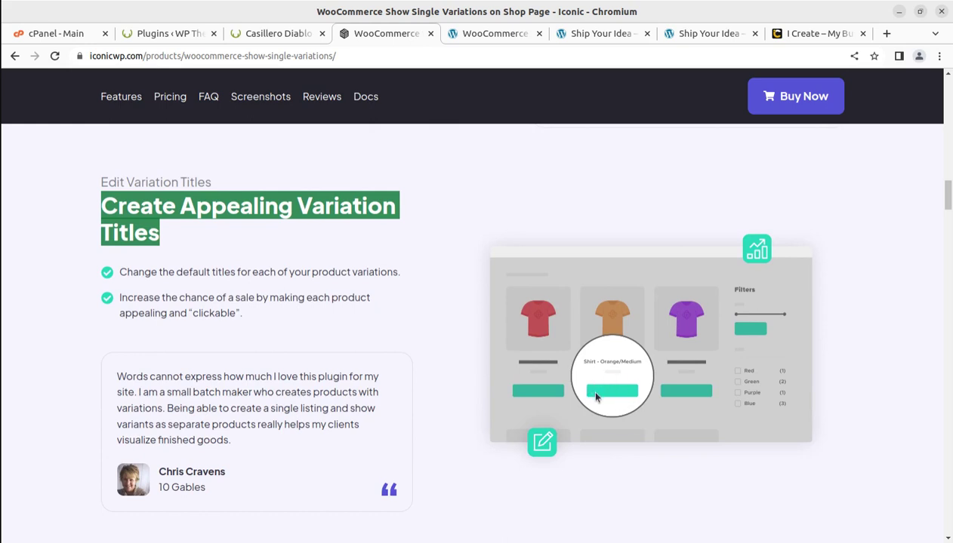
pyautogui.scroll(-1, 259, 405)
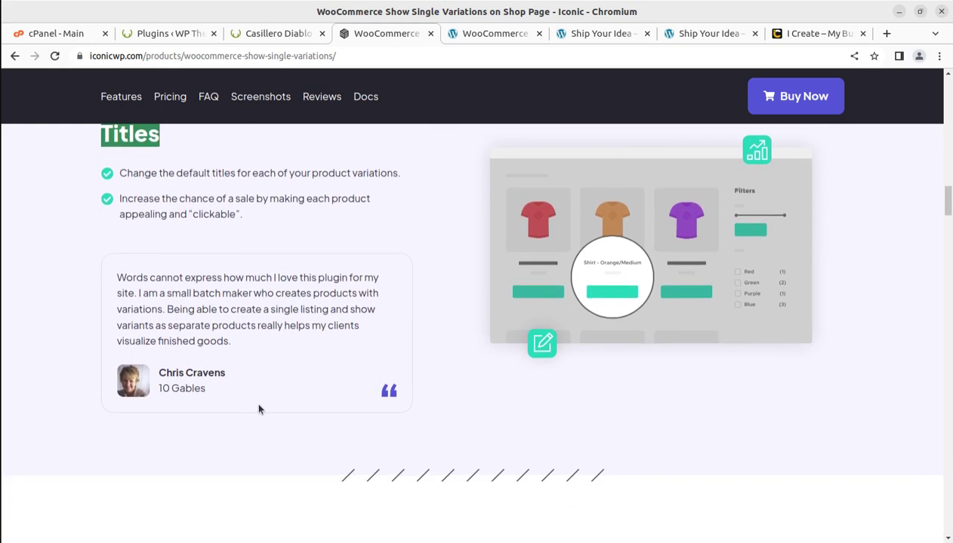
pyautogui.scroll(-2, 257, 408)
pyautogui.scroll(6, 214, 486)
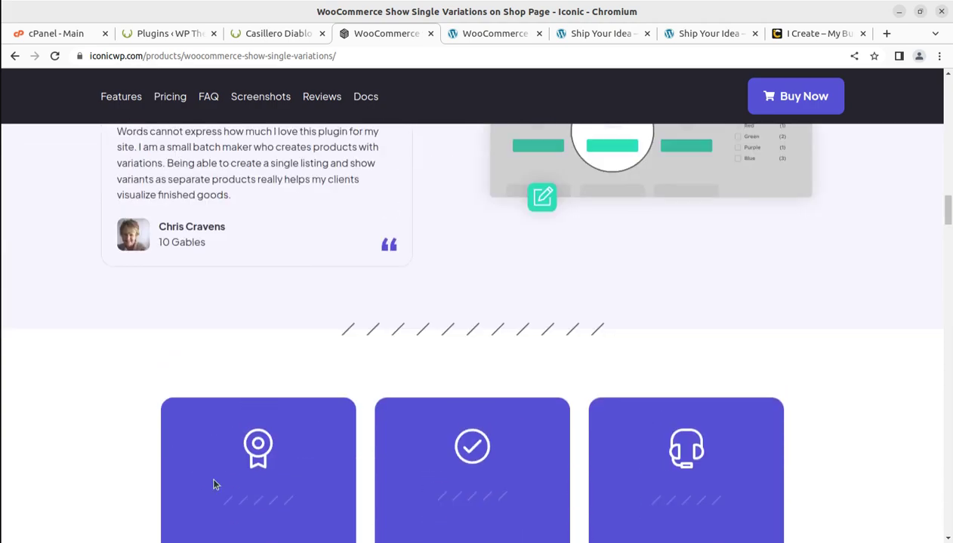
pyautogui.scroll(15, 213, 484)
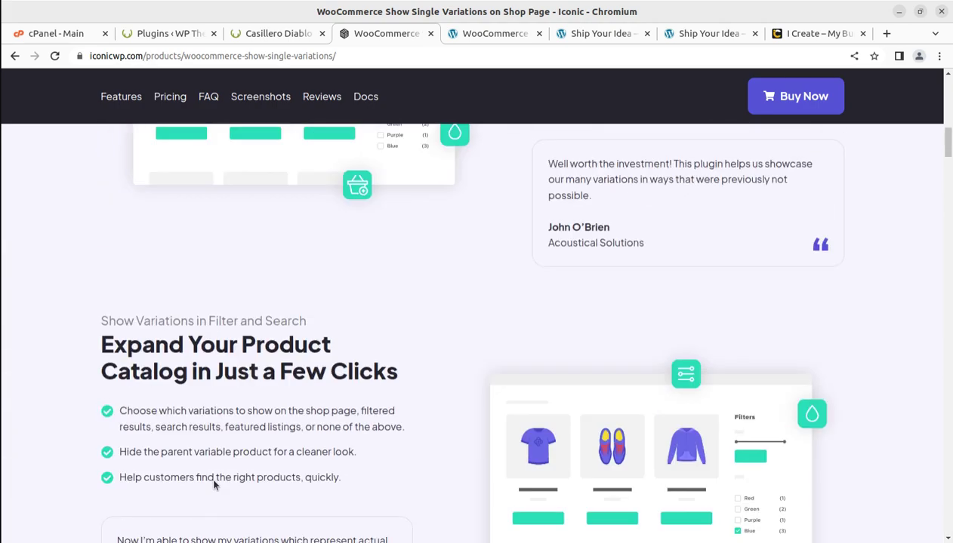
pyautogui.scroll(3, 276, 447)
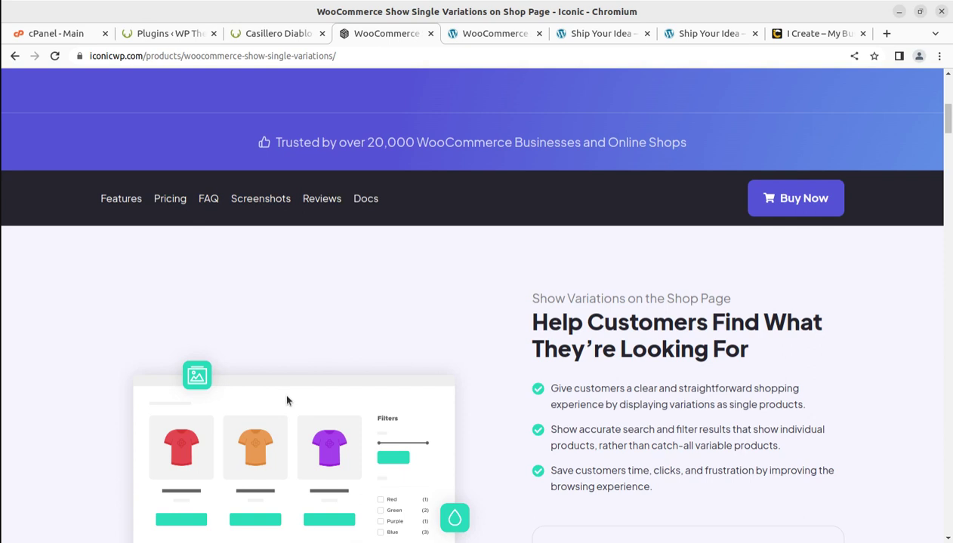
pyautogui.scroll(3, 283, 397)
pyautogui.click(801, 35)
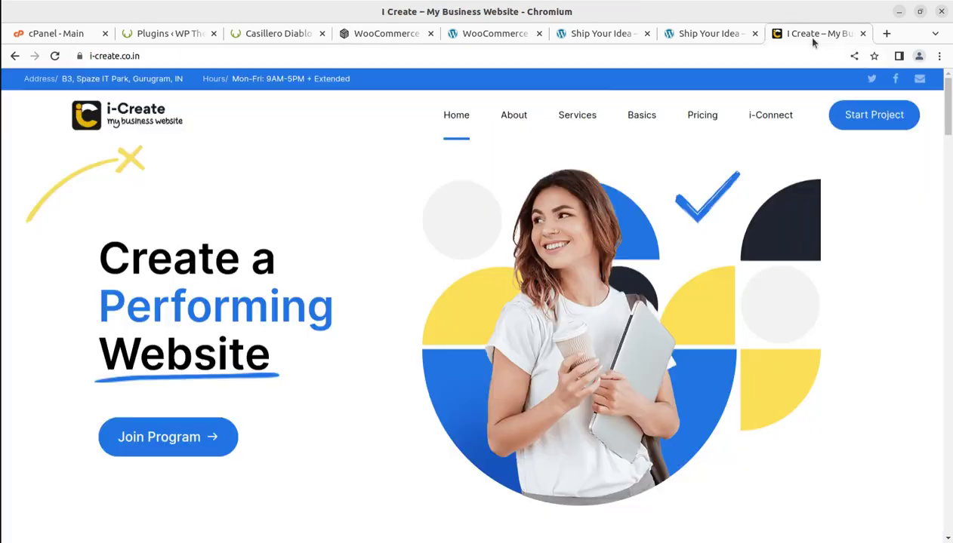
# Step: Revisit the Casillero Diablo product page and the store's home page
pyautogui.click(292, 35)
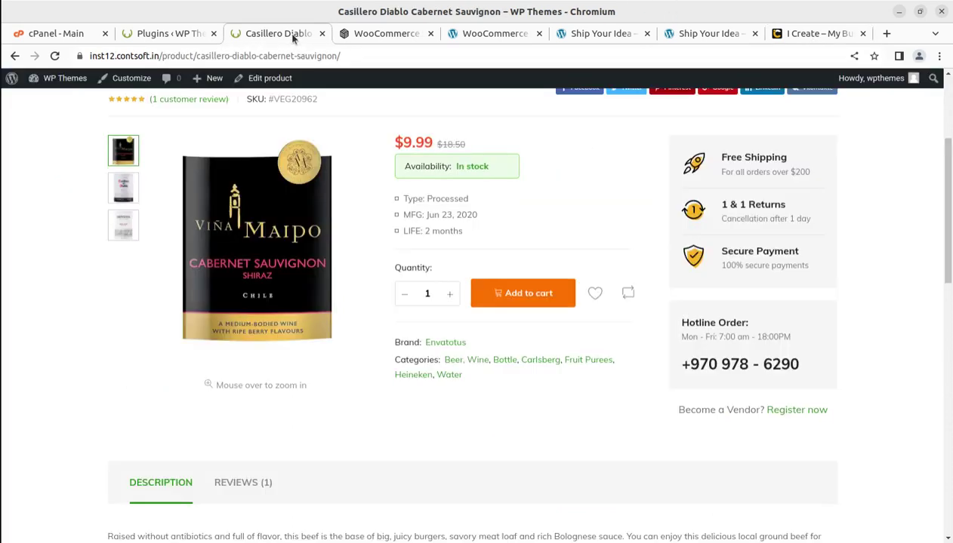
pyautogui.scroll(2, 328, 372)
pyautogui.scroll(2, 335, 380)
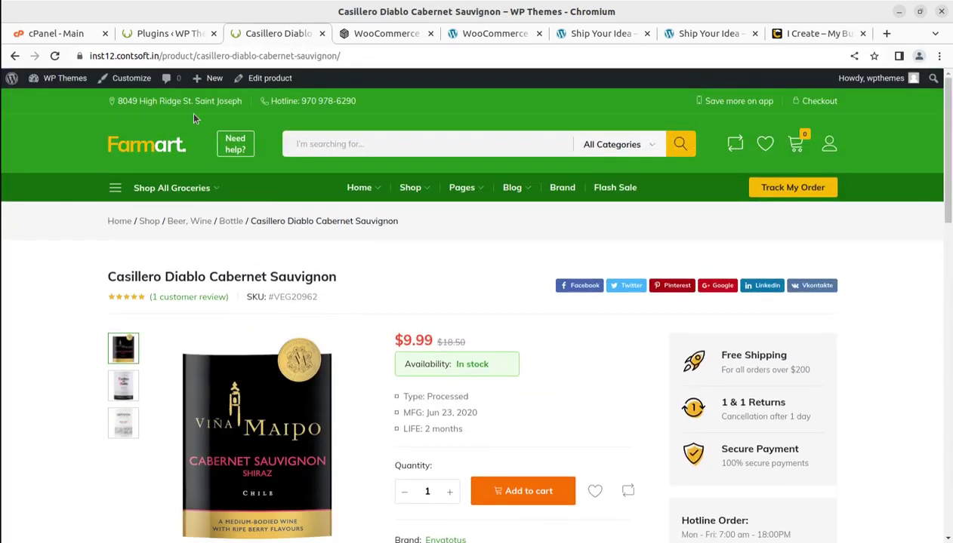
pyautogui.click(170, 33)
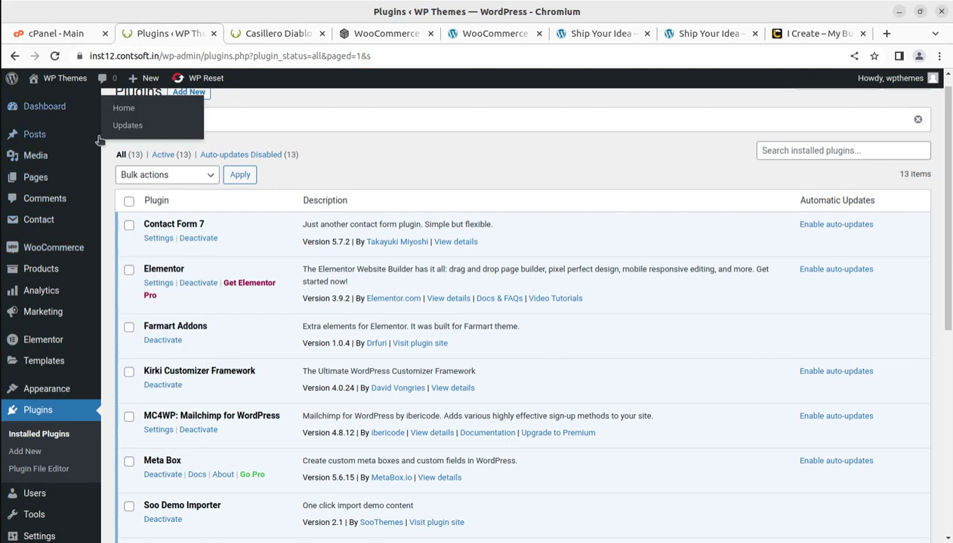
pyautogui.click(262, 35)
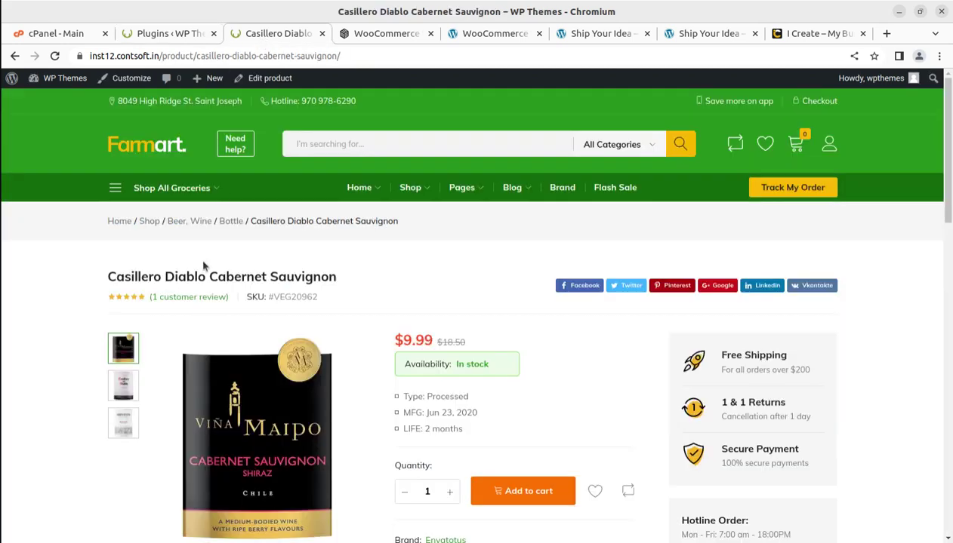
pyautogui.click(155, 144)
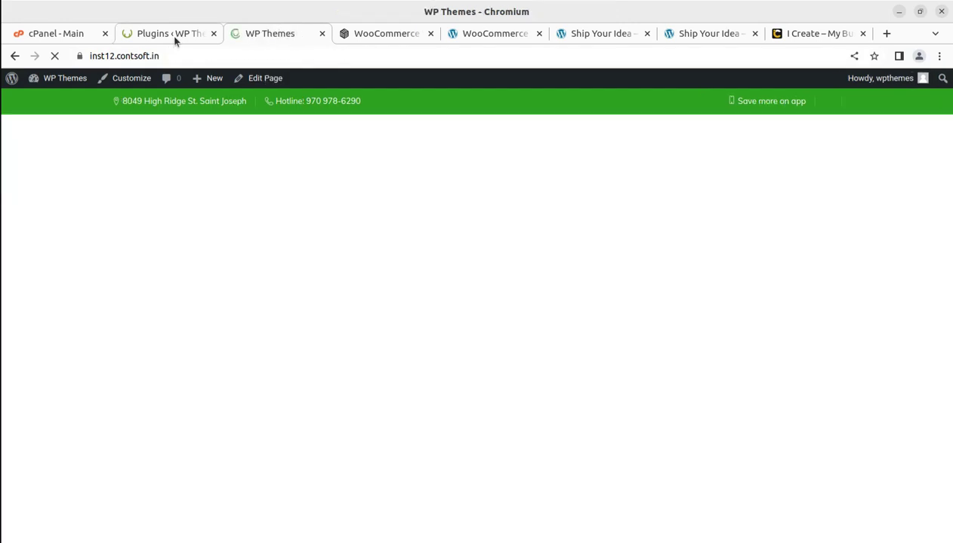
# Step: Back on the Installed Plugins list, start adding a new plugin
pyautogui.click(174, 40)
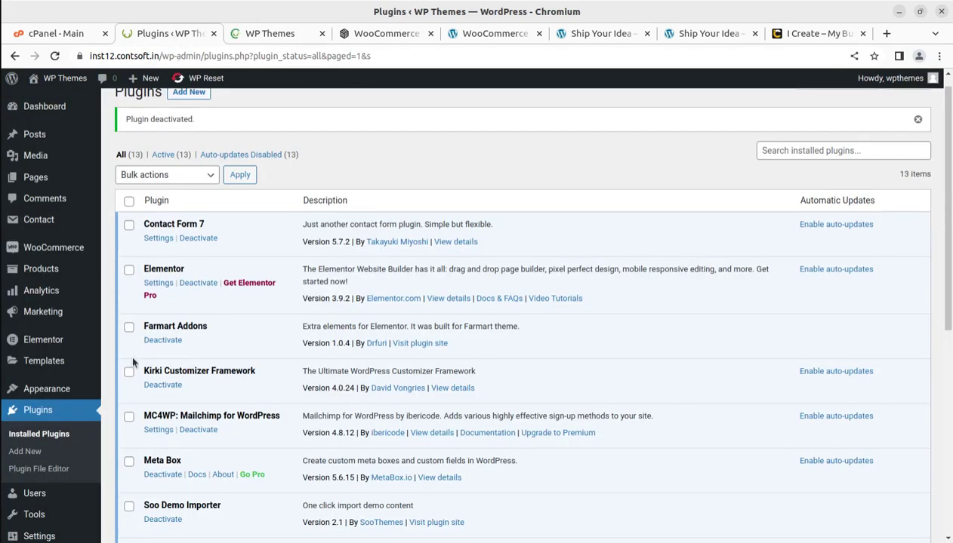
pyautogui.scroll(1, 130, 352)
pyautogui.click(181, 112)
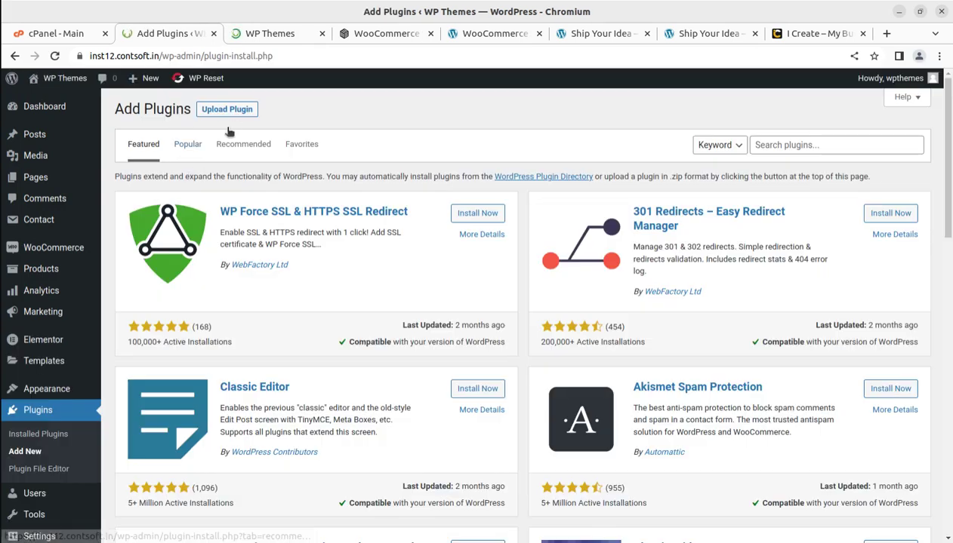
# Step: Reveal the plugin upload form, checking the 'Show WooCommerce Variations on the Shop Page' heading meanwhile
pyautogui.click(228, 112)
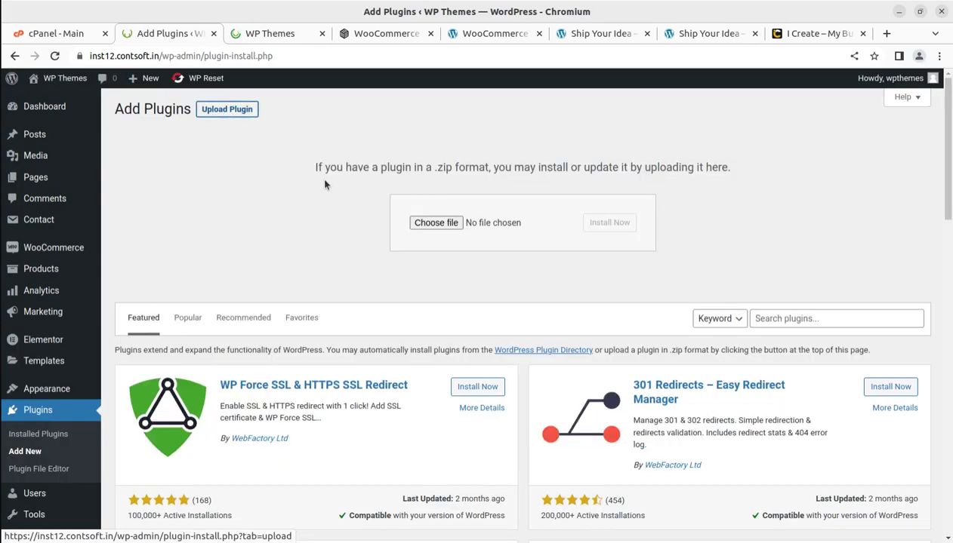
pyautogui.click(387, 35)
pyautogui.scroll(4, 192, 220)
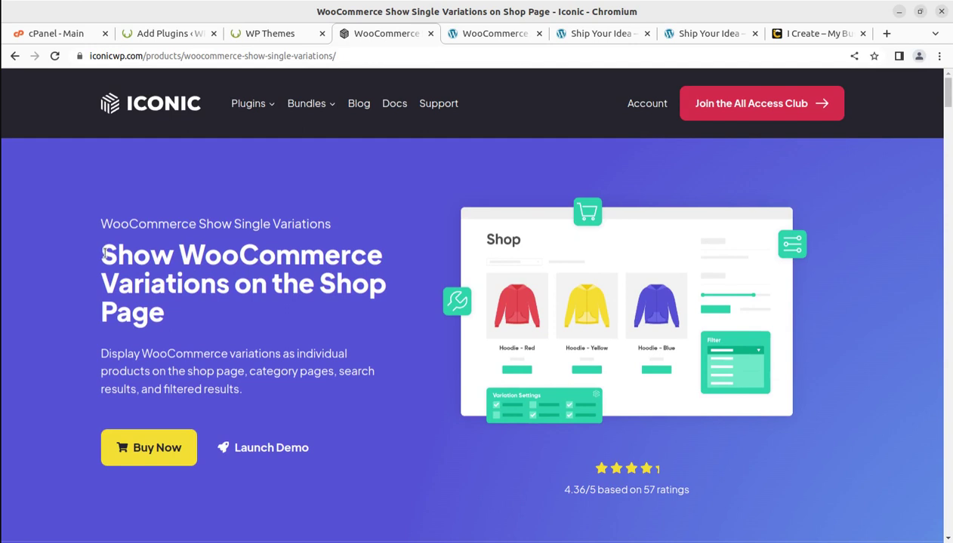
pyautogui.moveTo(104, 254); pyautogui.dragTo(289, 308)
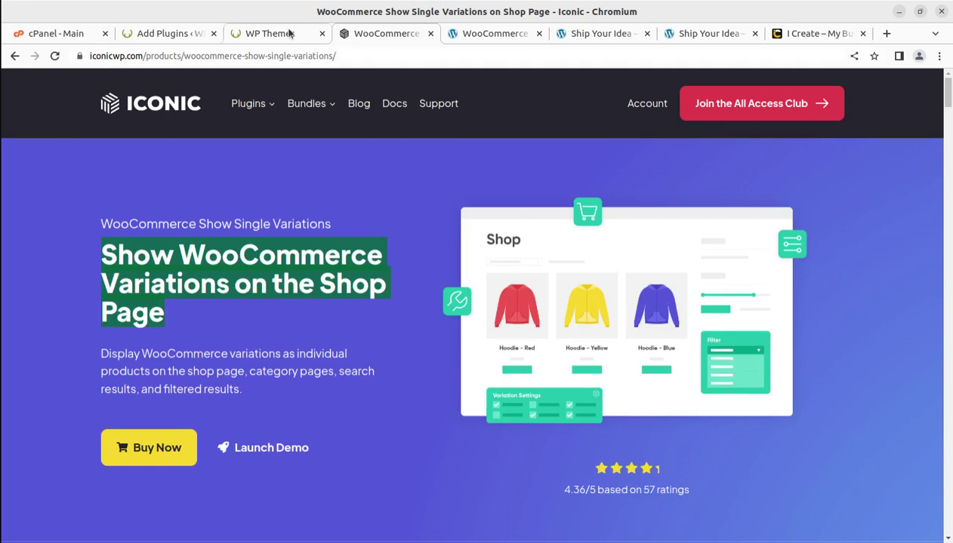
pyautogui.click(197, 34)
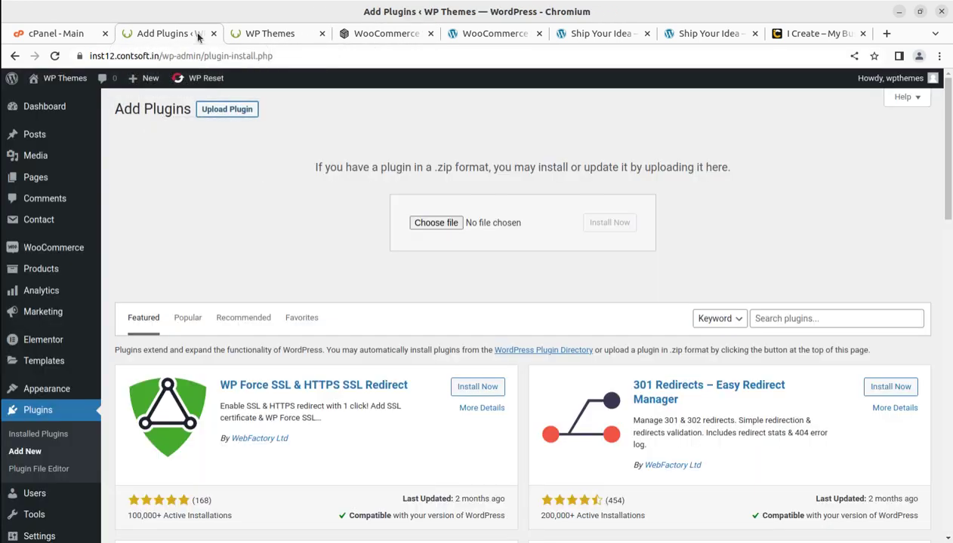
# Step: Upload show-single-variations-premium.zip from Downloads/show-single-variations-premium_v1.11.1, install it and activate it
pyautogui.click(435, 222)
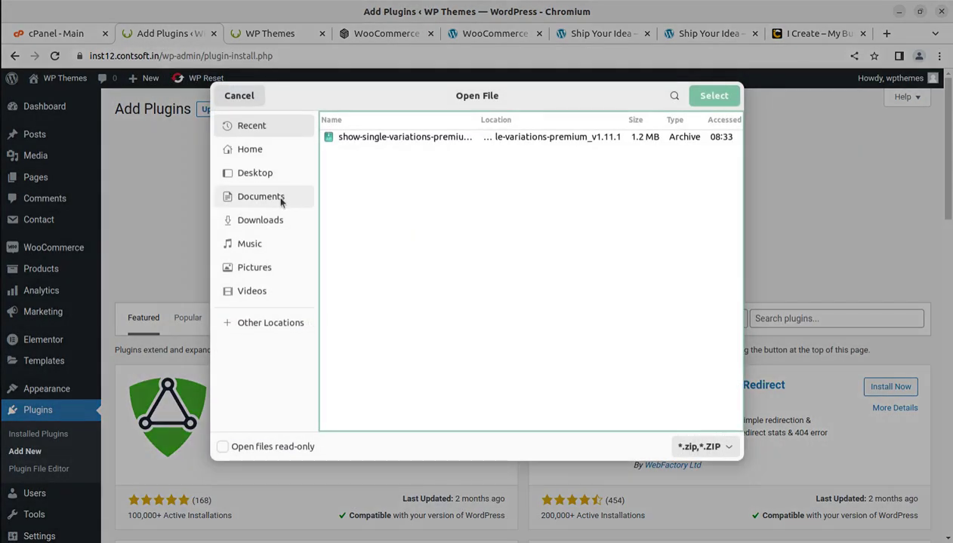
pyautogui.click(277, 221)
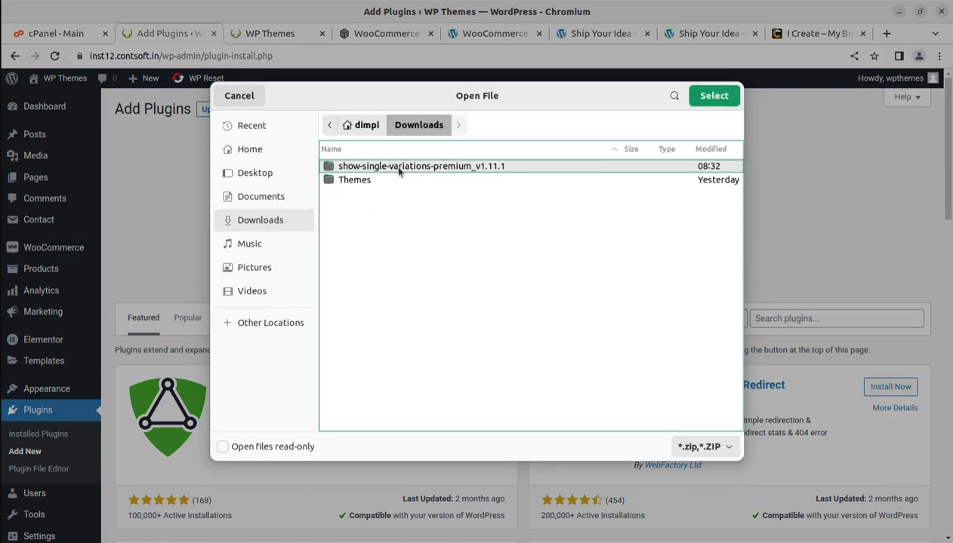
pyautogui.doubleClick(398, 168)
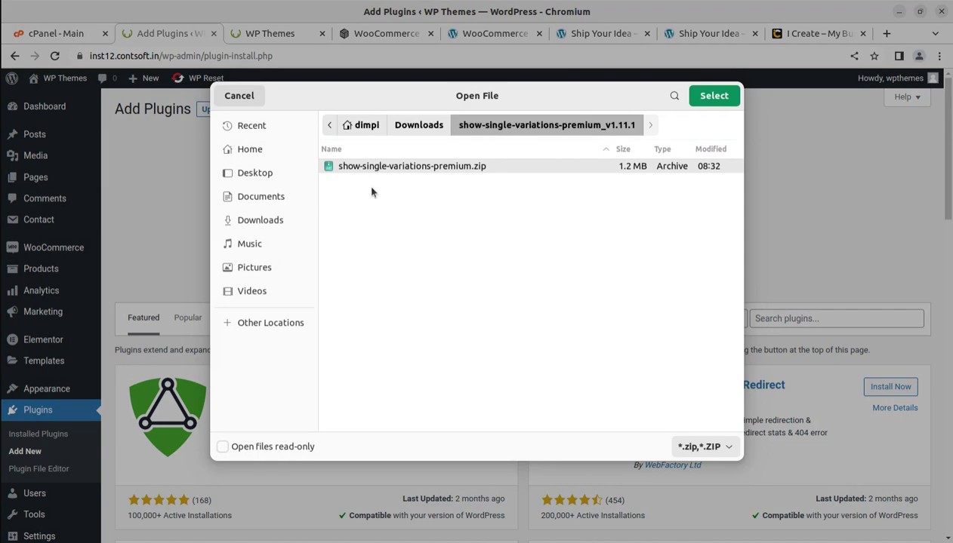
pyautogui.click(713, 95)
pyautogui.click(604, 225)
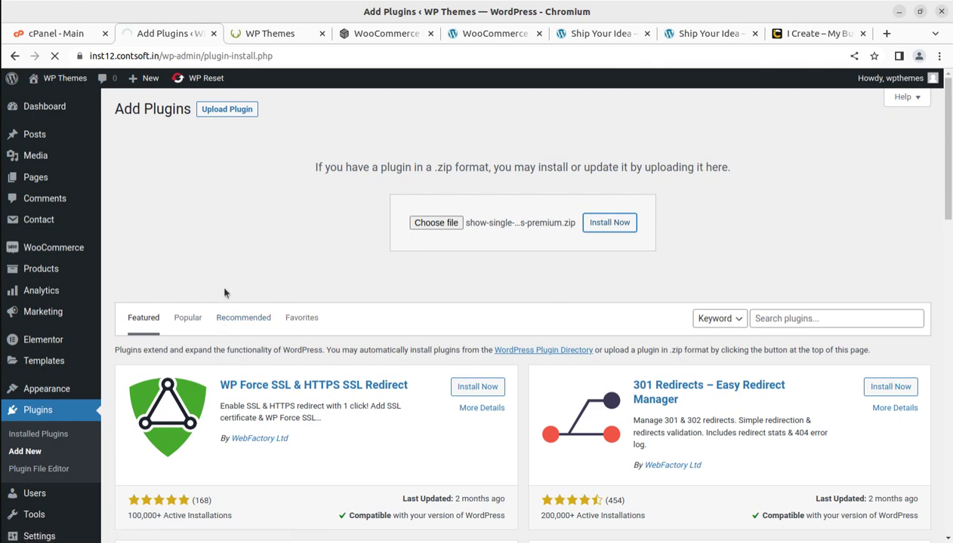
pyautogui.click(151, 221)
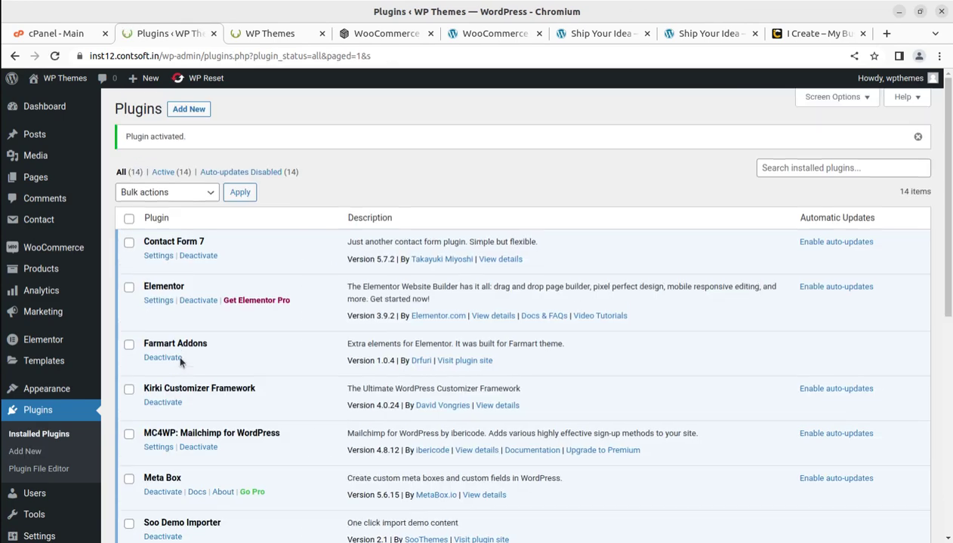
# Step: Locate WooCommerce Show Single Variations by Iconic 1.11.1 among active plugins and check the WooCommerce menu
pyautogui.scroll(-5, 178, 364)
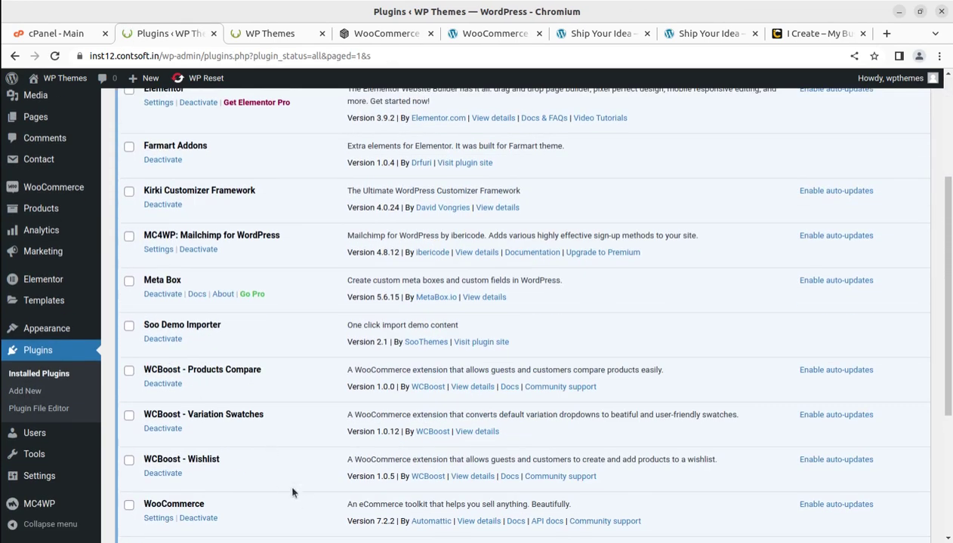
pyautogui.scroll(-4, 284, 481)
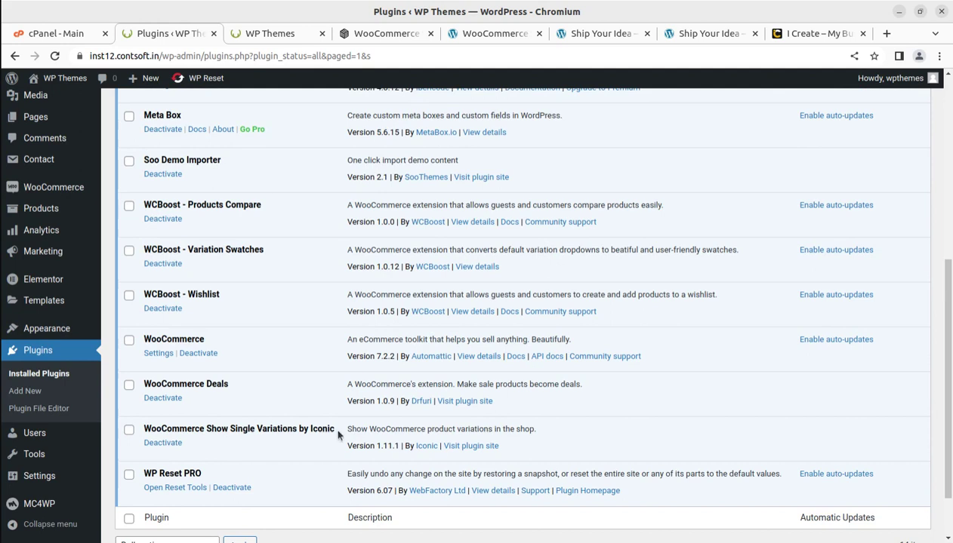
pyautogui.moveTo(334, 428); pyautogui.dragTo(140, 429)
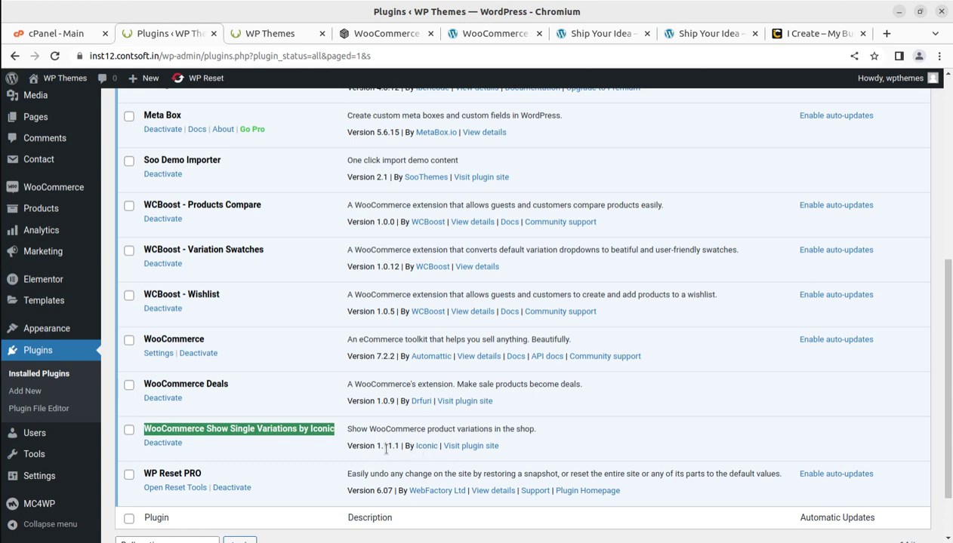
pyautogui.click(273, 450)
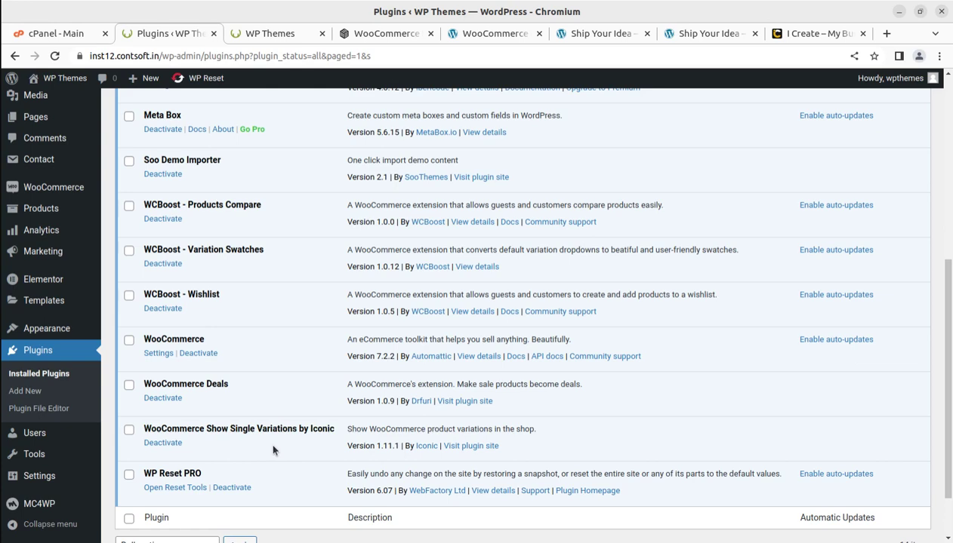
pyautogui.scroll(5, 273, 451)
pyautogui.scroll(1, 295, 453)
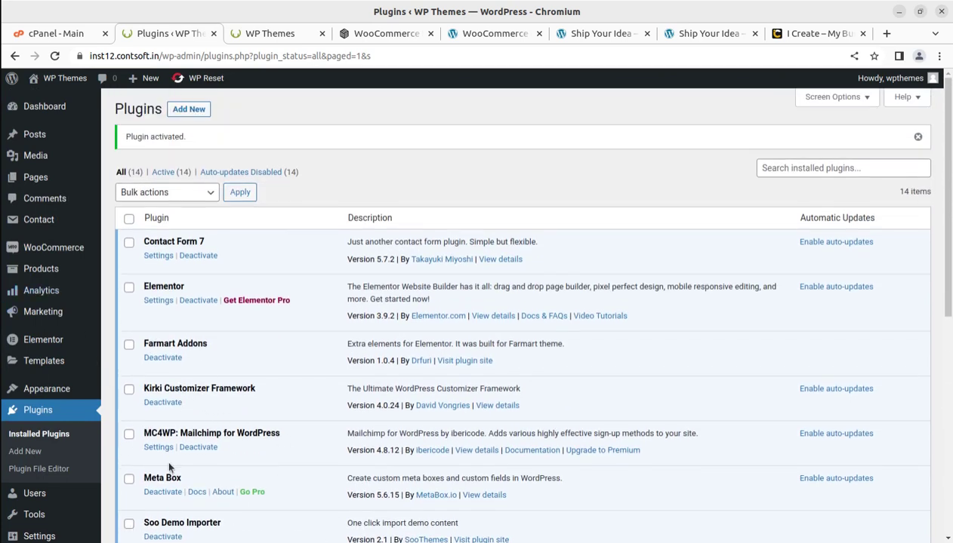
pyautogui.moveTo(57, 255)
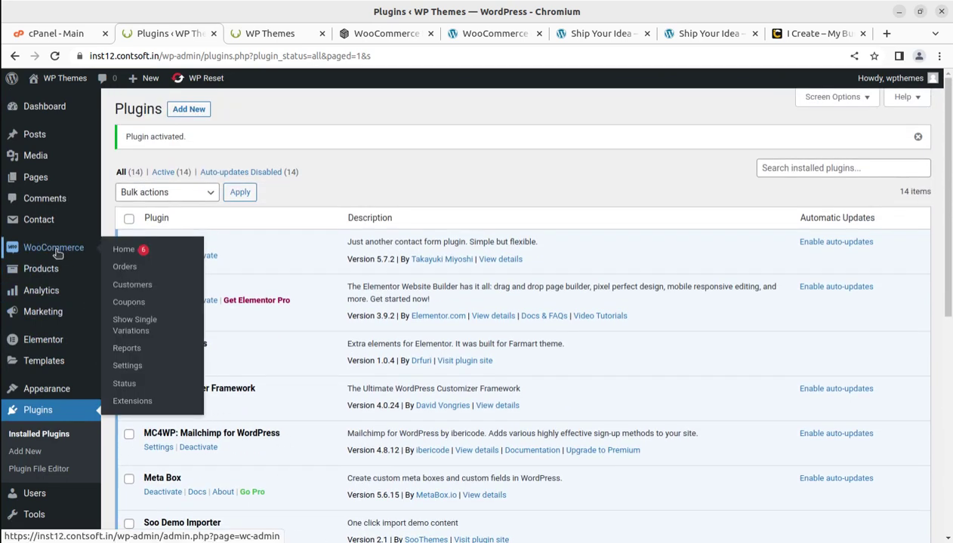
# Step: Open WooCommerce's Show Single Variations settings and run the indexer on the 59 unindexed products
pyautogui.click(125, 335)
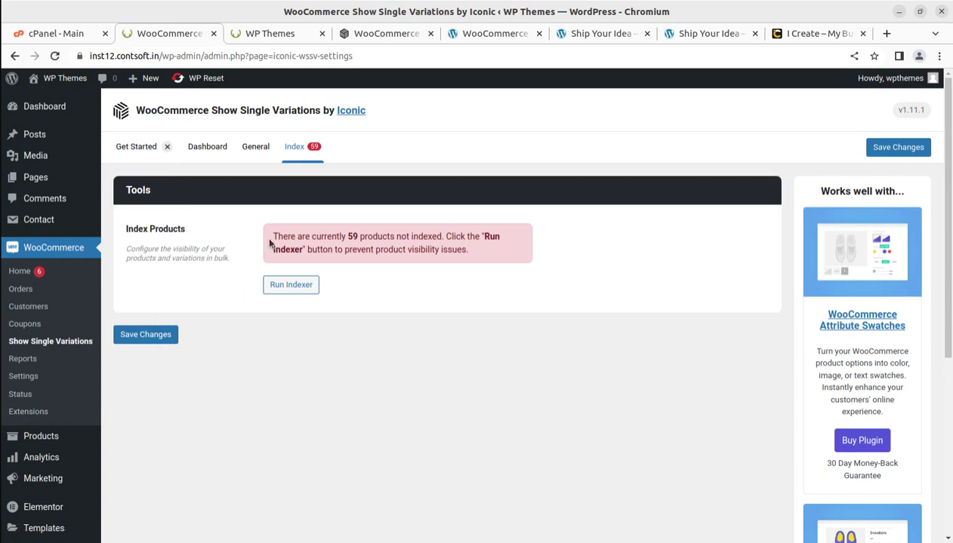
pyautogui.moveTo(271, 238); pyautogui.dragTo(457, 259)
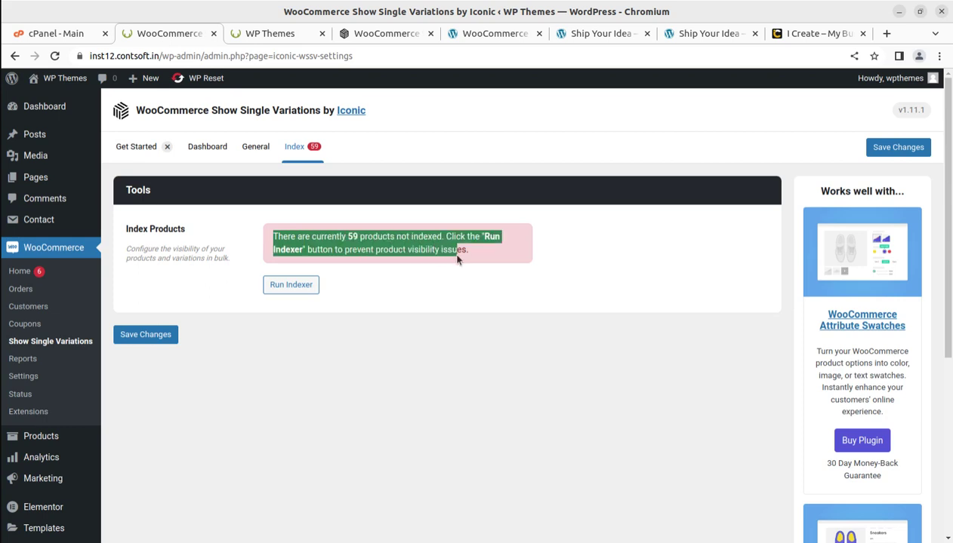
pyautogui.click(495, 258)
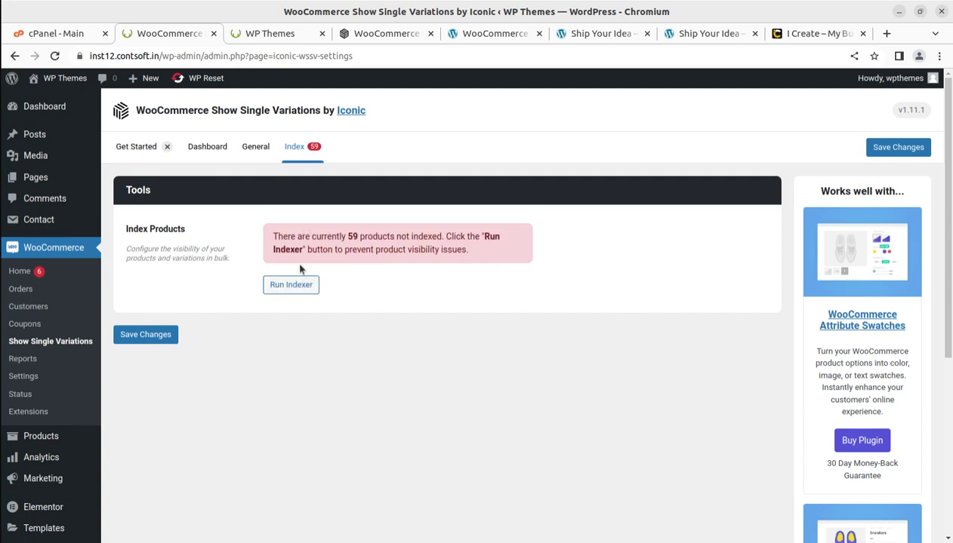
pyautogui.click(294, 291)
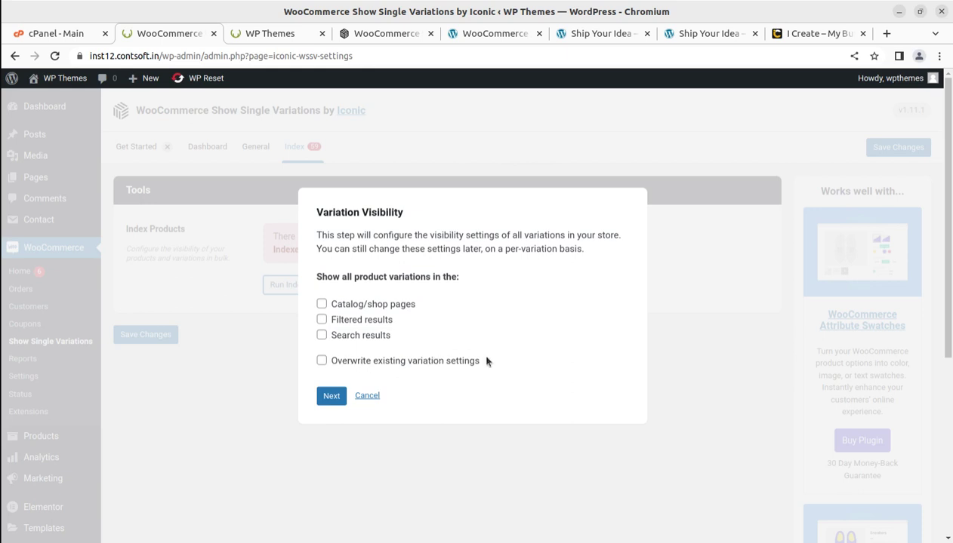
# Step: Tick catalog, filtered and search visibility, keep variable products unchanged, and index all 59 items
pyautogui.click(321, 304)
pyautogui.click(322, 319)
pyautogui.click(322, 335)
pyautogui.moveTo(482, 360); pyautogui.dragTo(332, 363)
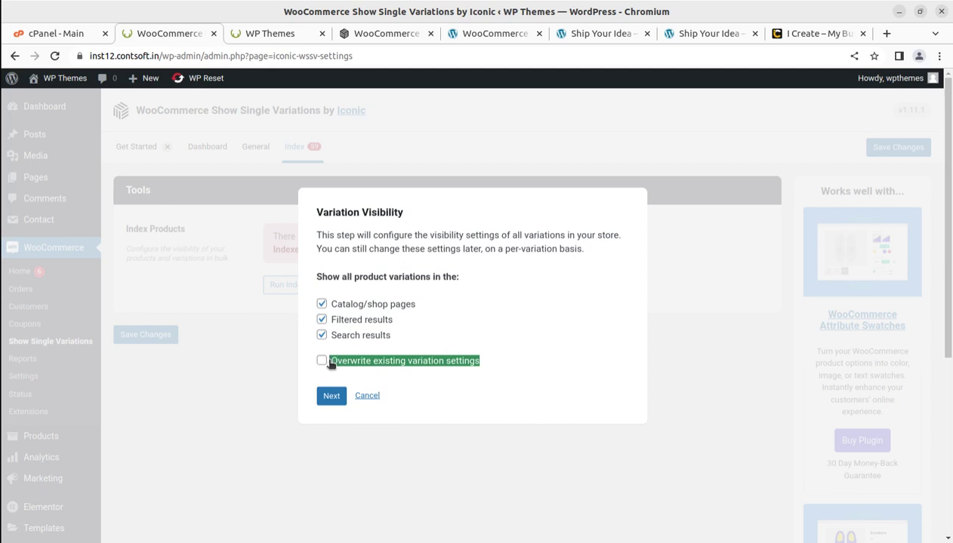
pyautogui.click(519, 320)
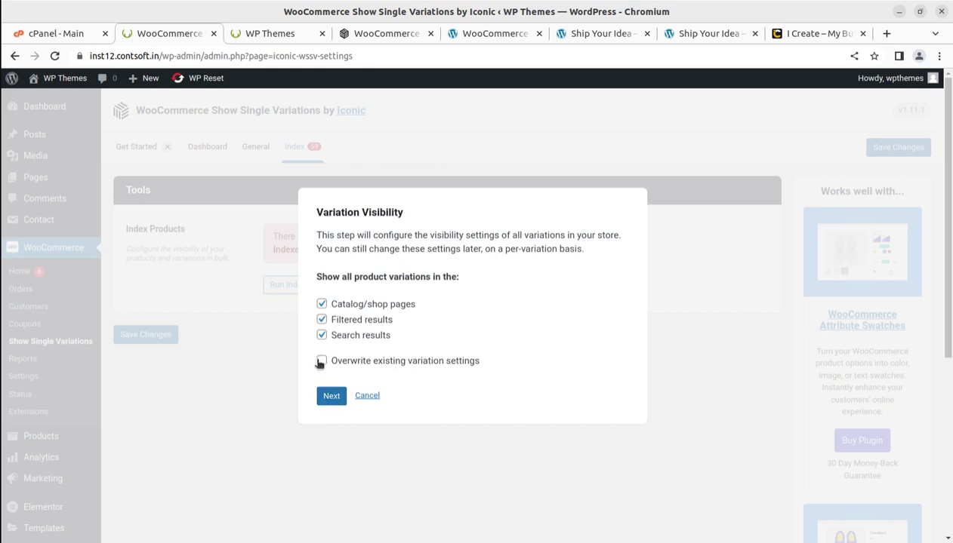
pyautogui.click(329, 396)
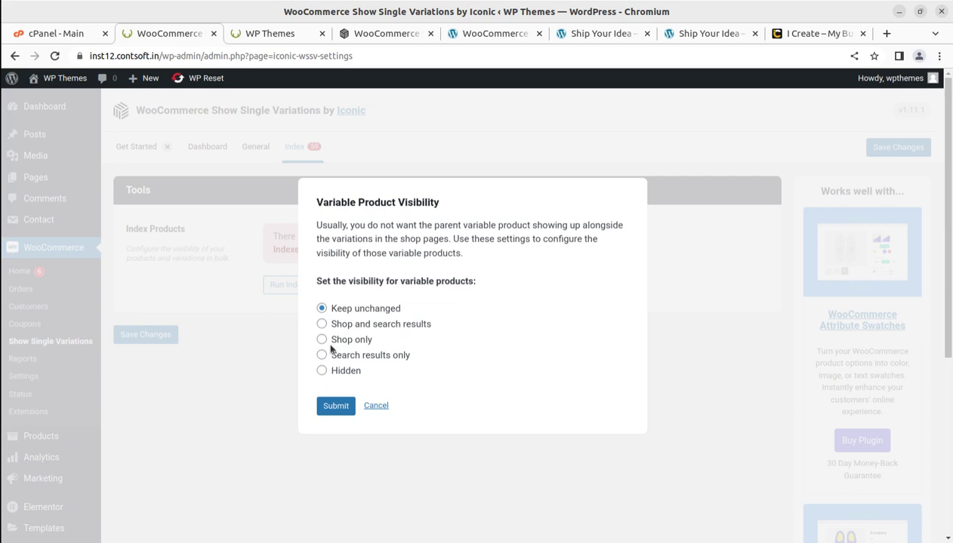
pyautogui.click(334, 408)
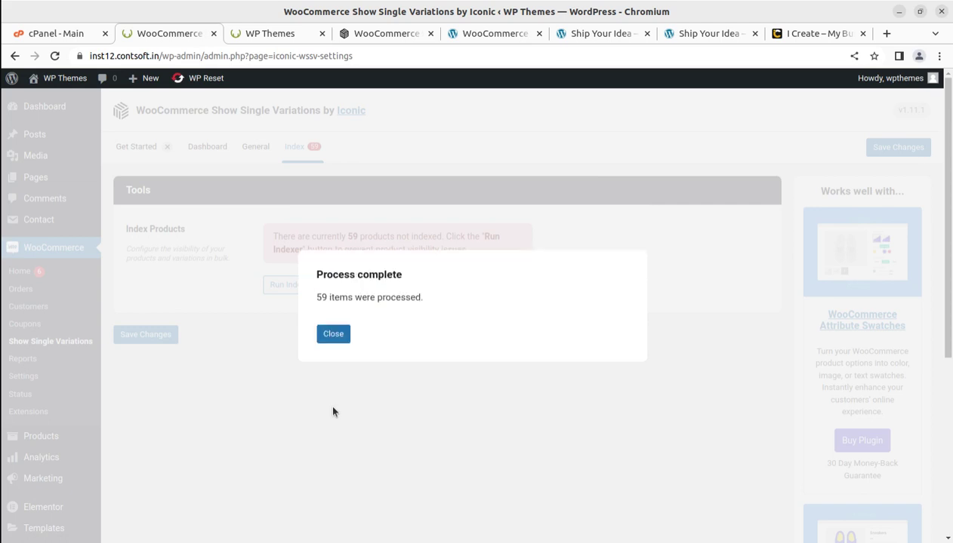
pyautogui.click(333, 335)
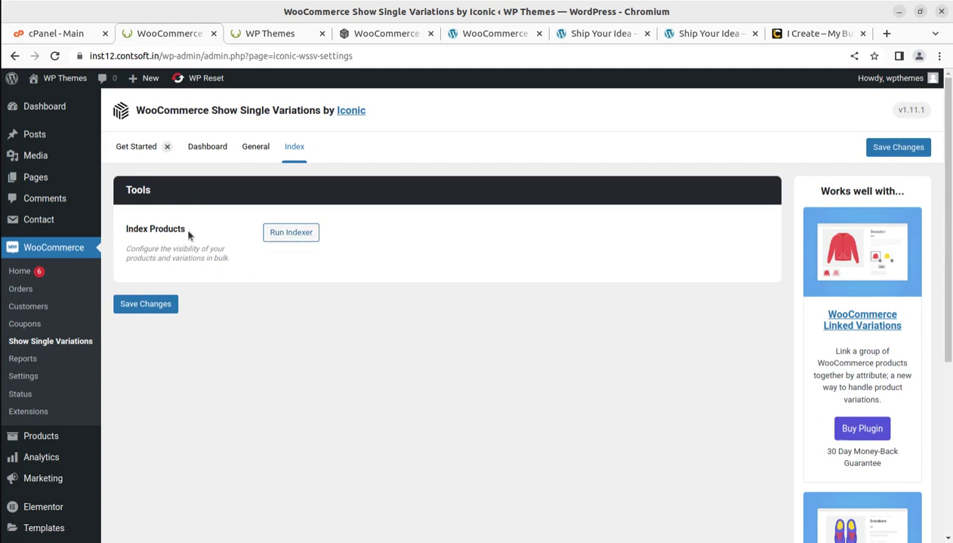
# Step: Expand the Get Started steps: Index Products, Set Variation Title Format, and Configure Variations Individually
pyautogui.click(137, 148)
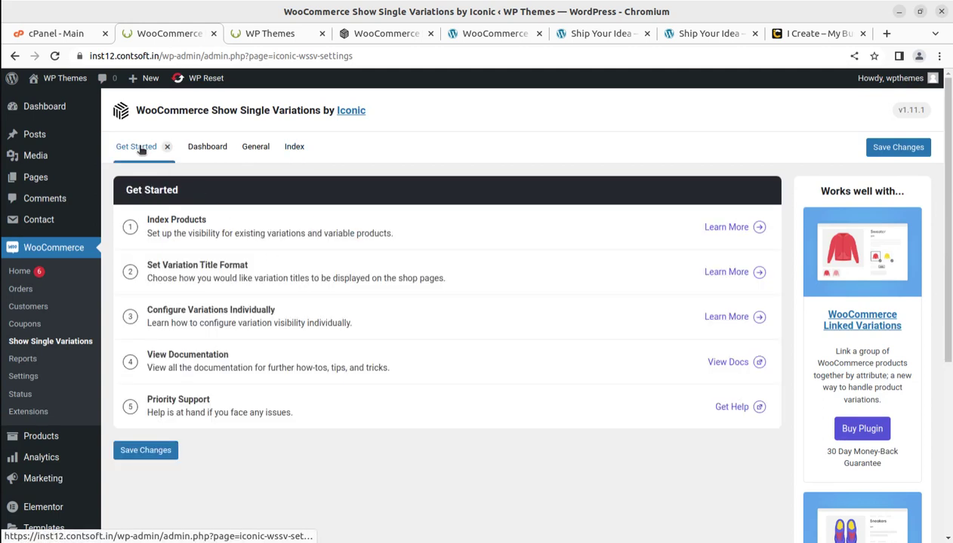
pyautogui.click(225, 234)
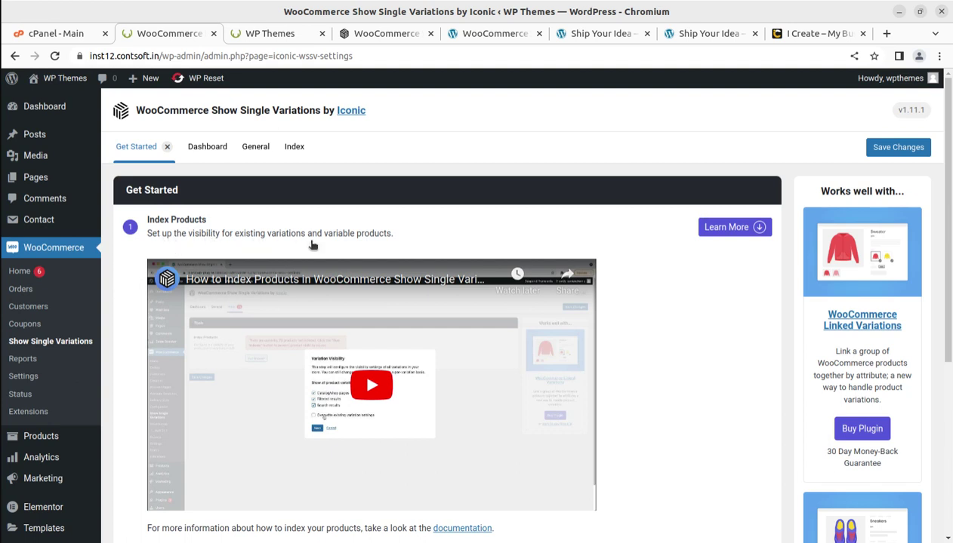
pyautogui.scroll(-1, 336, 249)
pyautogui.scroll(-3, 339, 250)
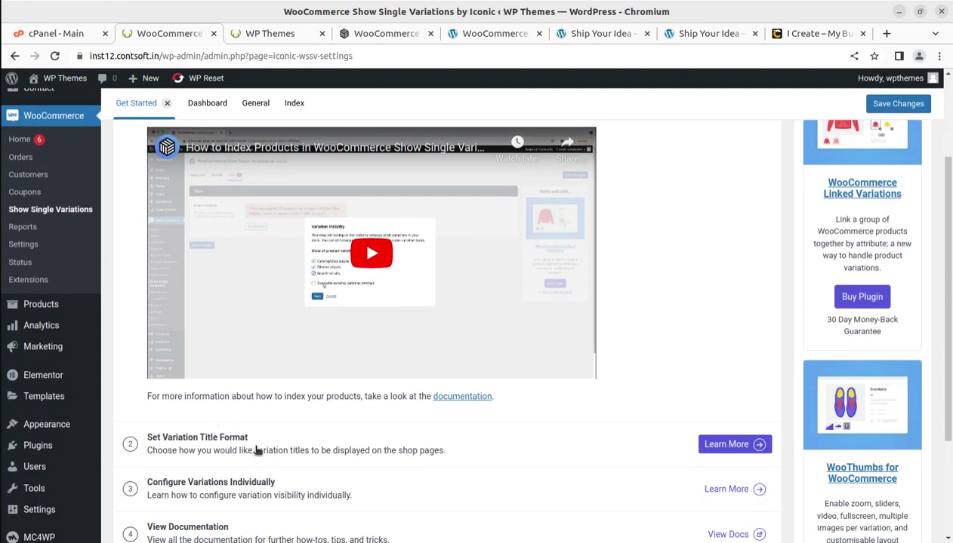
pyautogui.click(238, 448)
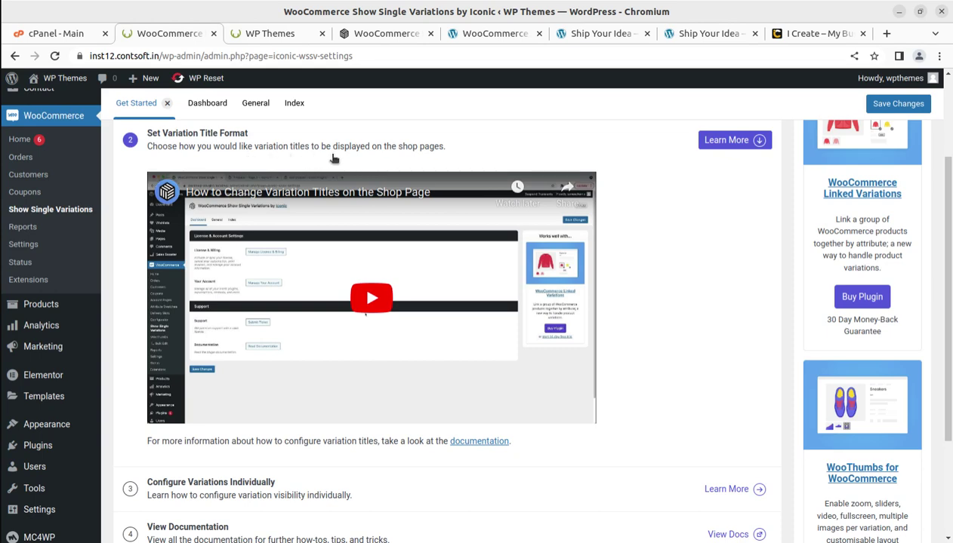
pyautogui.scroll(-2, 394, 154)
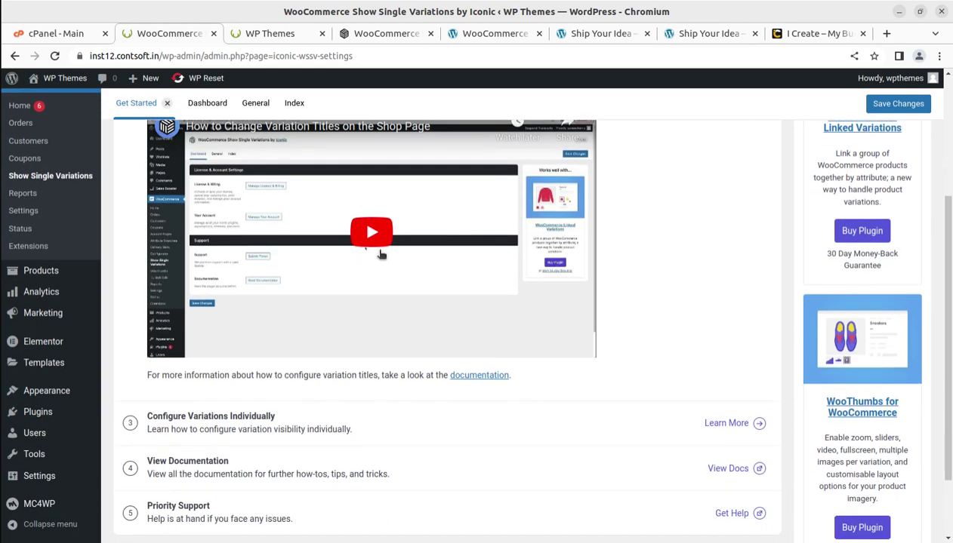
pyautogui.click(204, 433)
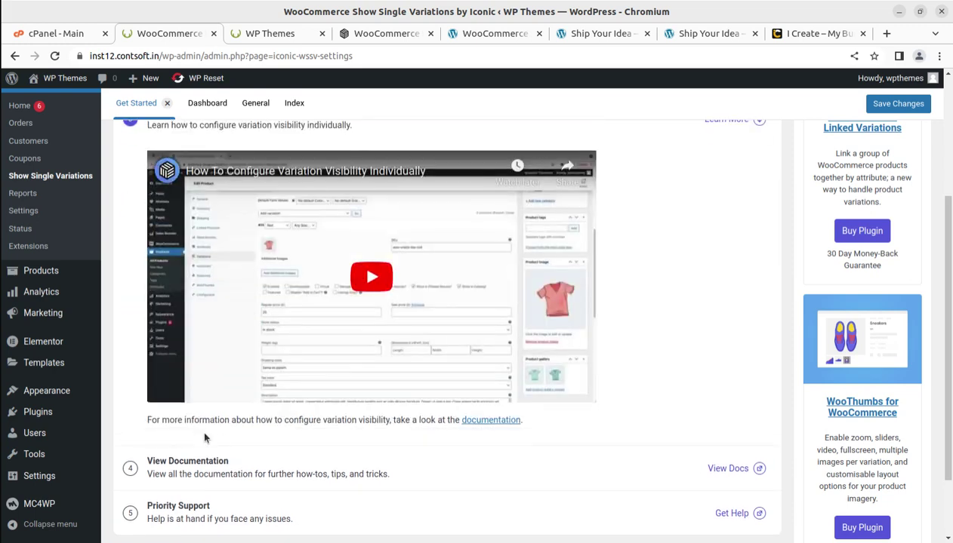
# Step: Open the plugin documentation link under step 3 in a new browser tab
pyautogui.scroll(3, 204, 377)
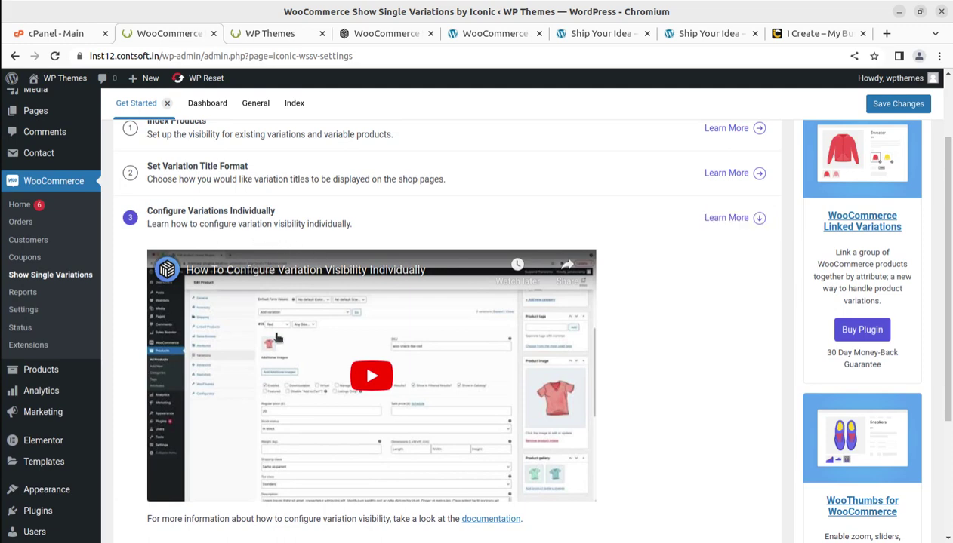
pyautogui.scroll(-5, 295, 242)
pyautogui.click(194, 383)
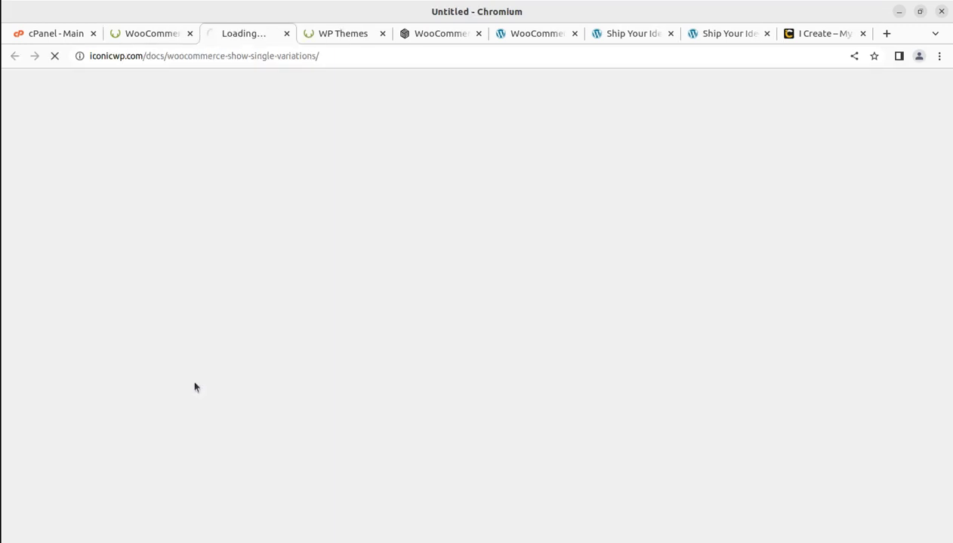
# Step: Scroll through the iconicwp.com documentation page, then close its tab to return to WordPress
pyautogui.scroll(-5, 287, 268)
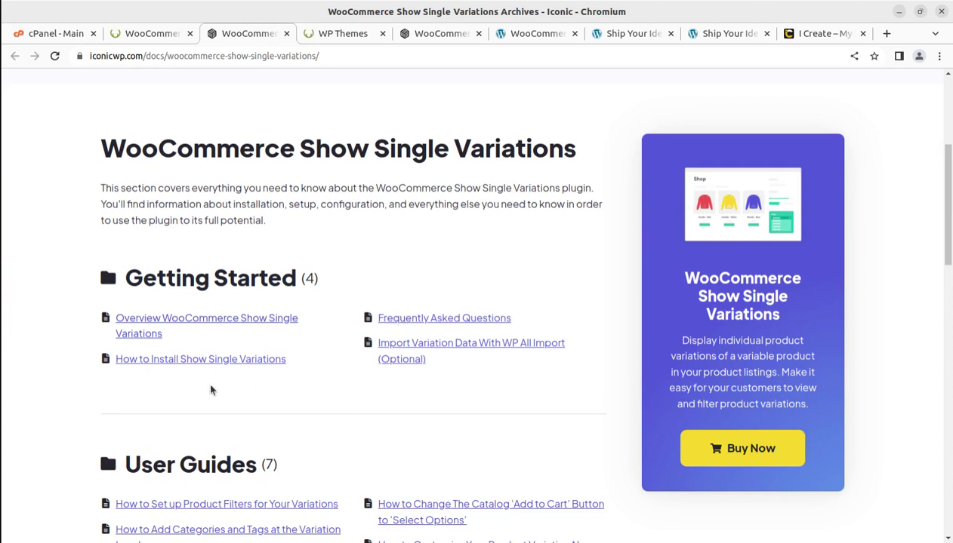
pyautogui.click(288, 34)
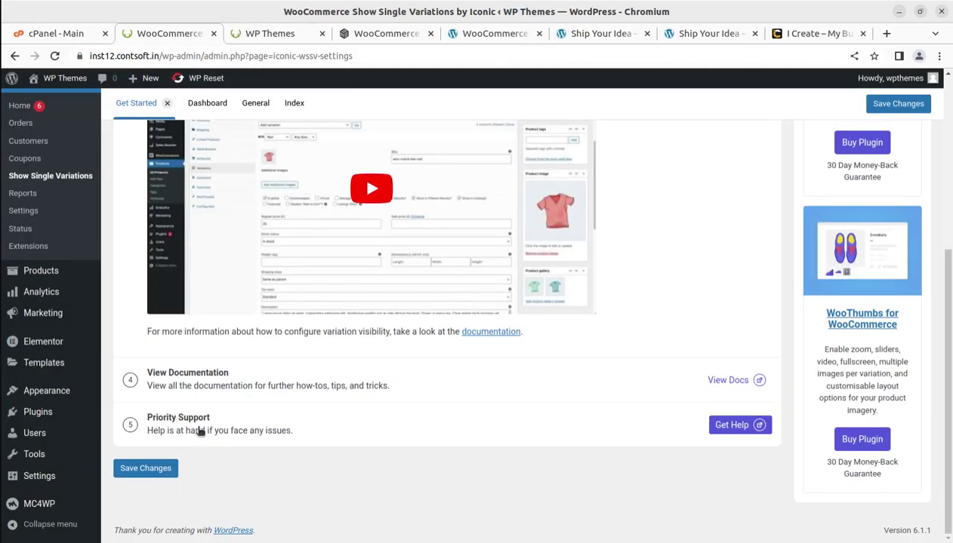
# Step: Review the Dashboard tab's license and support info and the General tab's variation settings
pyautogui.scroll(5, 208, 386)
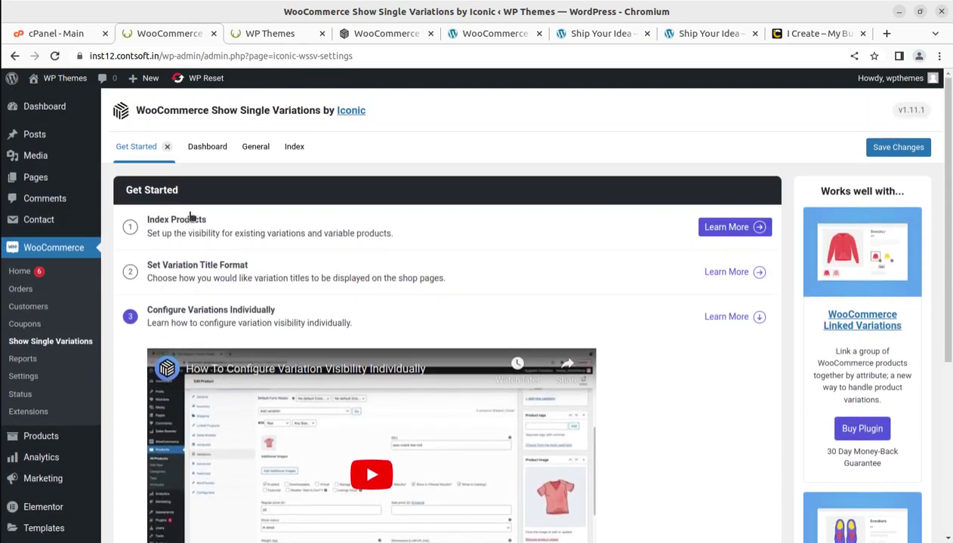
pyautogui.click(208, 147)
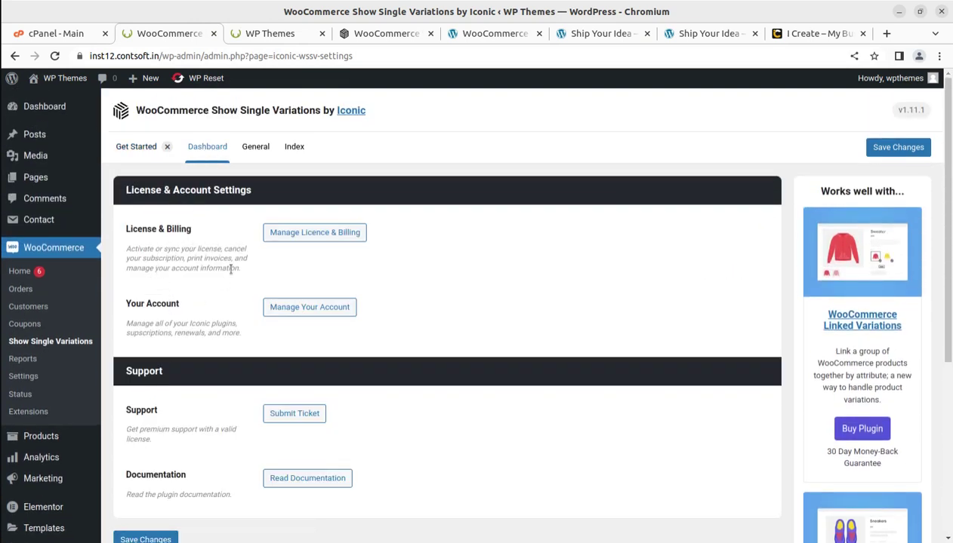
pyautogui.scroll(-2, 249, 362)
pyautogui.scroll(2, 291, 318)
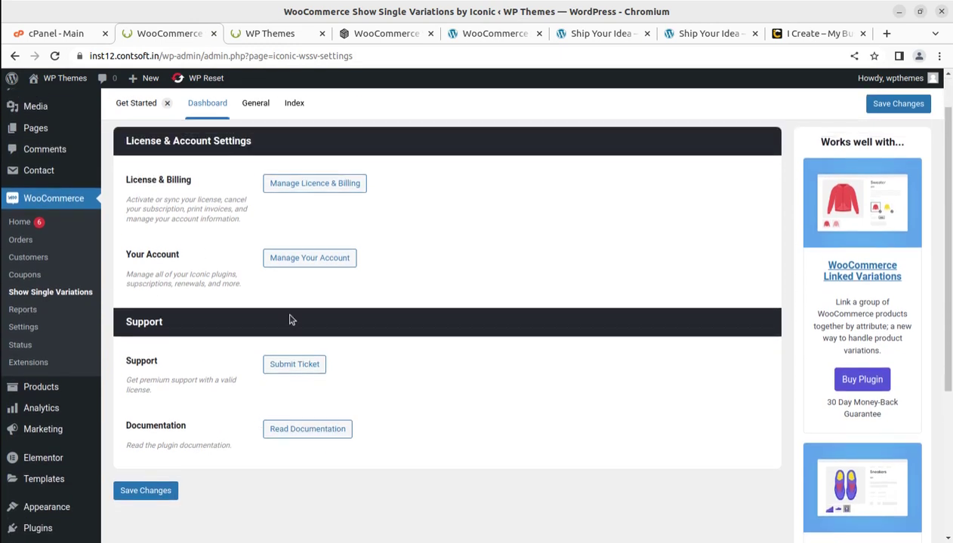
pyautogui.click(257, 148)
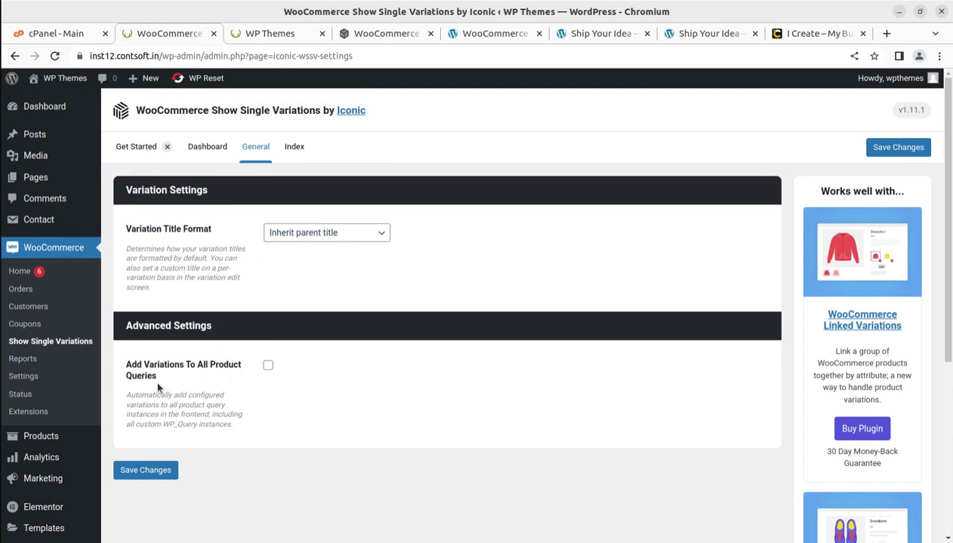
pyautogui.moveTo(125, 370); pyautogui.dragTo(234, 367)
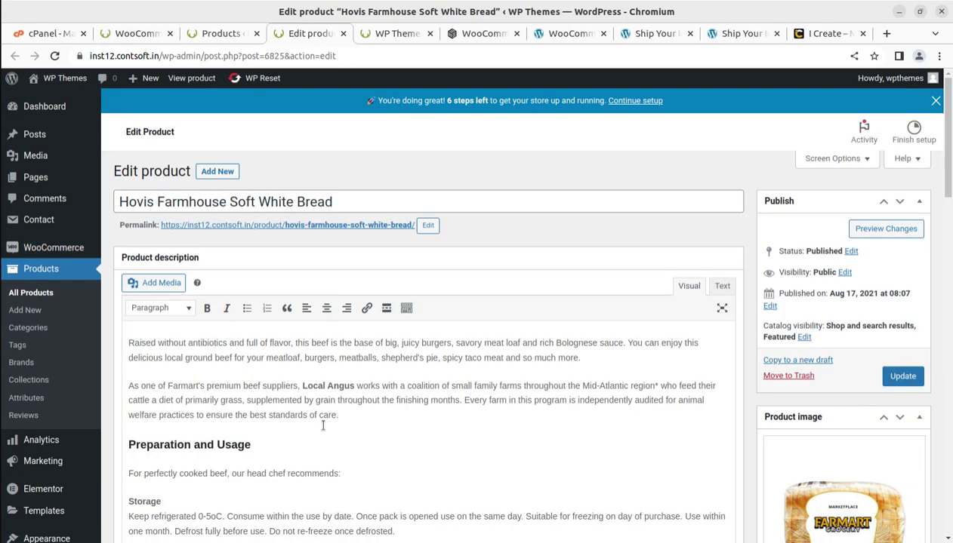
# Step: In the product's Attributes panel, add a new custom product attribute
pyautogui.scroll(-3, 322, 425)
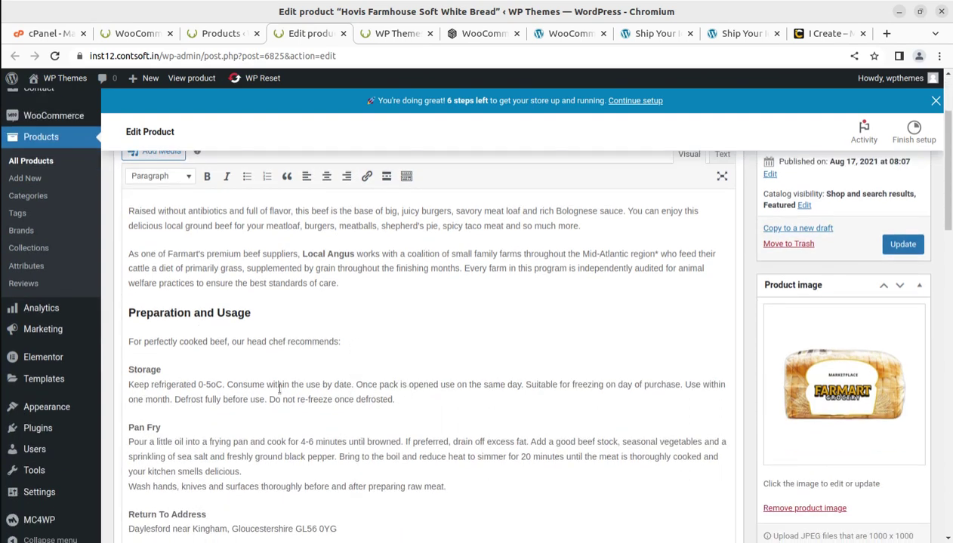
pyautogui.scroll(-2, 278, 388)
pyautogui.scroll(-4, 276, 386)
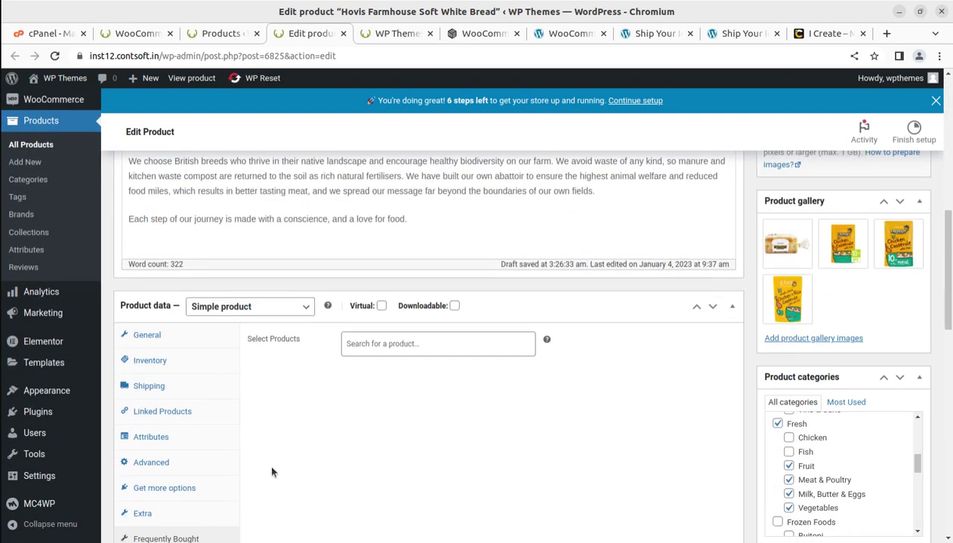
pyautogui.click(154, 439)
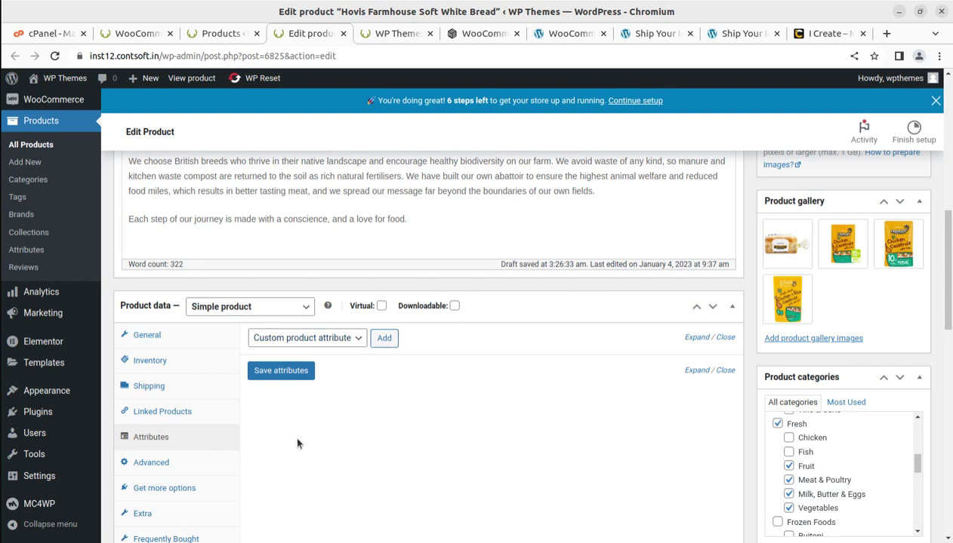
pyautogui.click(357, 340)
pyautogui.click(391, 395)
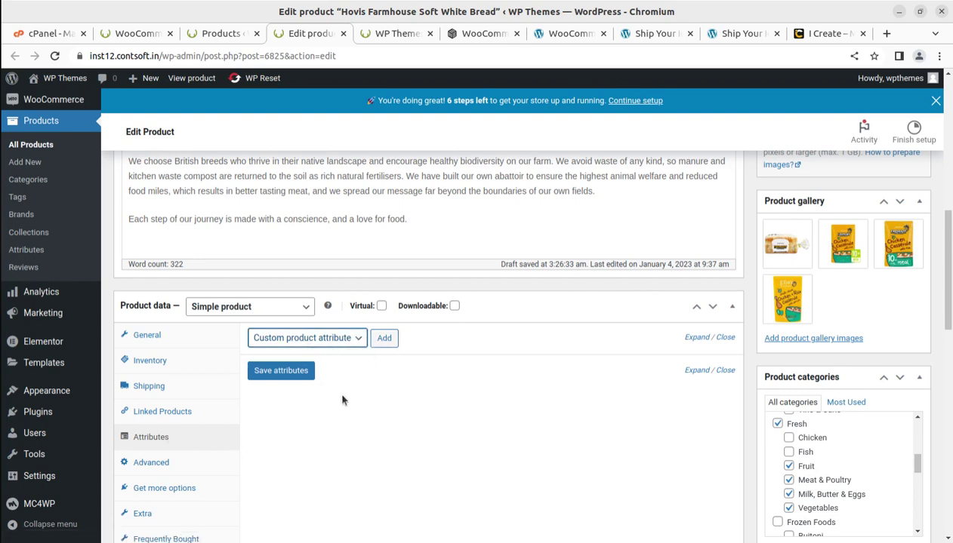
pyautogui.scroll(-1, 264, 464)
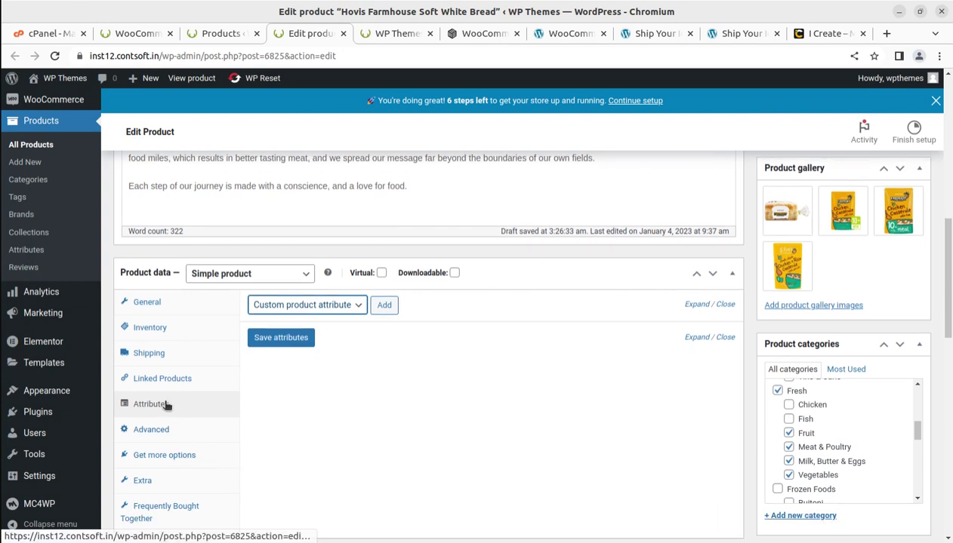
pyautogui.press('Tab')
pyautogui.press('Return')
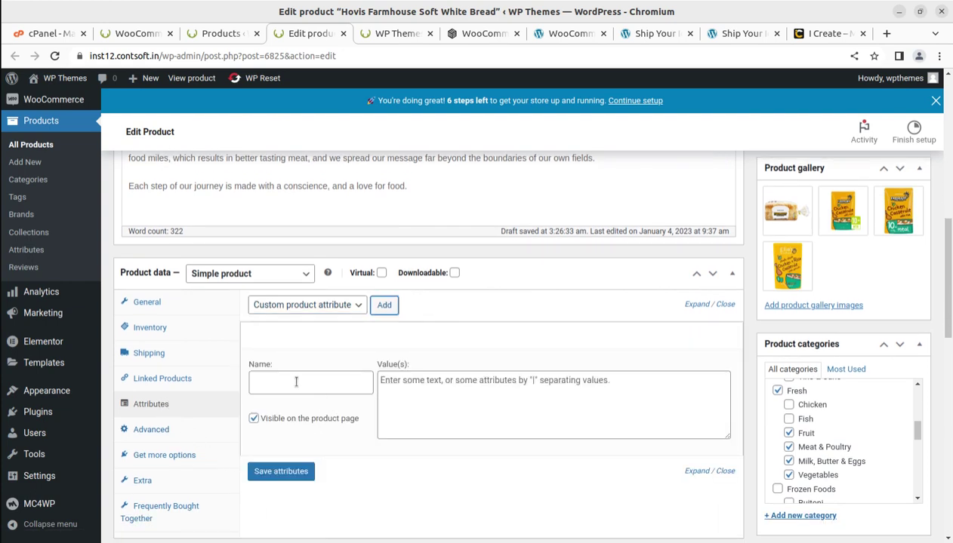
# Step: Name the attribute Color with values Black,Blue, save it, and check its values
pyautogui.click(301, 384)
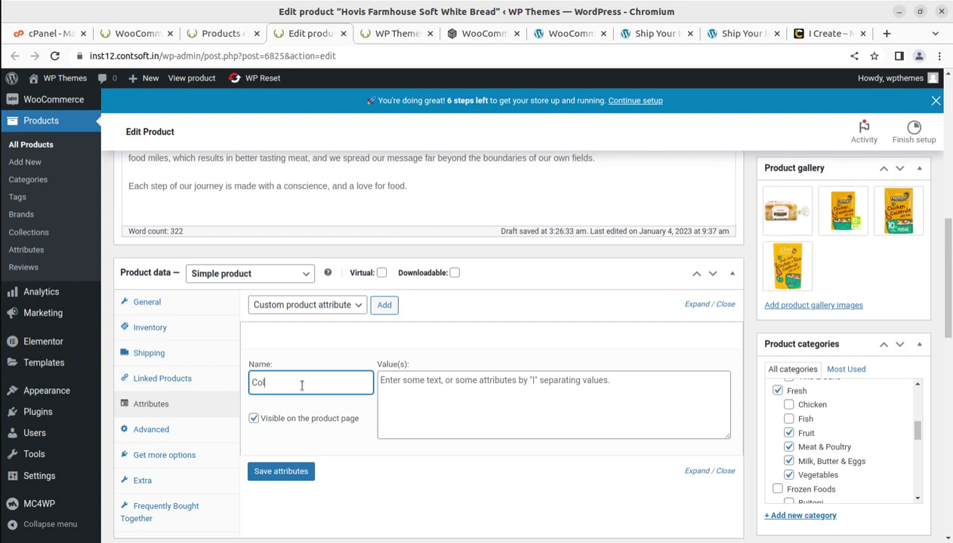
pyautogui.click(388, 384)
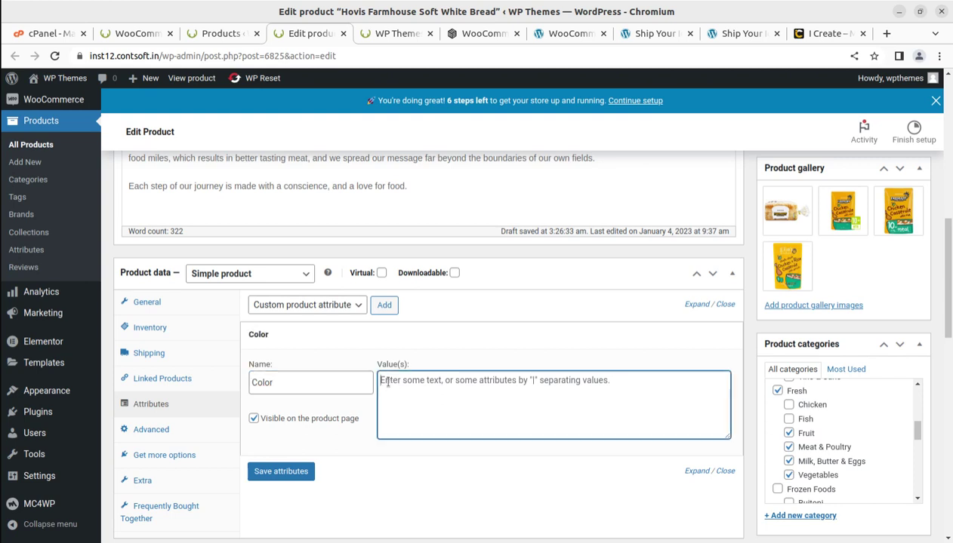
pyautogui.write('Black,Blue')
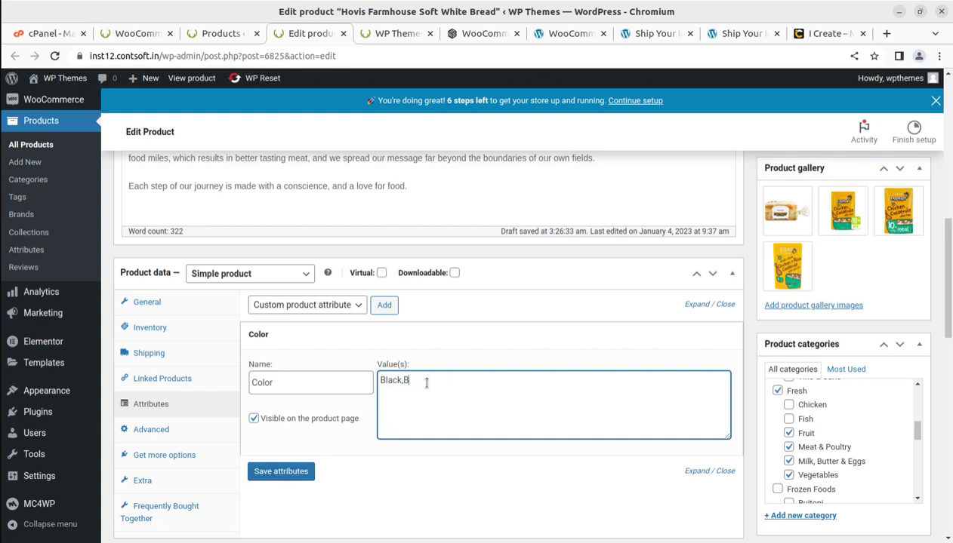
pyautogui.click(304, 471)
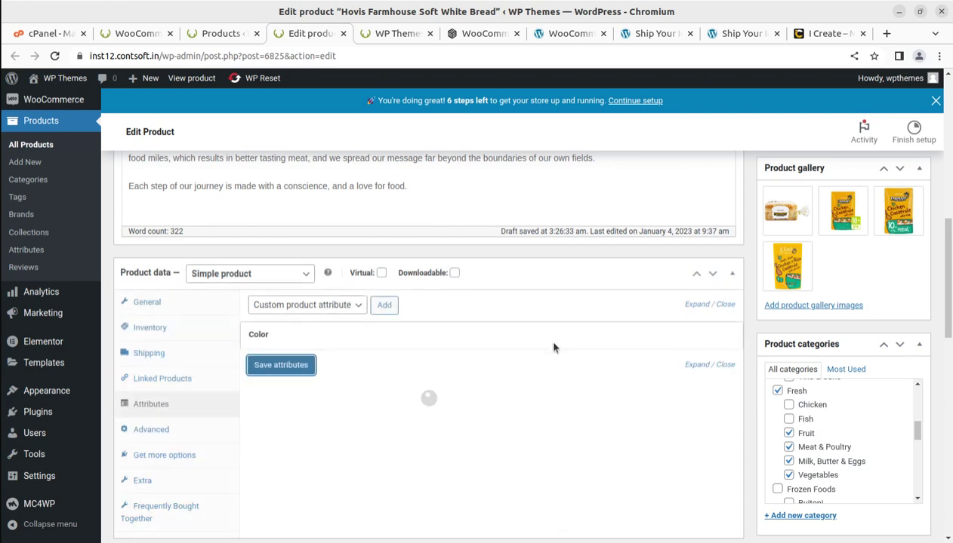
pyautogui.click(697, 338)
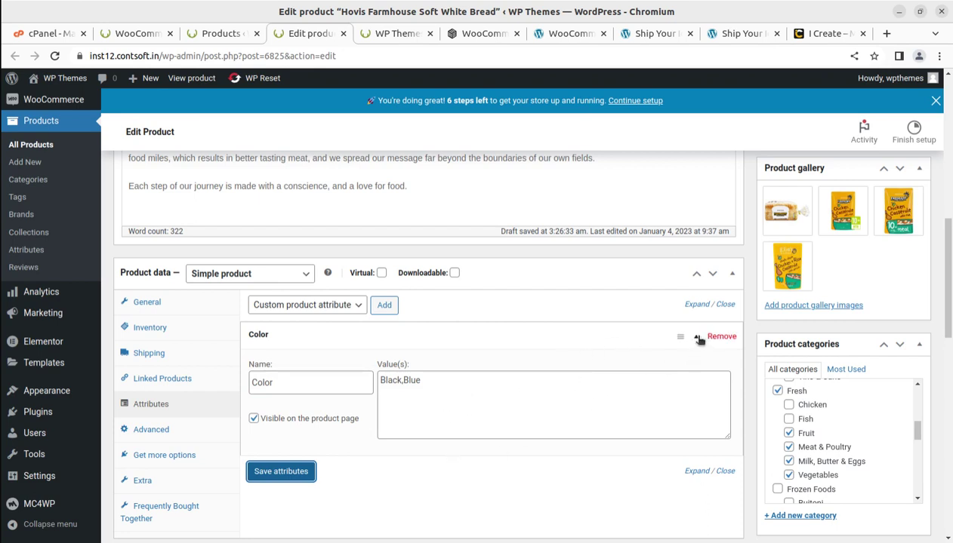
pyautogui.click(698, 339)
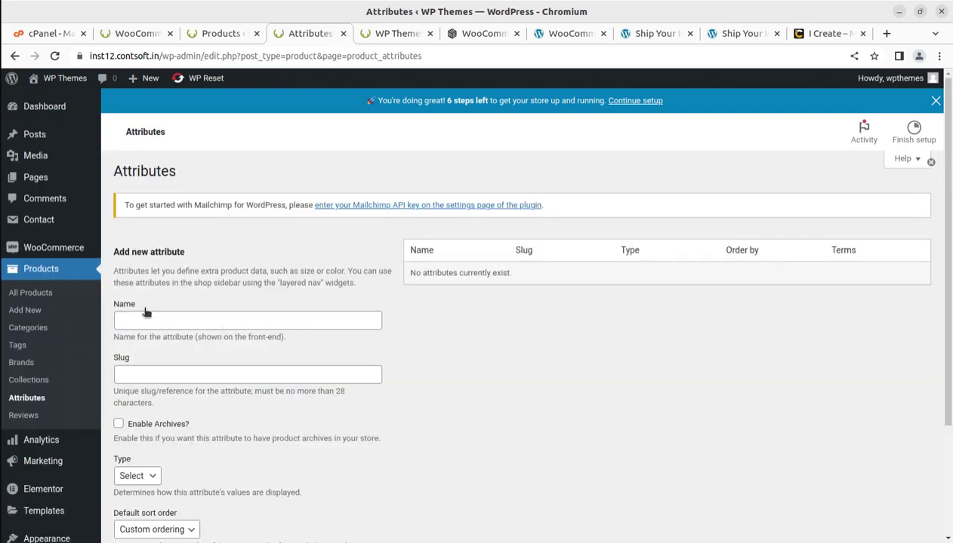
# Step: Add a global product attribute named Color
pyautogui.click(137, 320)
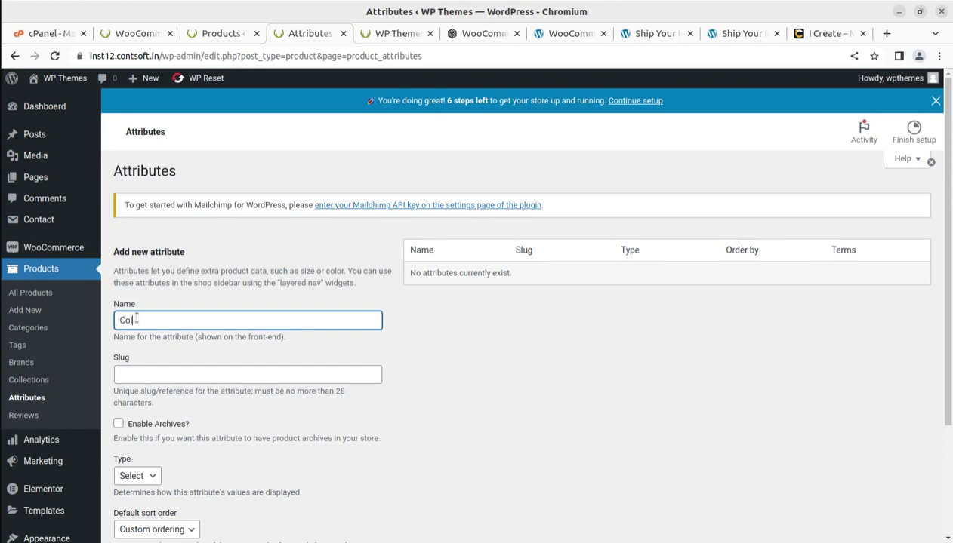
pyautogui.scroll(-2, 203, 434)
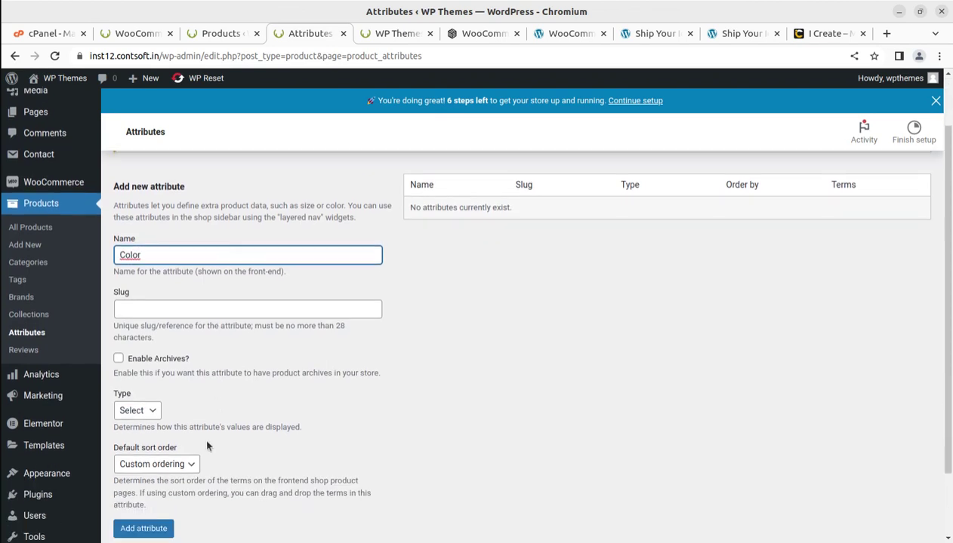
pyautogui.click(143, 530)
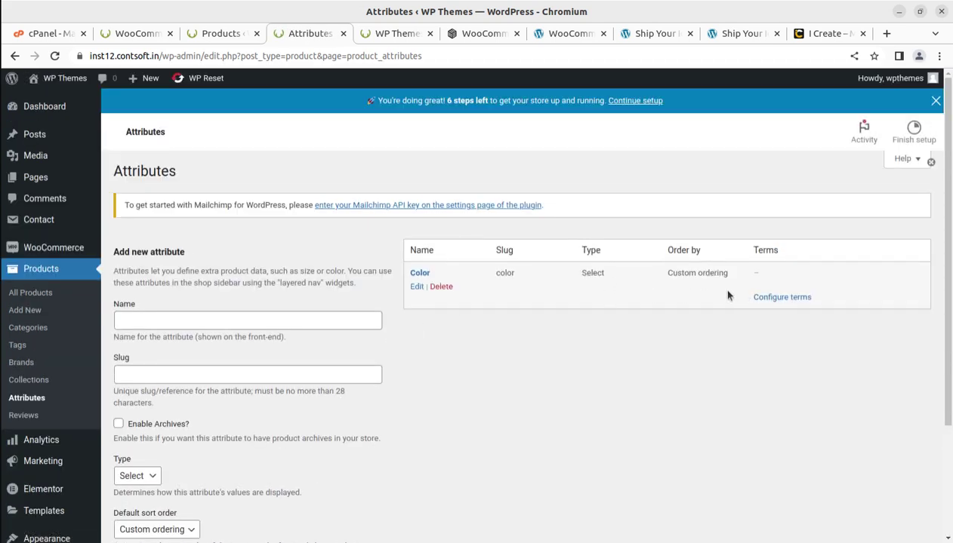
# Step: Add the Color terms Blue and Black, then return to the Attributes list
pyautogui.click(762, 297)
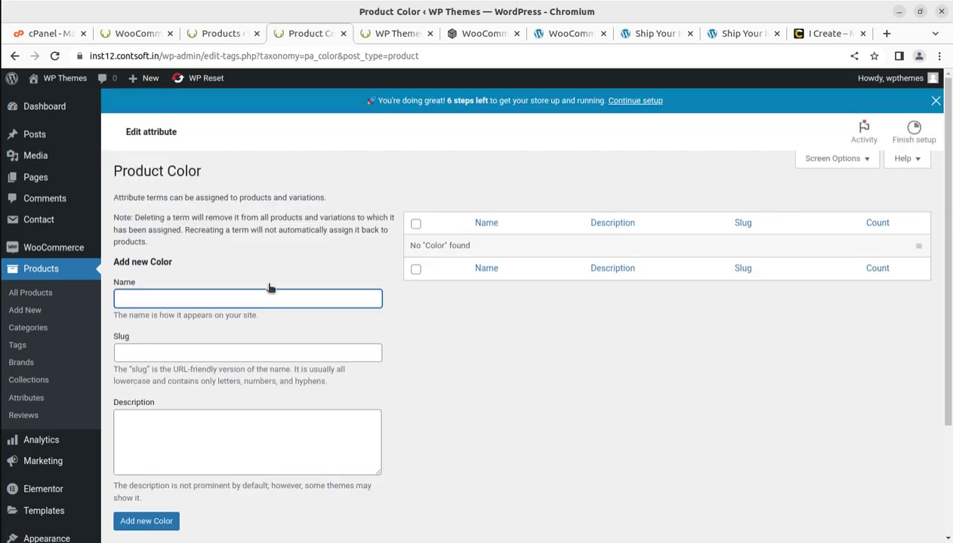
pyautogui.click(144, 520)
pyautogui.click(127, 343)
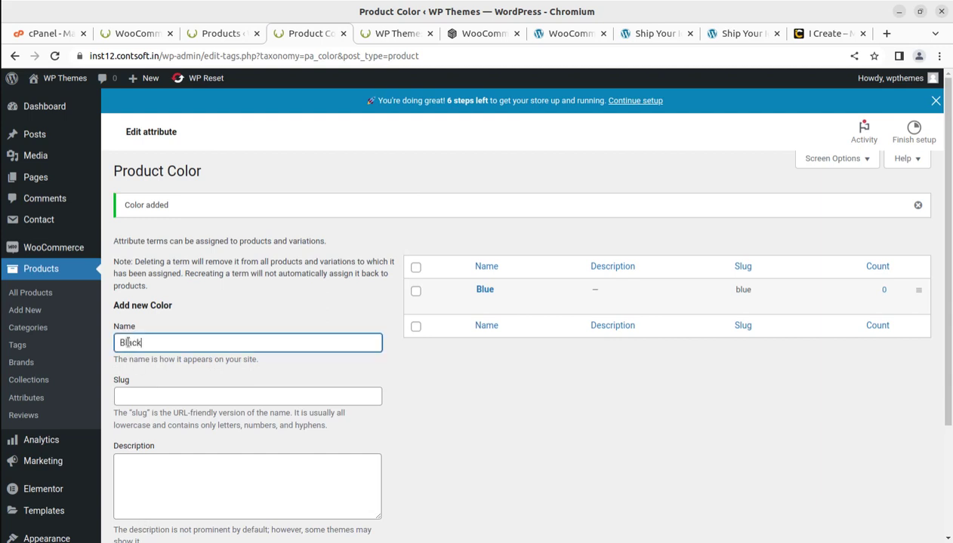
pyautogui.scroll(-2, 211, 431)
pyautogui.click(142, 470)
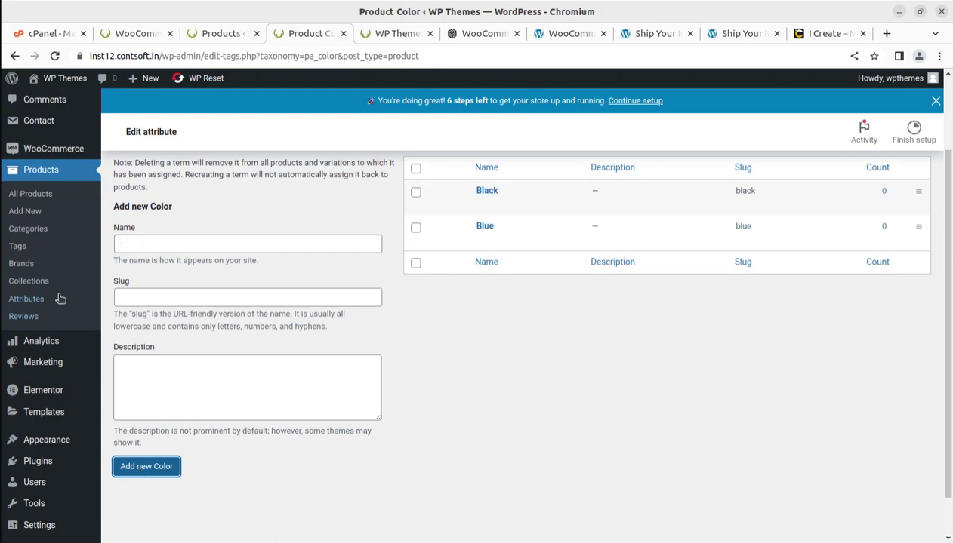
pyautogui.click(28, 301)
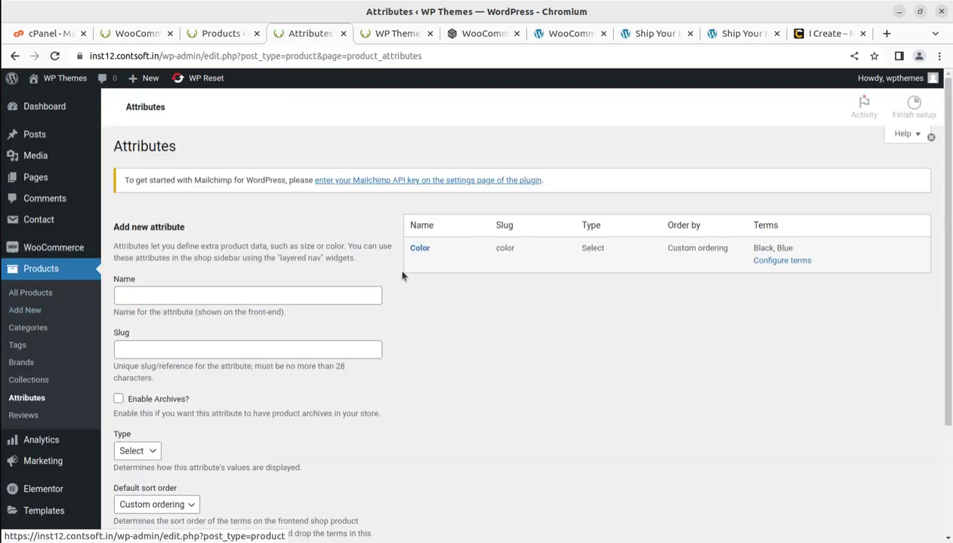
# Step: Add a global product attribute named Size
pyautogui.click(156, 319)
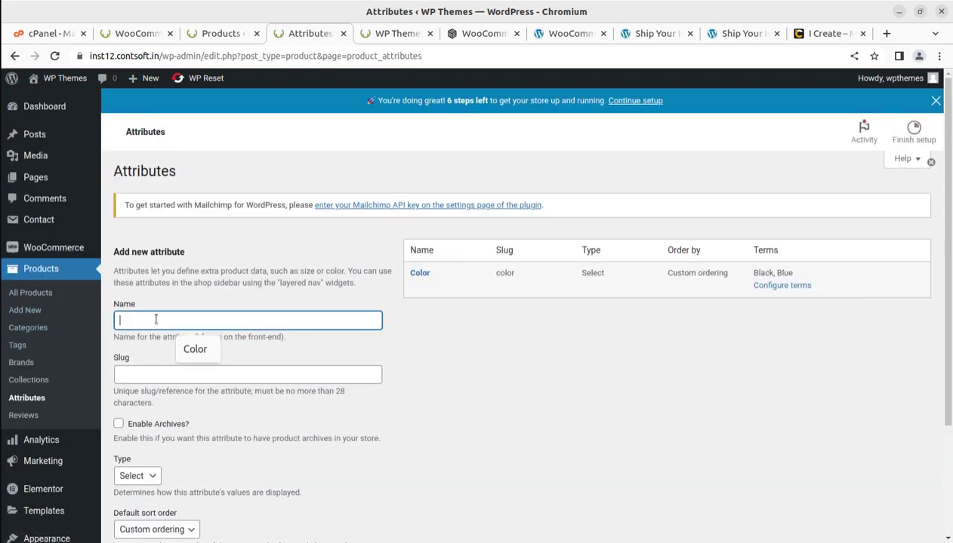
pyautogui.write('Z')
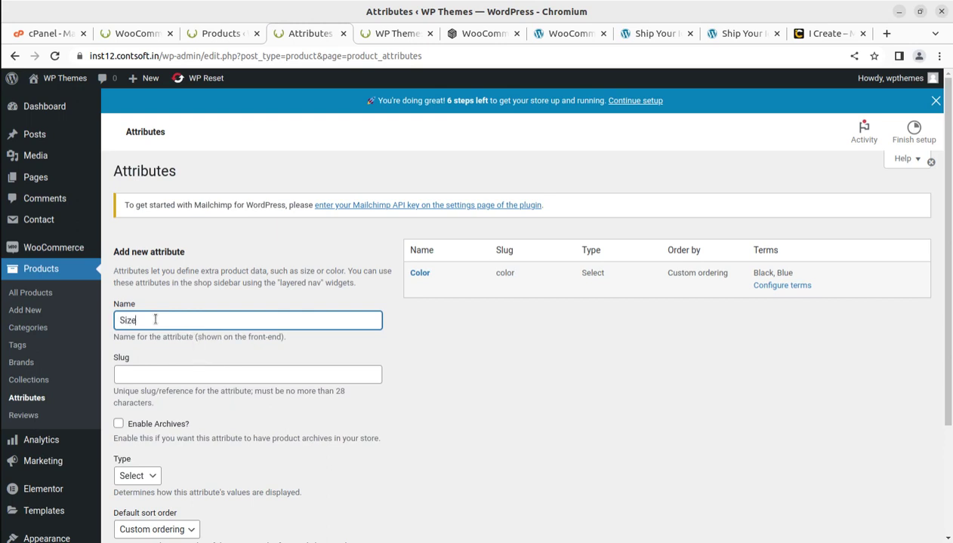
pyautogui.scroll(-3, 157, 353)
pyautogui.click(143, 496)
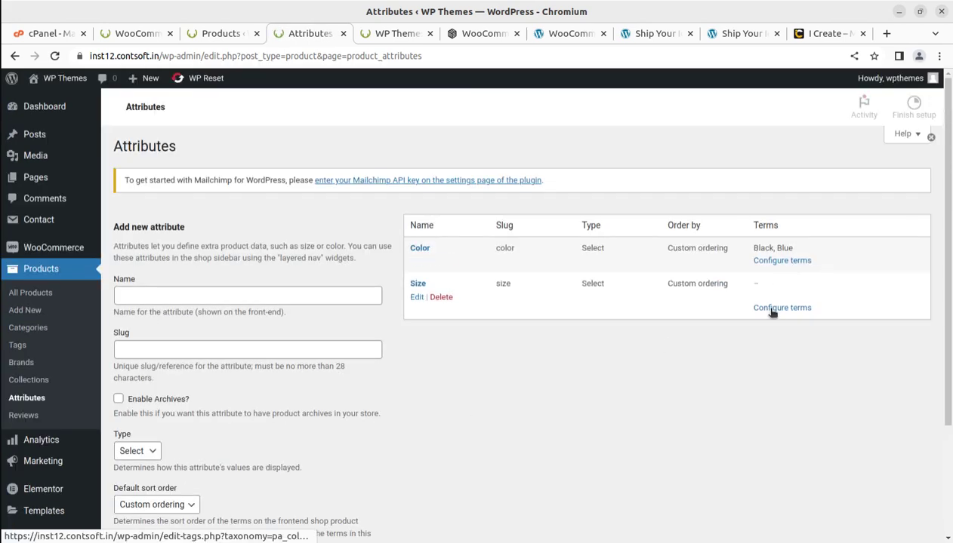
# Step: Add the Size terms Small, Medium and Large
pyautogui.click(771, 312)
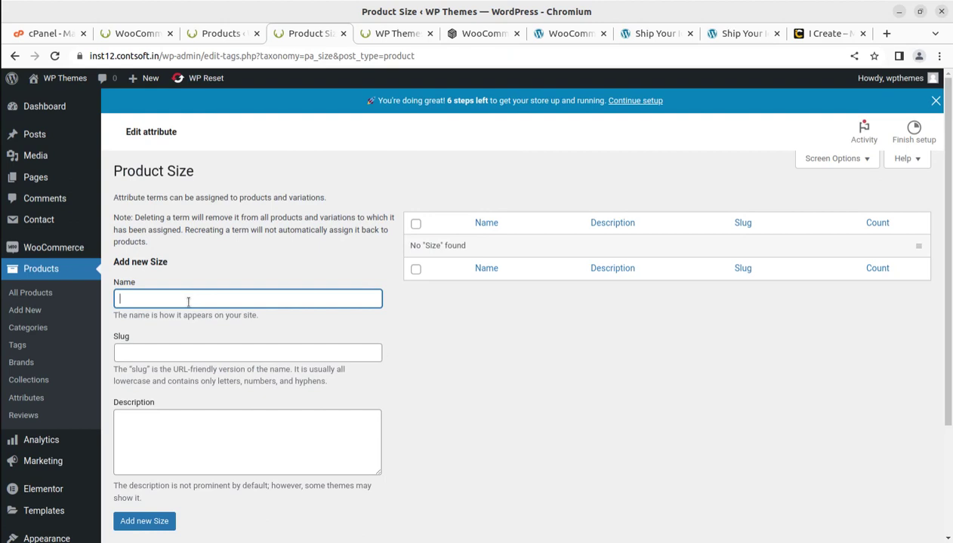
pyautogui.click(147, 524)
pyautogui.click(128, 342)
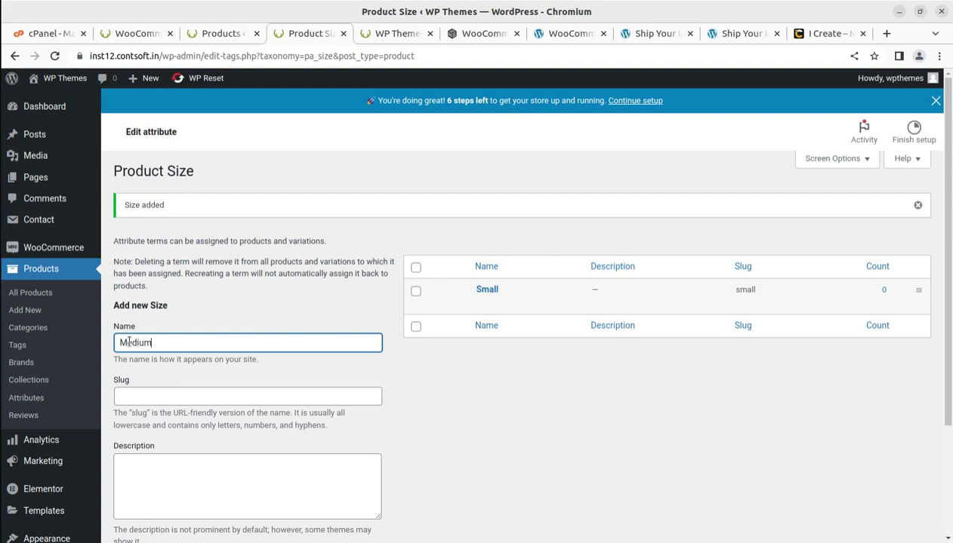
pyautogui.scroll(-2, 130, 373)
pyautogui.click(140, 466)
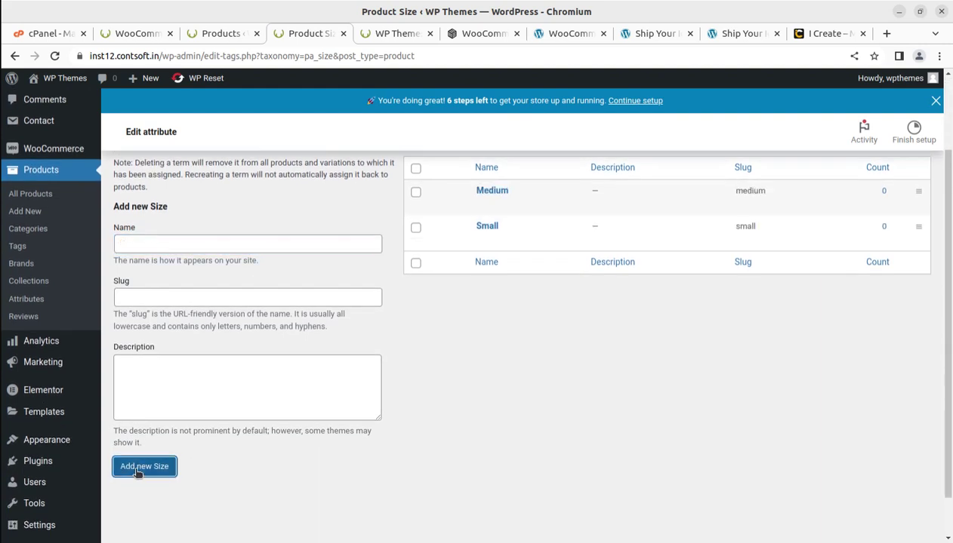
pyautogui.click(147, 248)
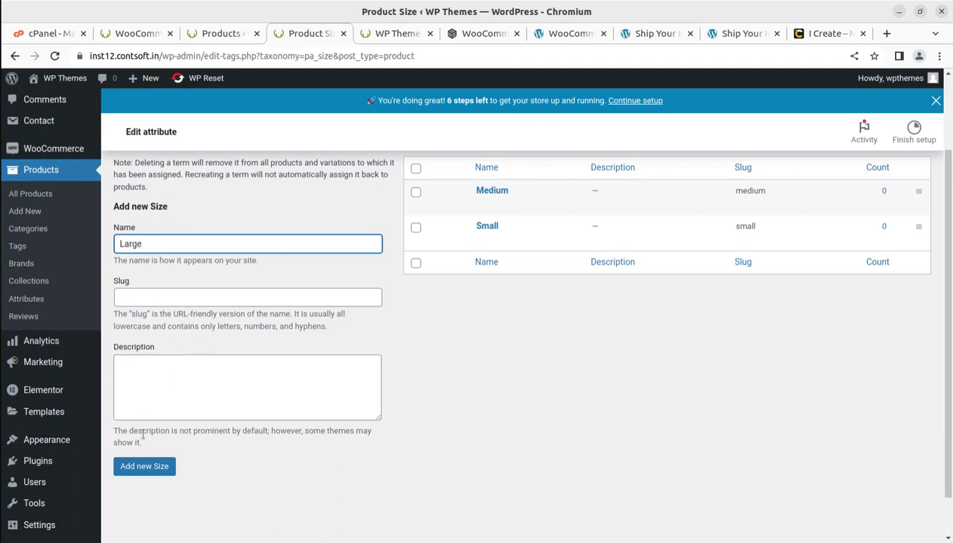
pyautogui.click(140, 466)
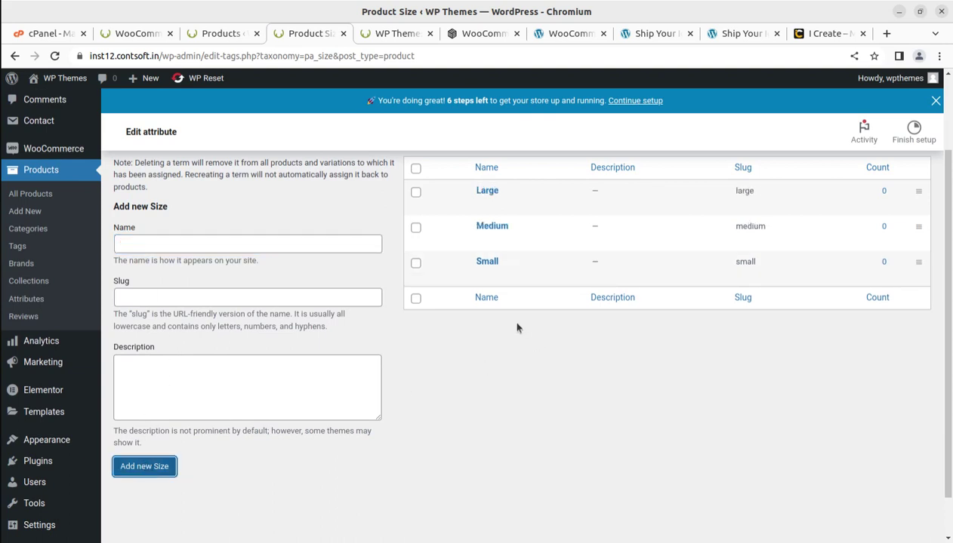
pyautogui.scroll(2, 325, 347)
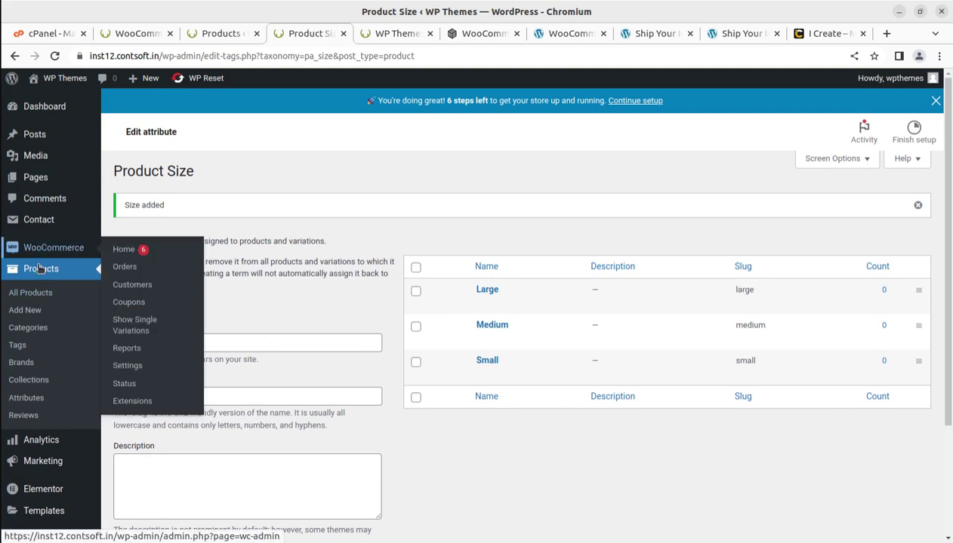
# Step: Open Hovis Farmhouse Soft White Bread for editing from All Products
pyautogui.click(31, 295)
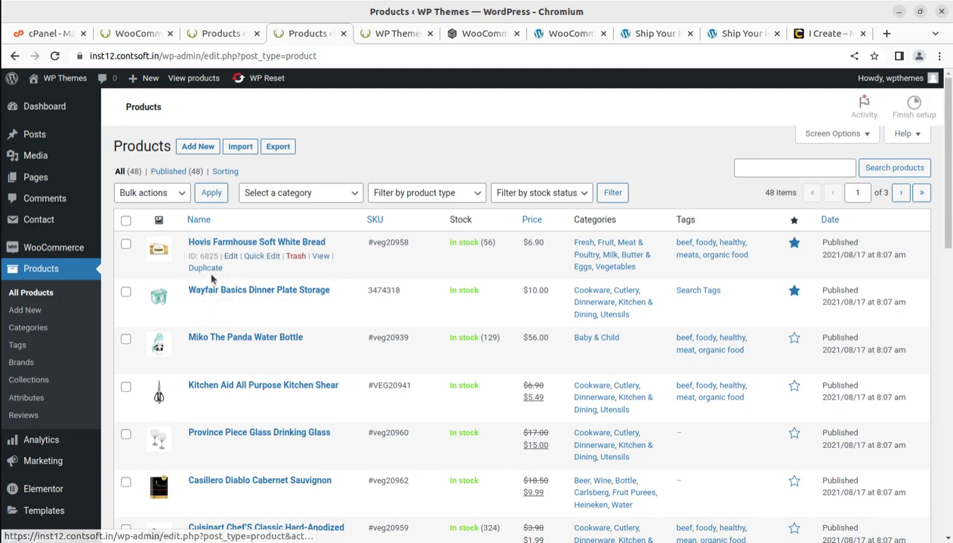
pyautogui.click(230, 281)
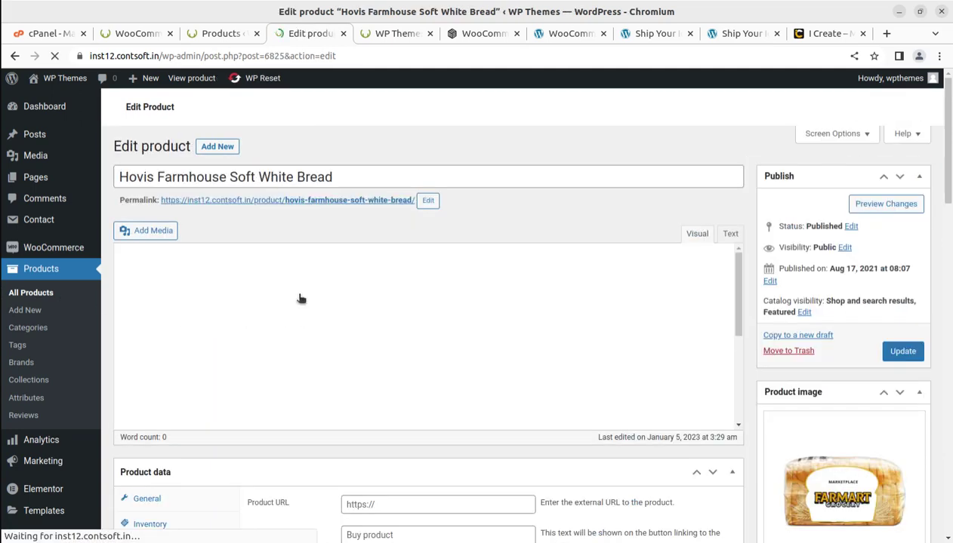
pyautogui.scroll(-1, 415, 313)
pyautogui.scroll(-5, 417, 312)
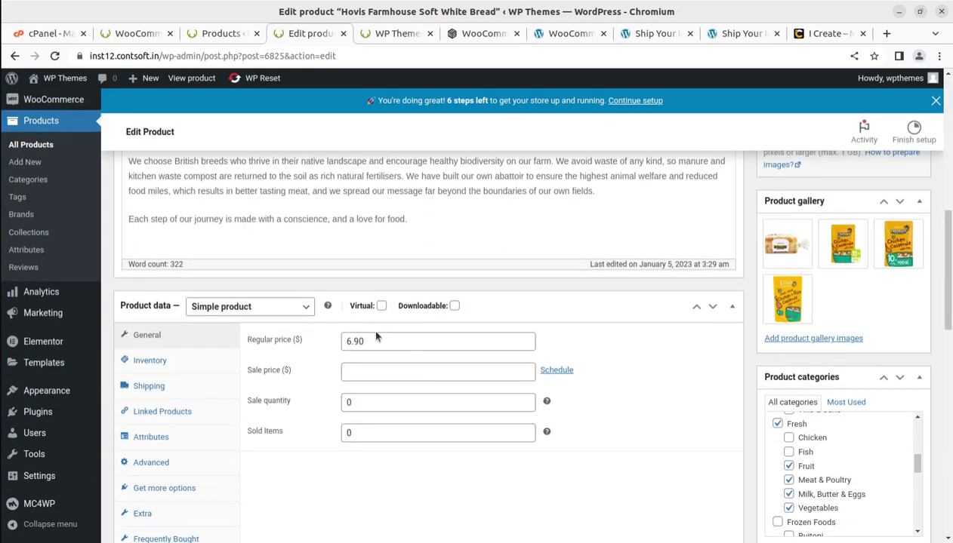
# Step: Change the product type to Variable product and view its Variations section
pyautogui.click(262, 306)
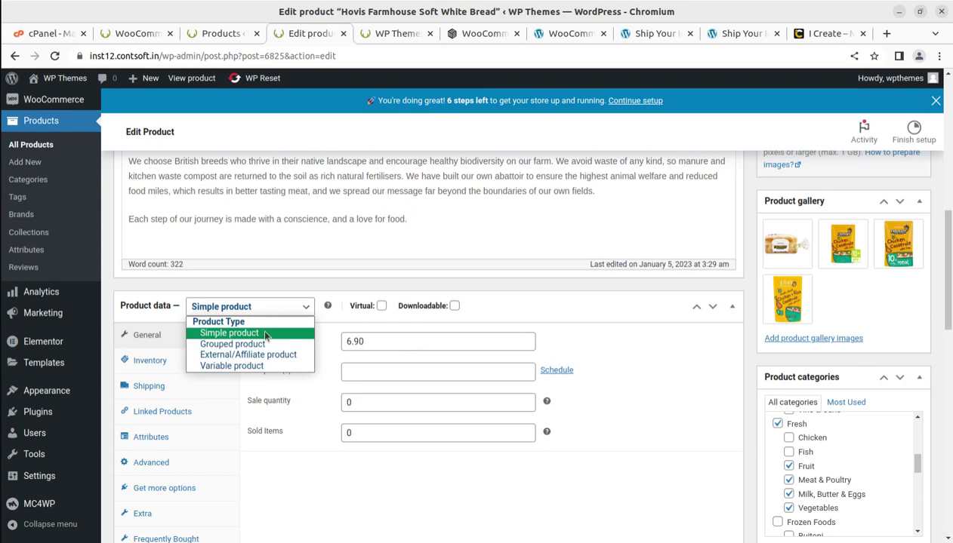
pyautogui.click(250, 367)
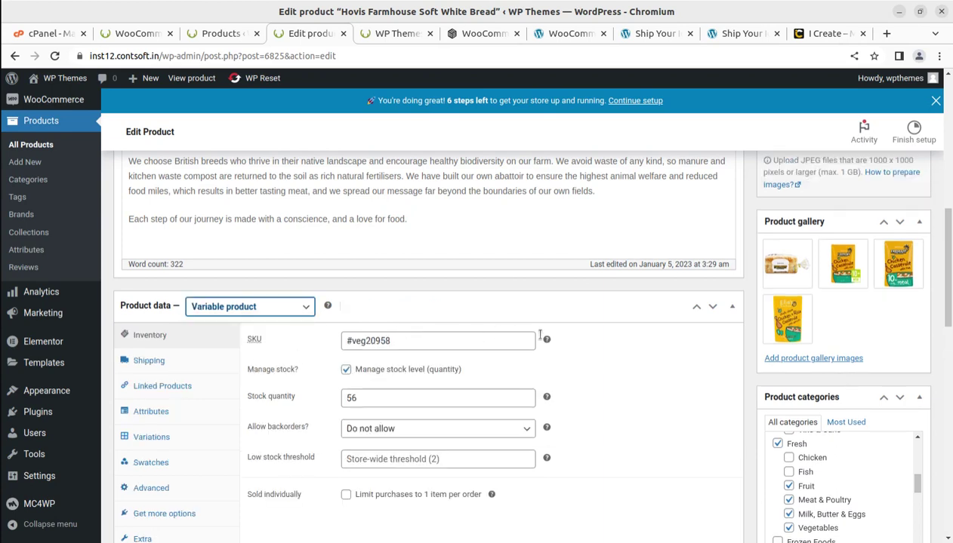
pyautogui.scroll(-1, 644, 361)
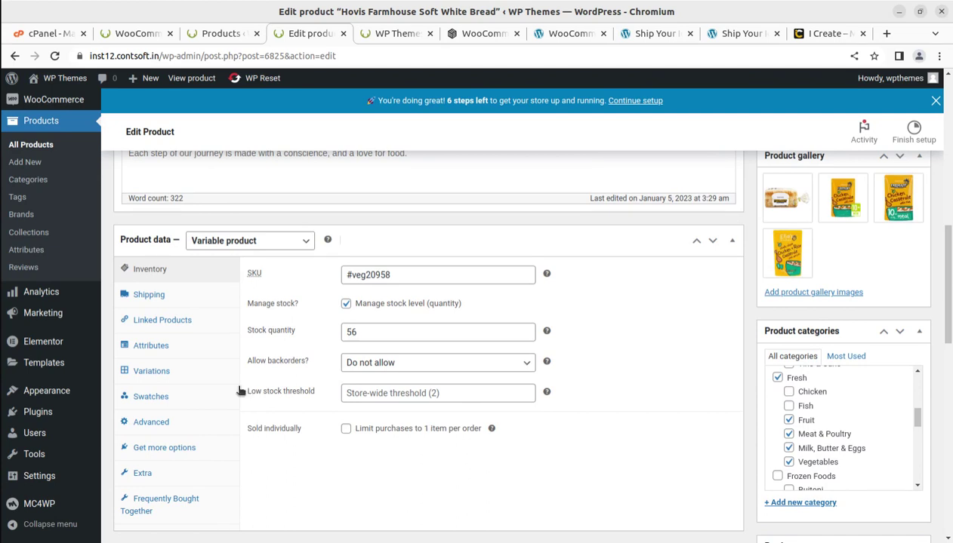
pyautogui.click(152, 371)
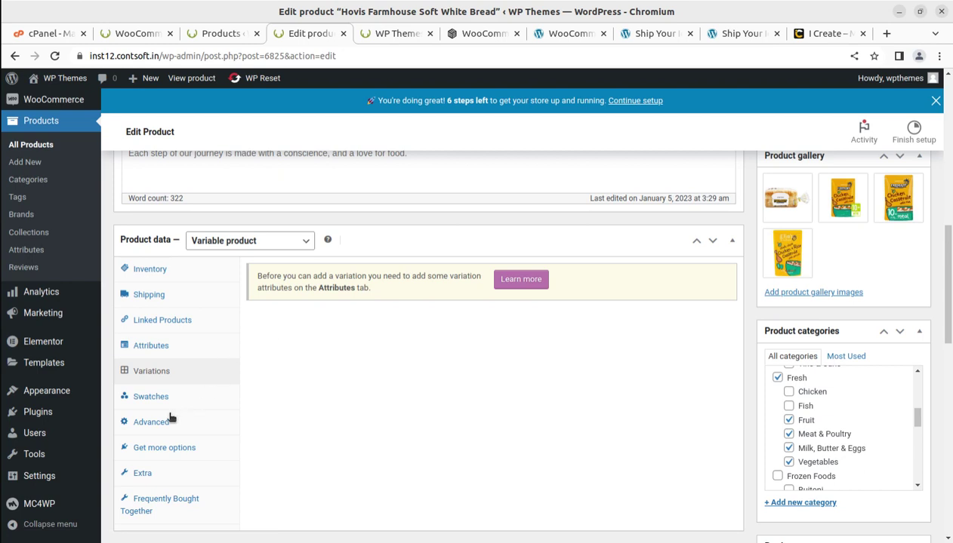
# Step: Add the global Color attribute with Blue and Black to the product and save attributes
pyautogui.click(151, 348)
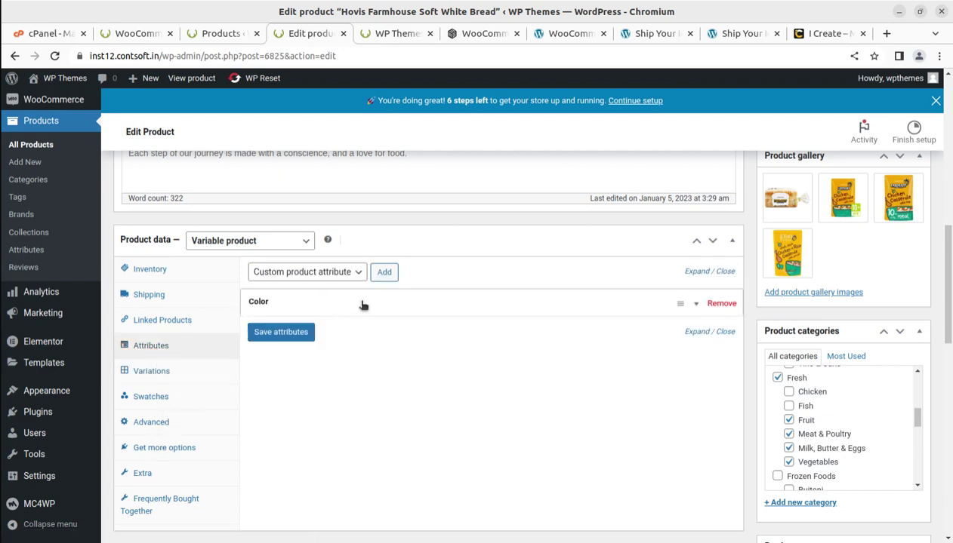
pyautogui.click(357, 274)
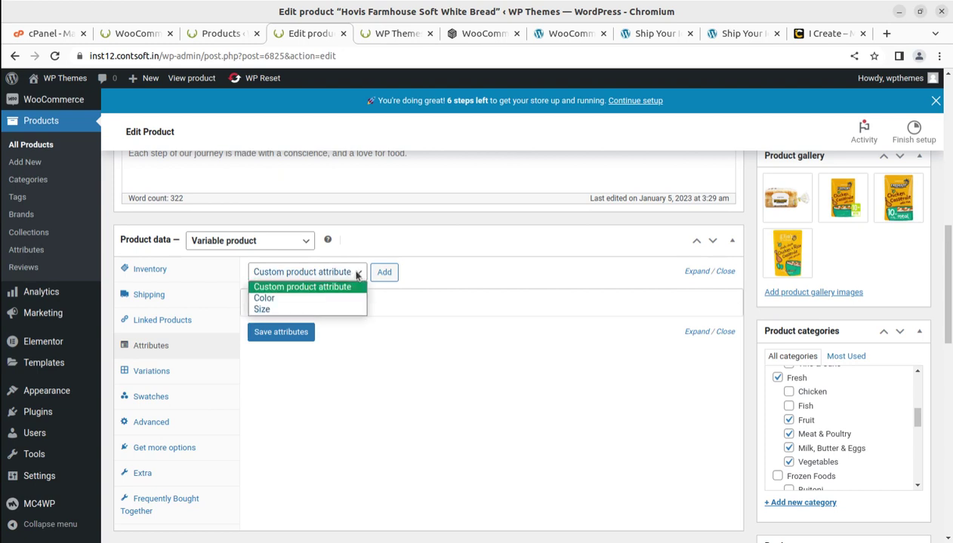
pyautogui.click(311, 298)
pyautogui.click(384, 273)
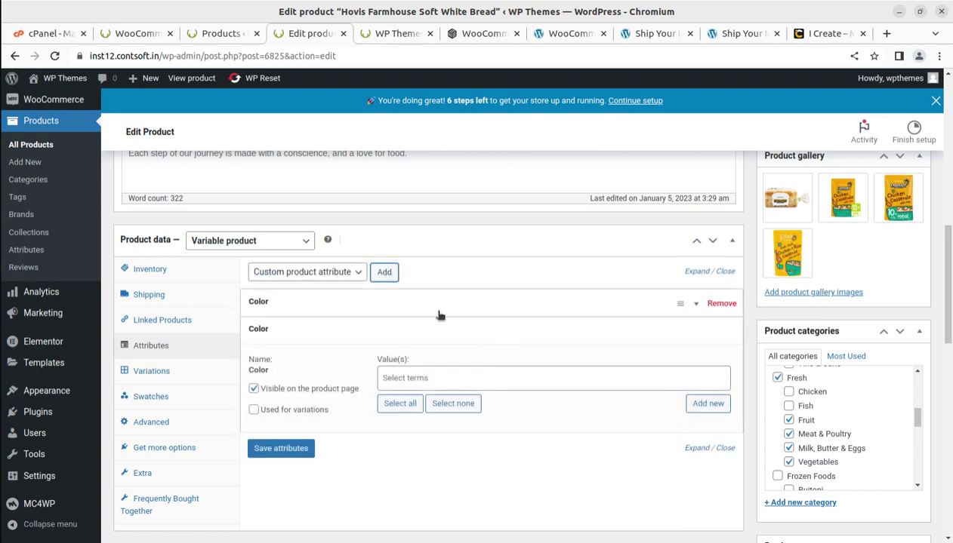
pyautogui.click(394, 377)
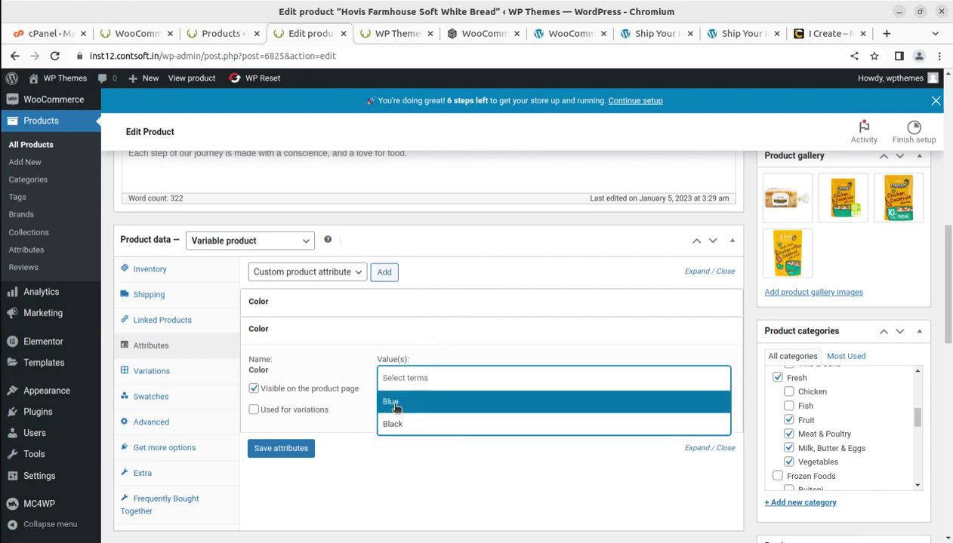
pyautogui.click(396, 407)
pyautogui.click(400, 404)
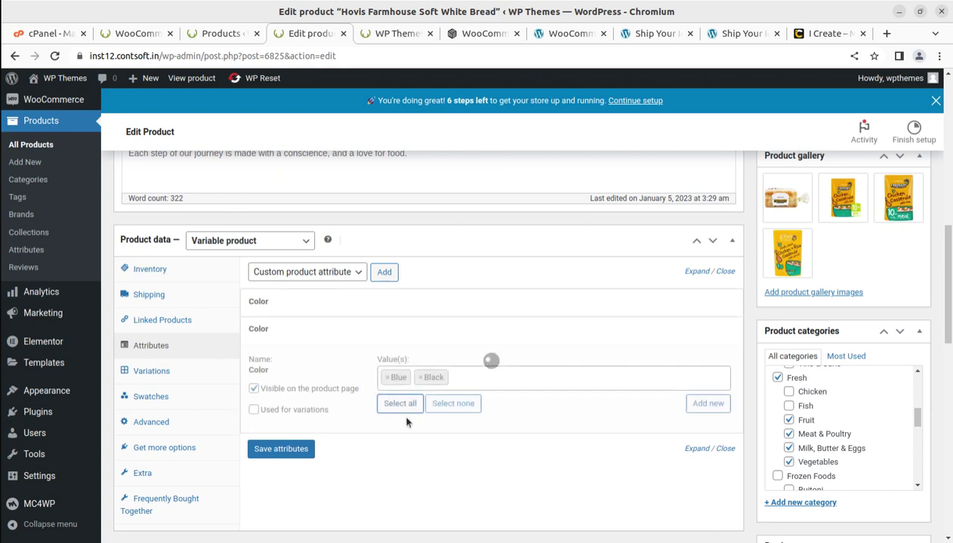
pyautogui.click(281, 451)
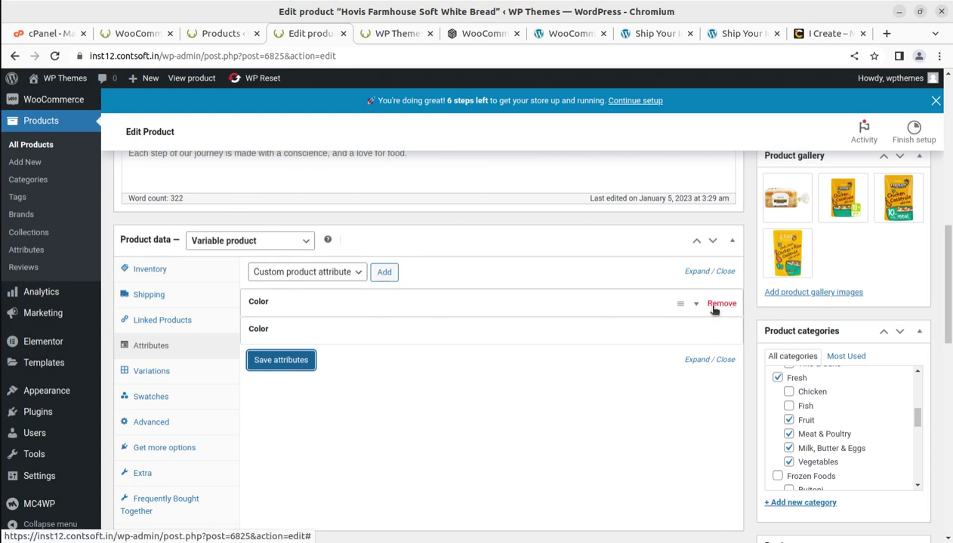
# Step: Remove the duplicate Color attribute, tick Used for variations on the remaining one, and save
pyautogui.click(717, 304)
pyautogui.click(581, 132)
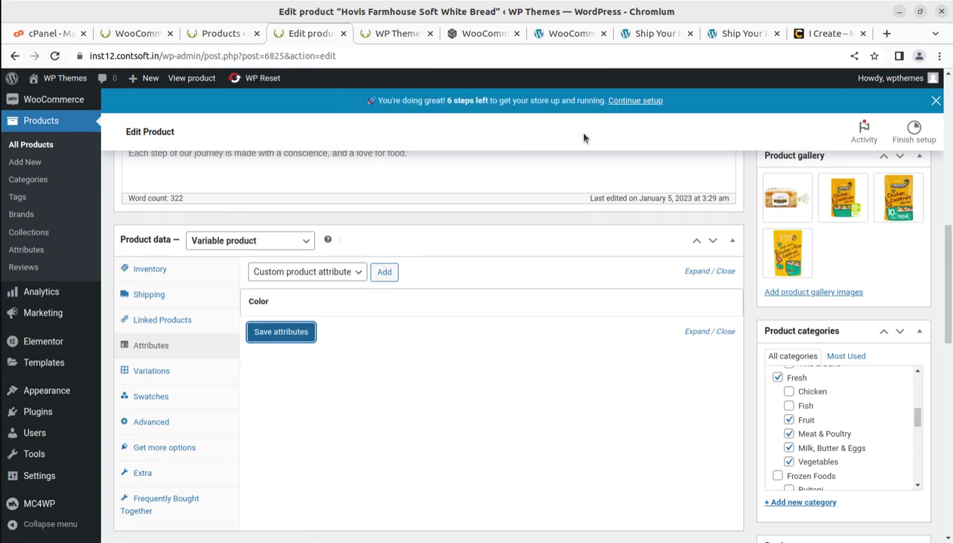
pyautogui.click(695, 307)
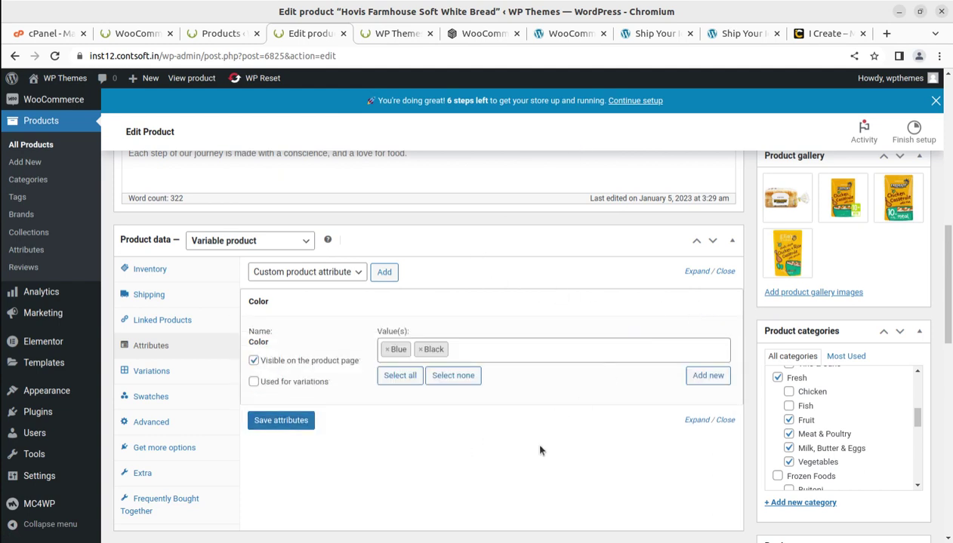
pyautogui.click(253, 382)
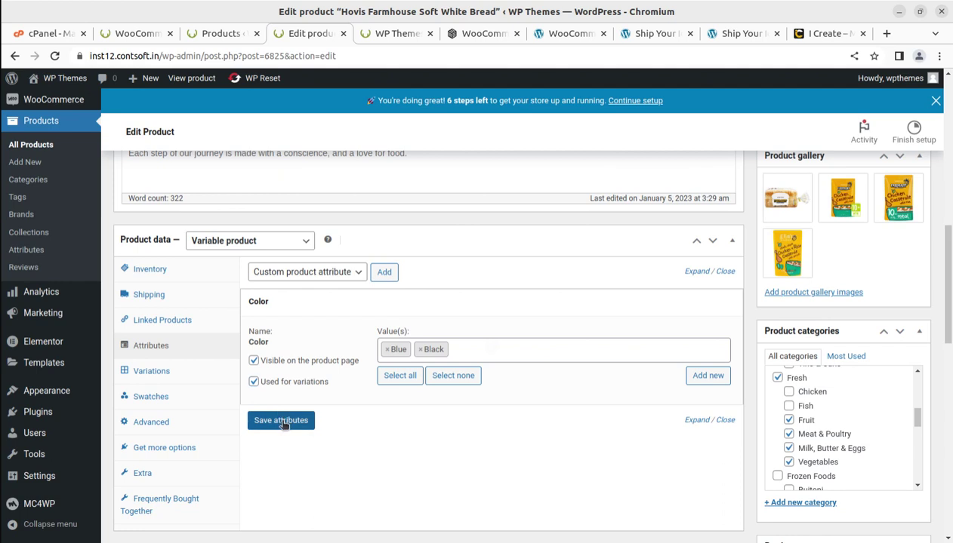
pyautogui.click(281, 422)
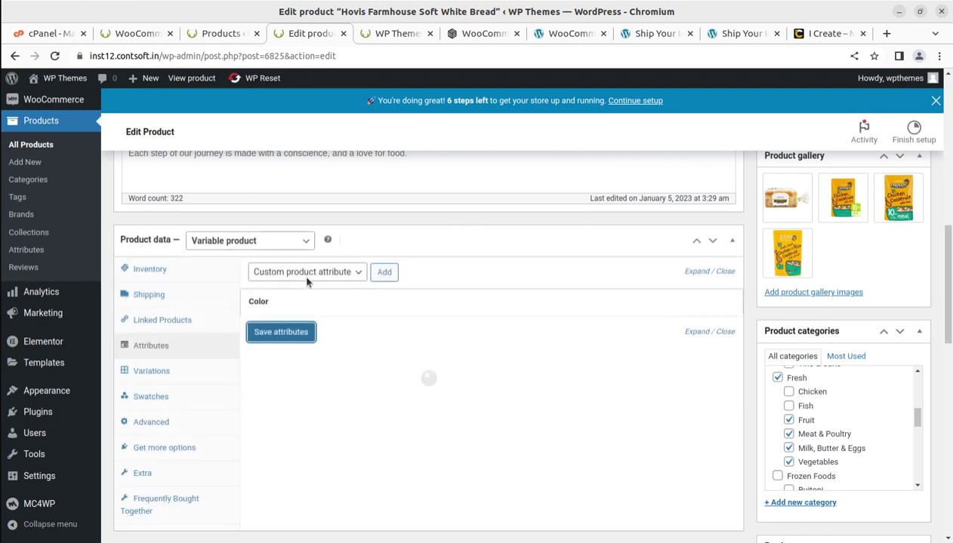
# Step: Add the Size attribute with Small, Medium and Large, used for variations, and save the attributes
pyautogui.click(330, 273)
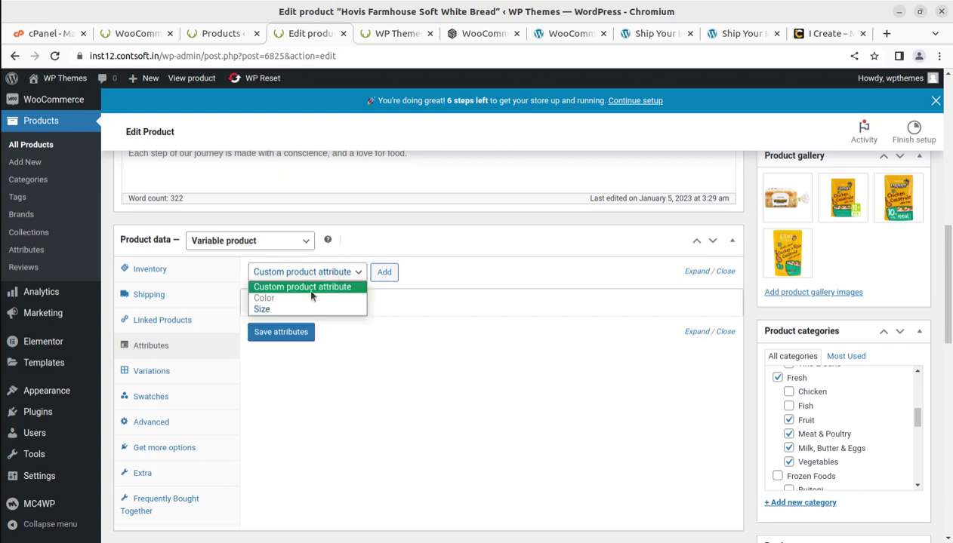
pyautogui.click(292, 311)
pyautogui.click(381, 273)
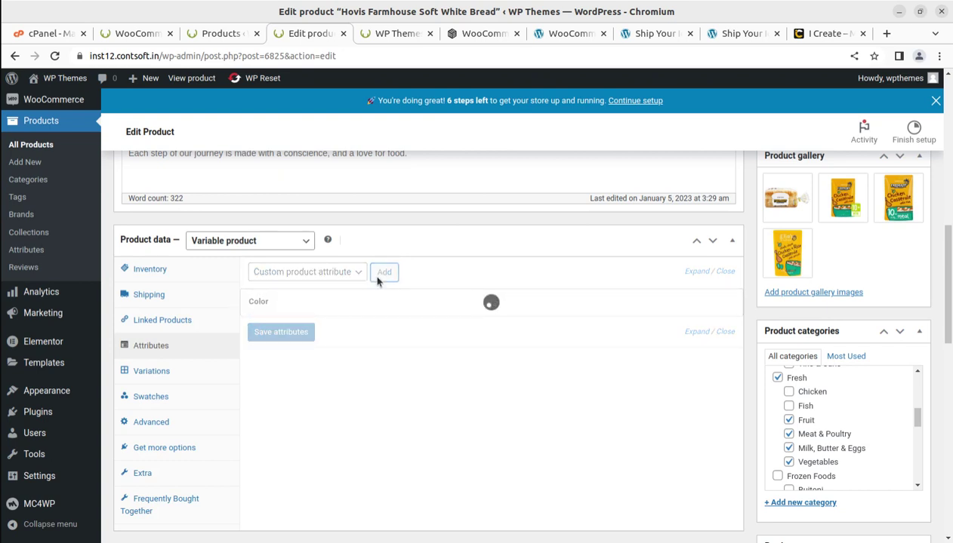
pyautogui.click(254, 410)
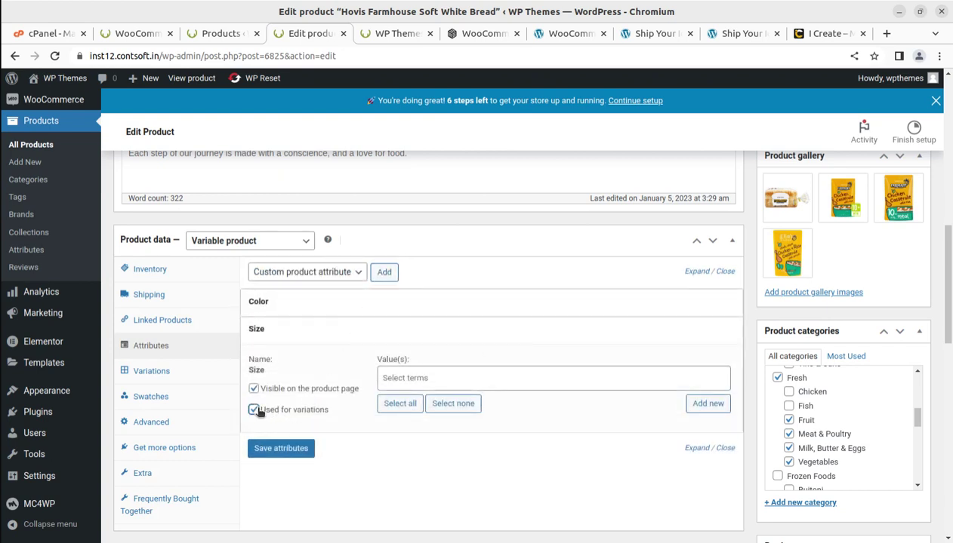
pyautogui.click(398, 403)
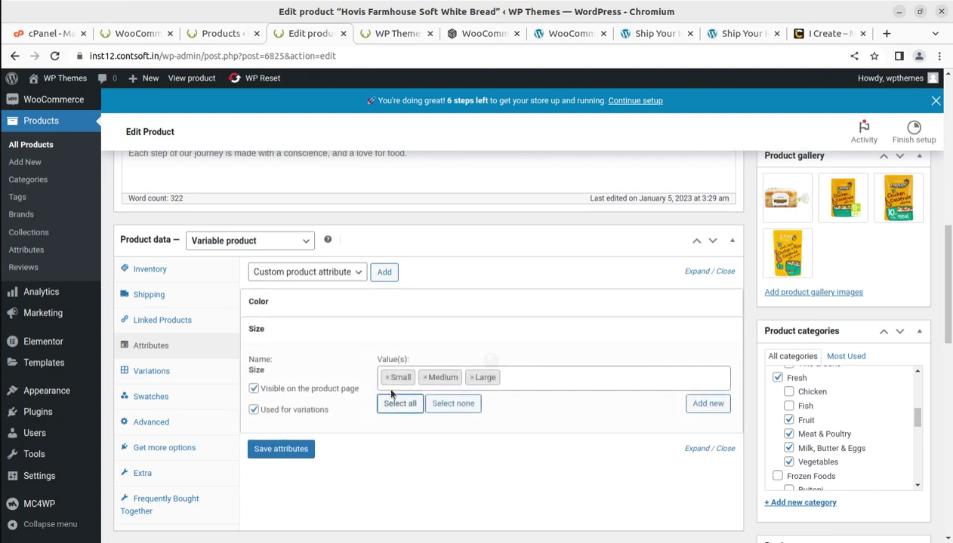
pyautogui.click(281, 451)
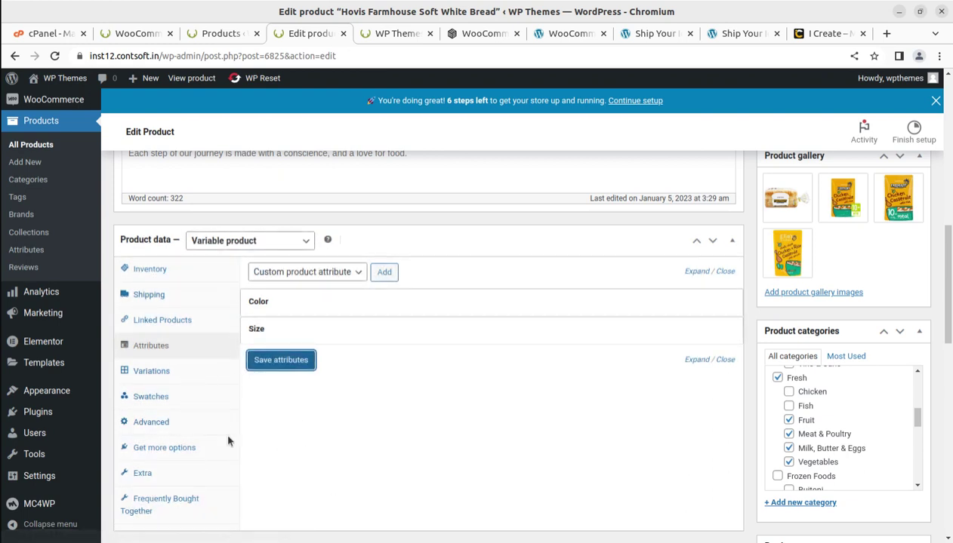
pyautogui.click(142, 402)
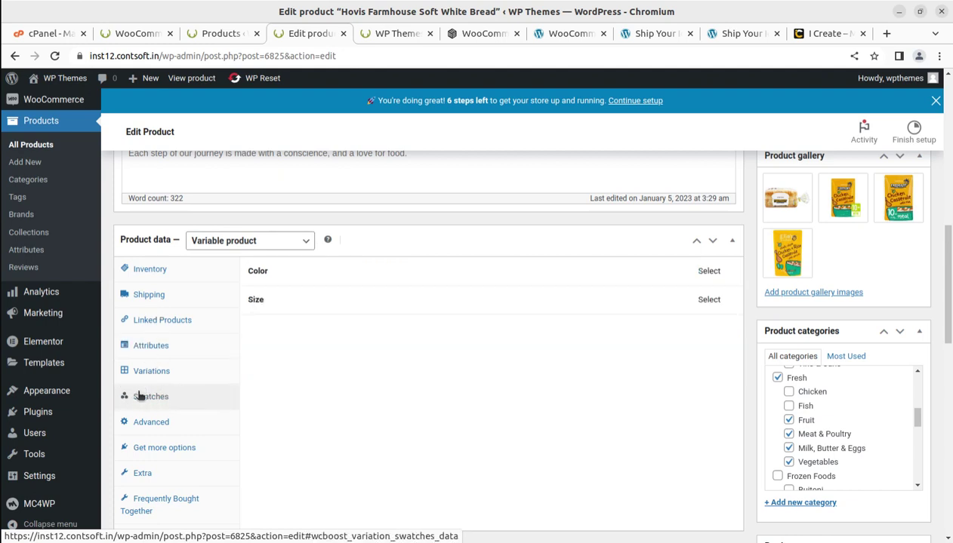
# Step: Set the Color swatches to type Color, shape Square and Default size
pyautogui.click(348, 282)
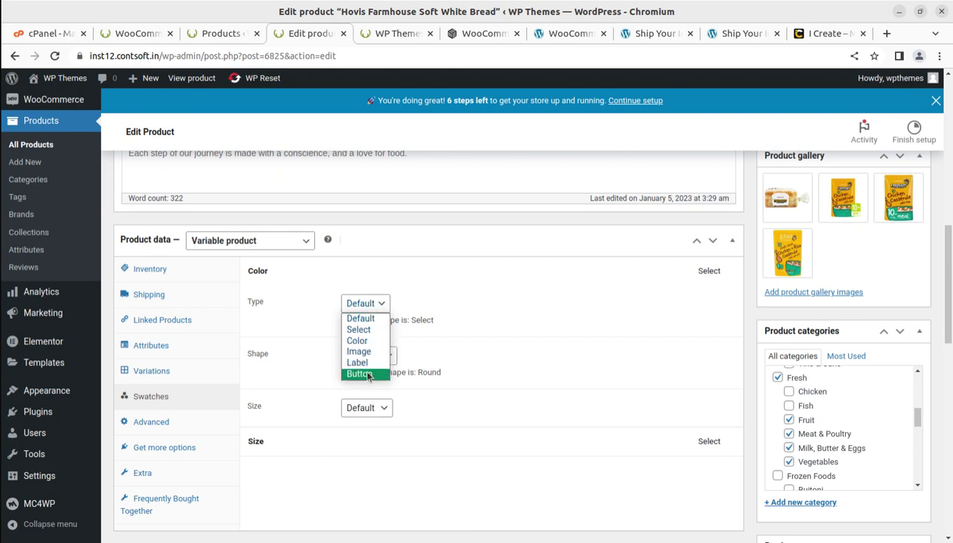
pyautogui.click(362, 341)
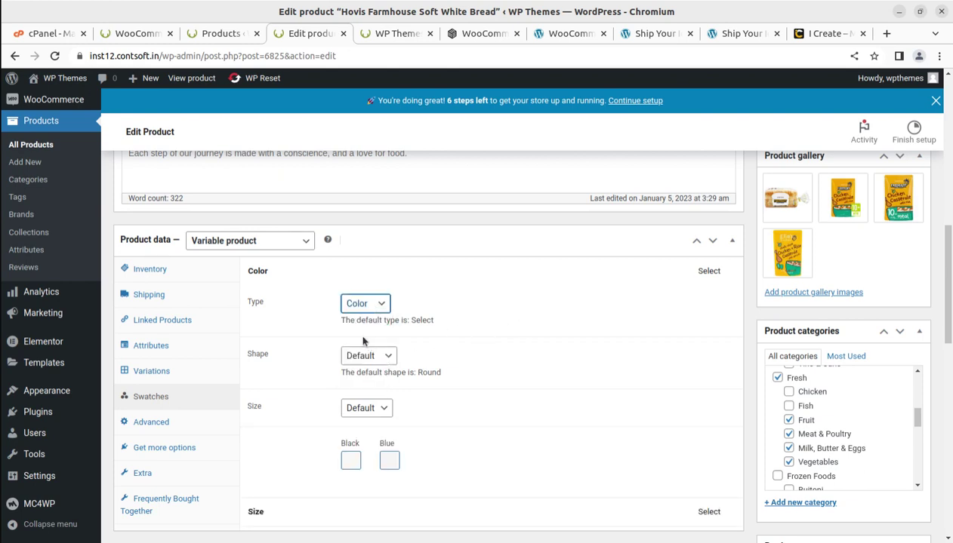
pyautogui.click(362, 357)
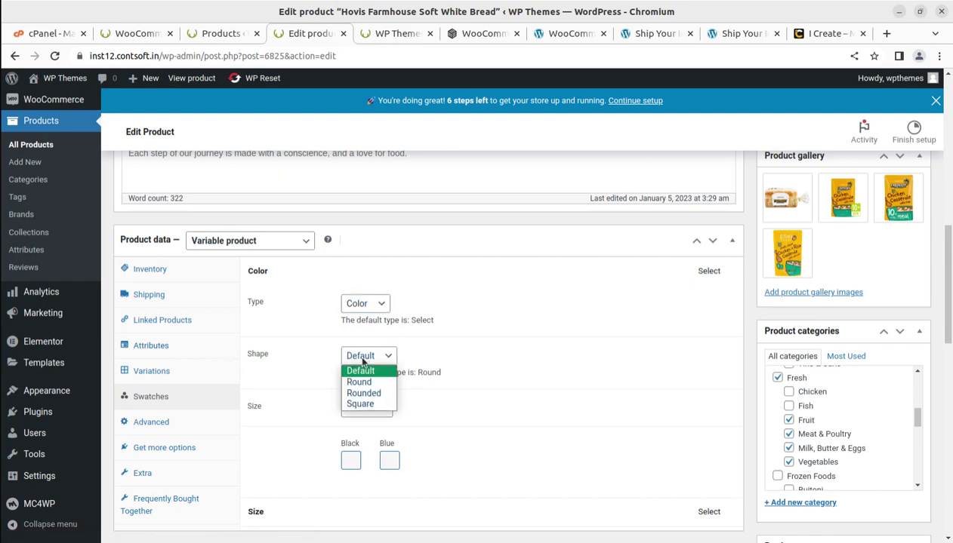
pyautogui.click(368, 405)
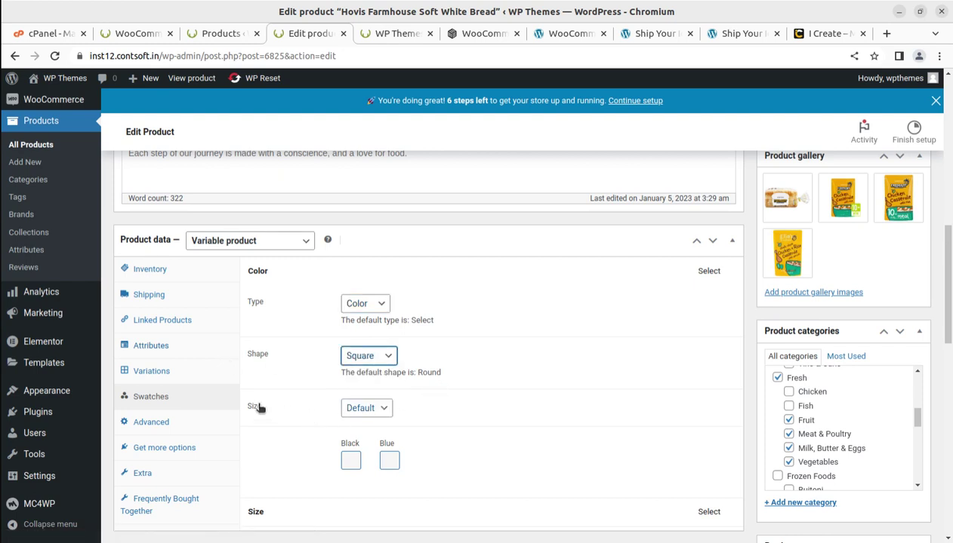
pyautogui.click(375, 409)
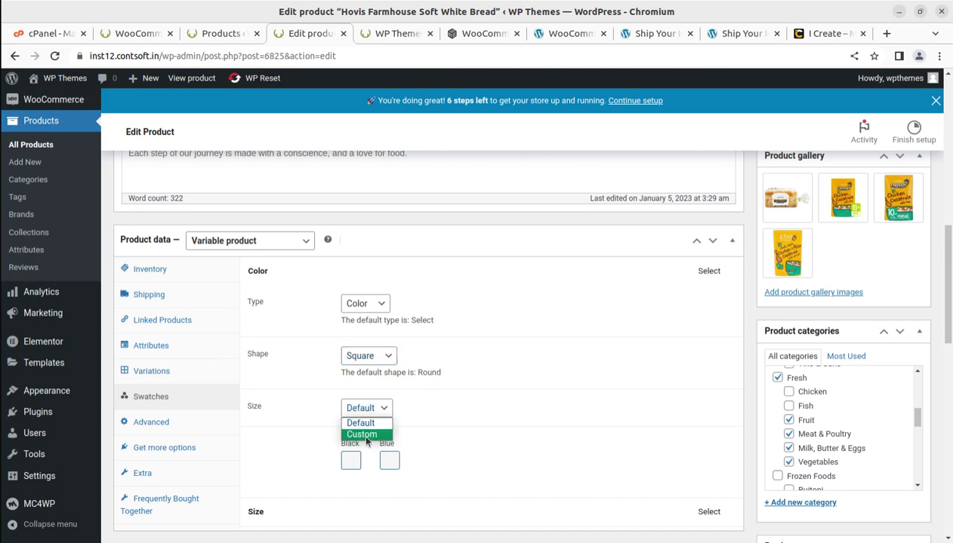
pyautogui.click(367, 435)
pyautogui.click(377, 411)
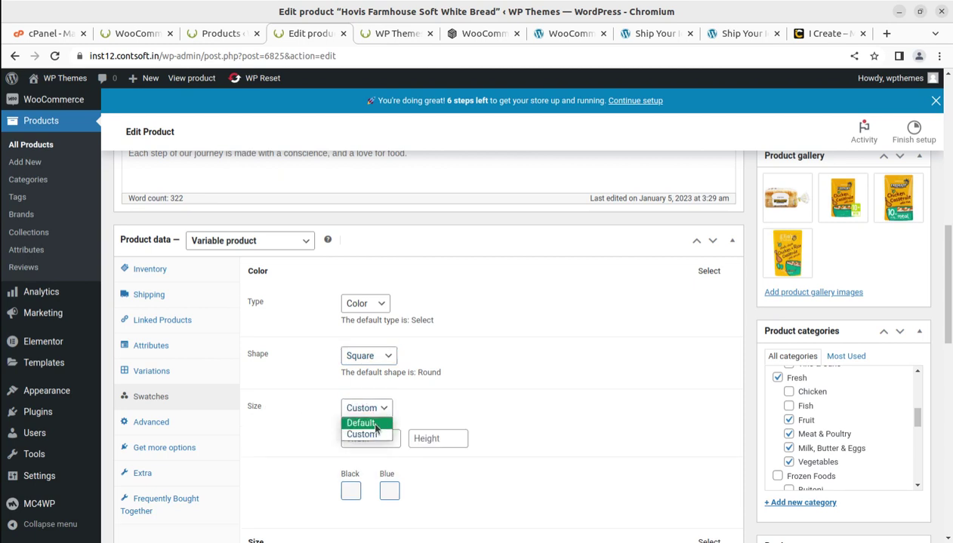
pyautogui.click(373, 423)
# Step: Give the Black swatch near-black #0f0f0f and the Blue swatch #1e73be
pyautogui.click(352, 461)
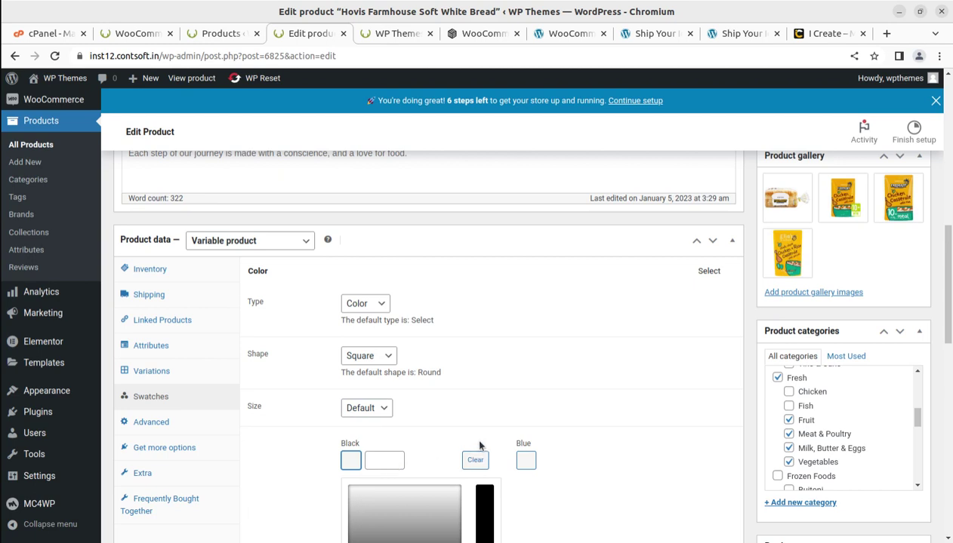
pyautogui.scroll(-1, 491, 468)
pyautogui.scroll(-1, 487, 490)
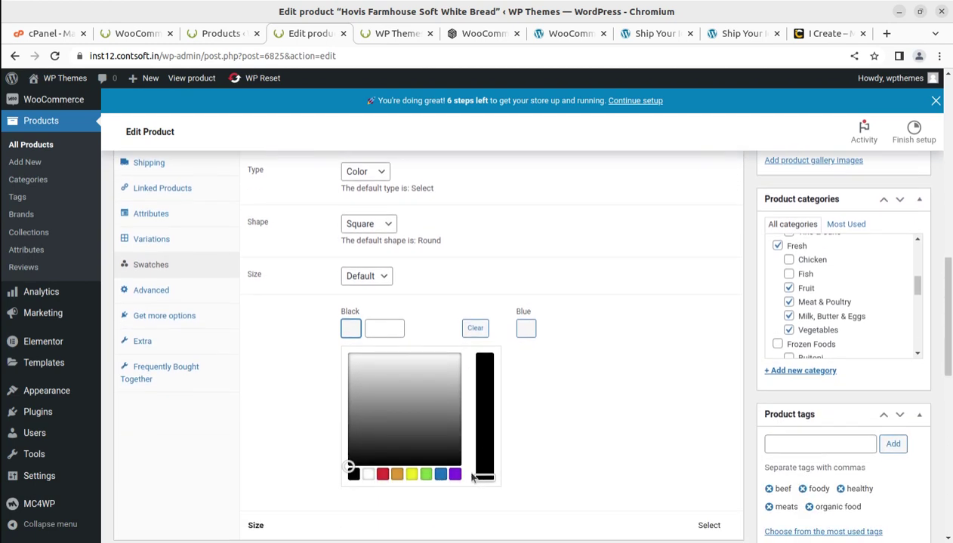
pyautogui.click(482, 476)
pyautogui.click(349, 460)
pyautogui.click(581, 355)
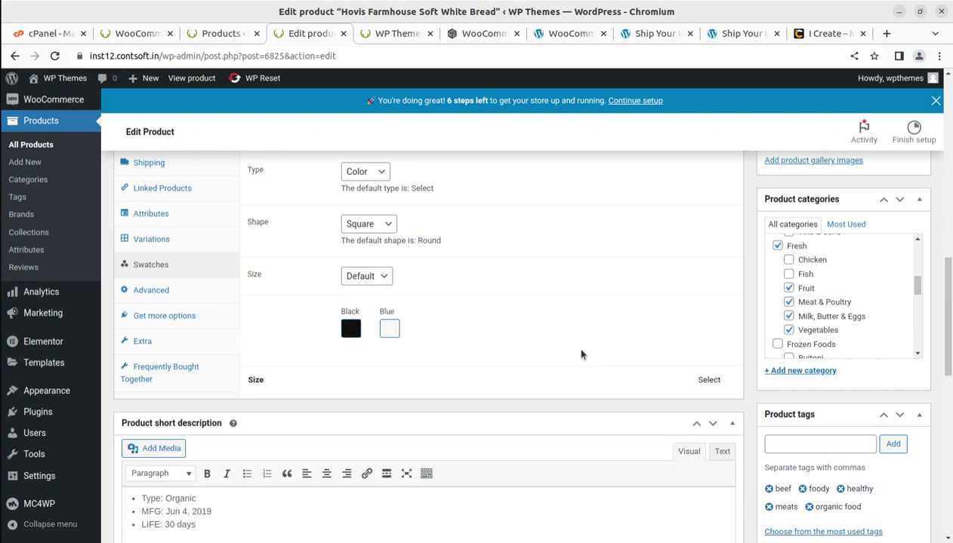
pyautogui.click(389, 329)
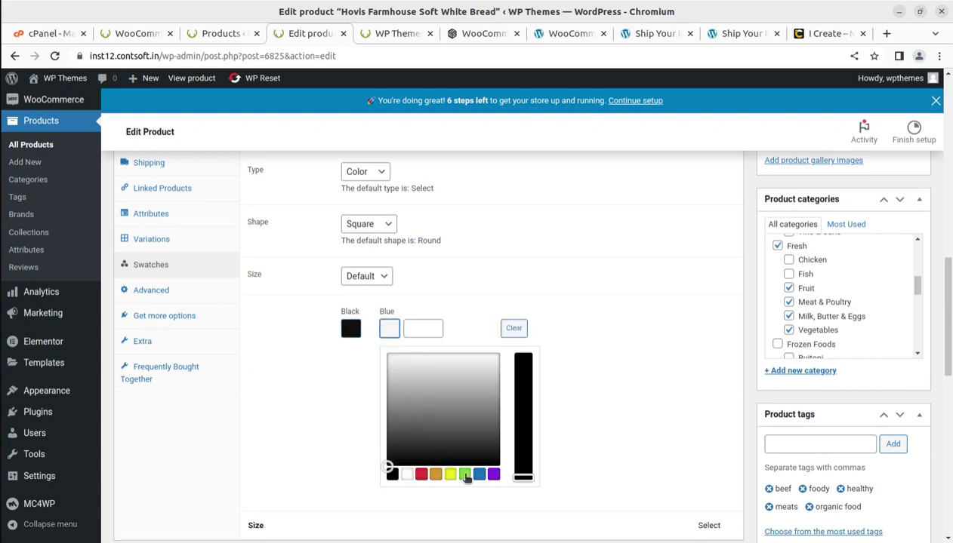
pyautogui.click(478, 474)
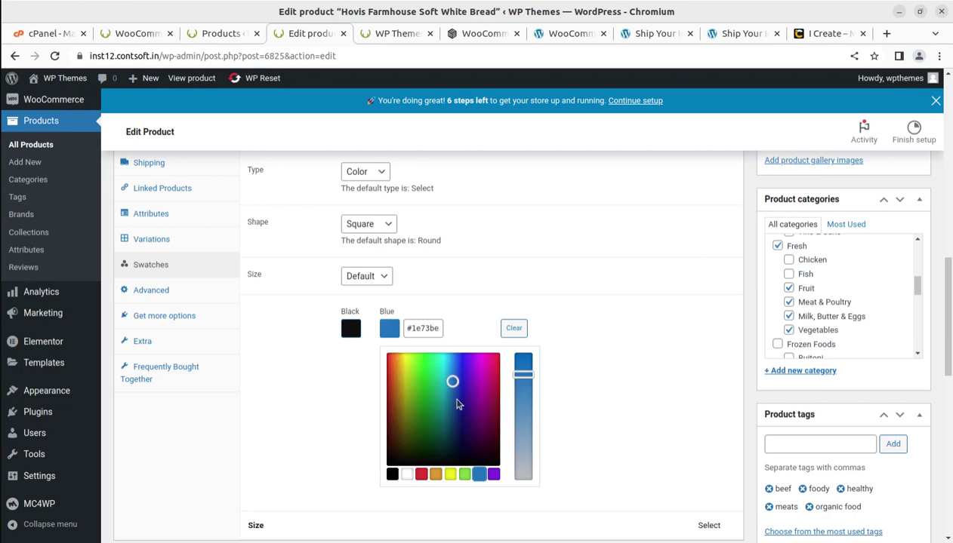
pyautogui.click(641, 400)
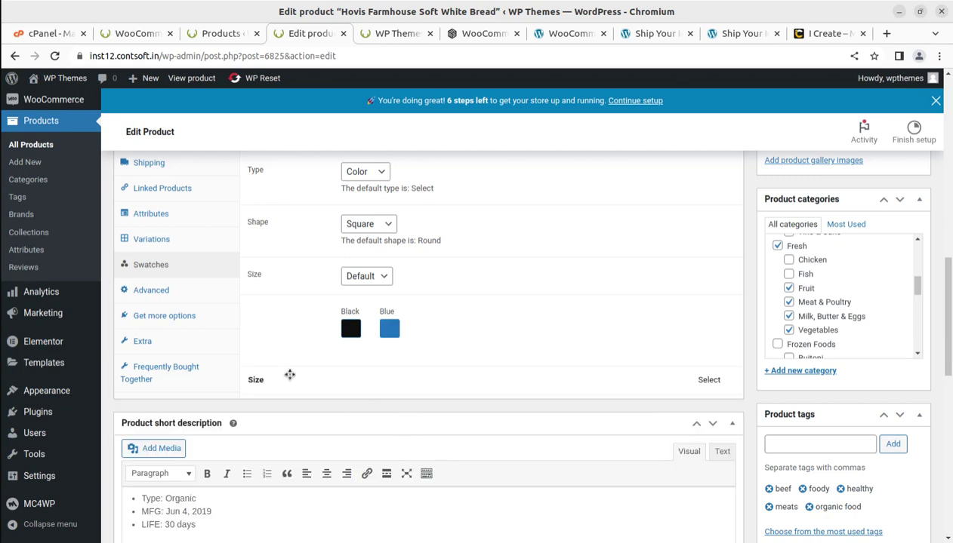
# Step: Update the Hovis Farmhouse Soft White Bread product to save its attributes and swatches
pyautogui.scroll(-2, 465, 378)
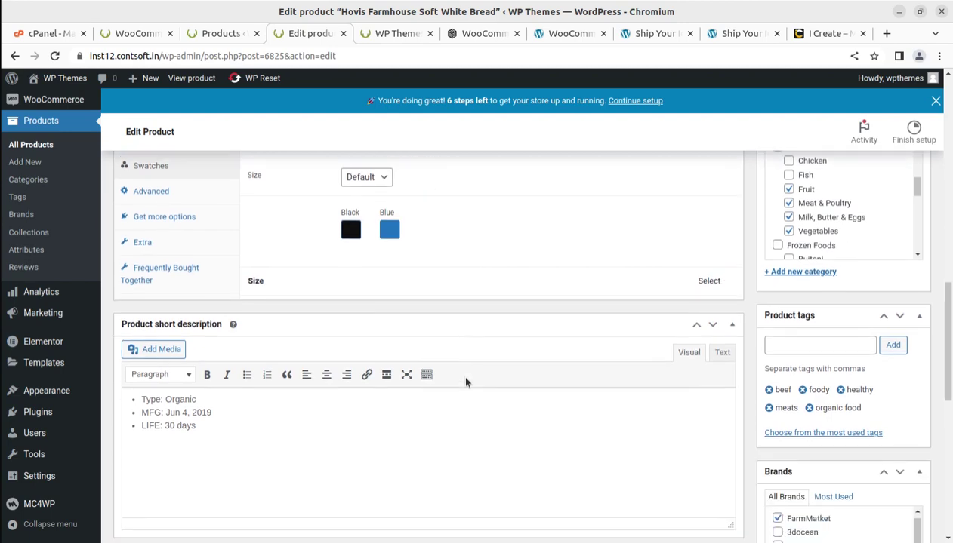
pyautogui.scroll(-5, 465, 382)
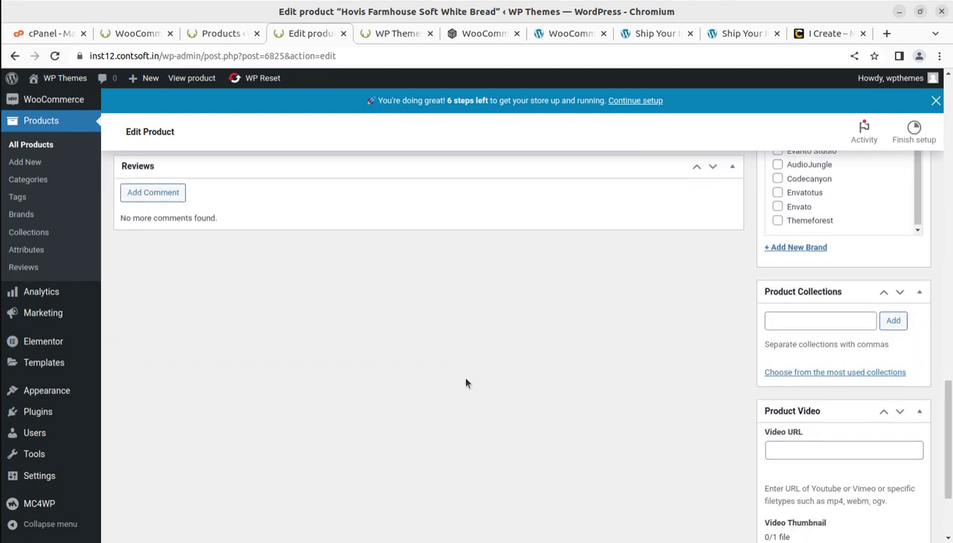
pyautogui.scroll(10, 465, 383)
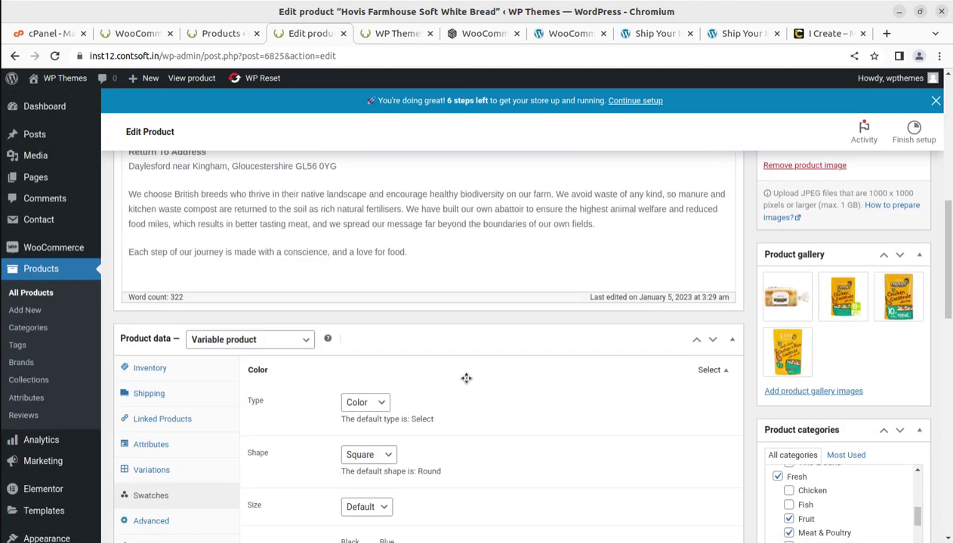
pyautogui.scroll(5, 466, 380)
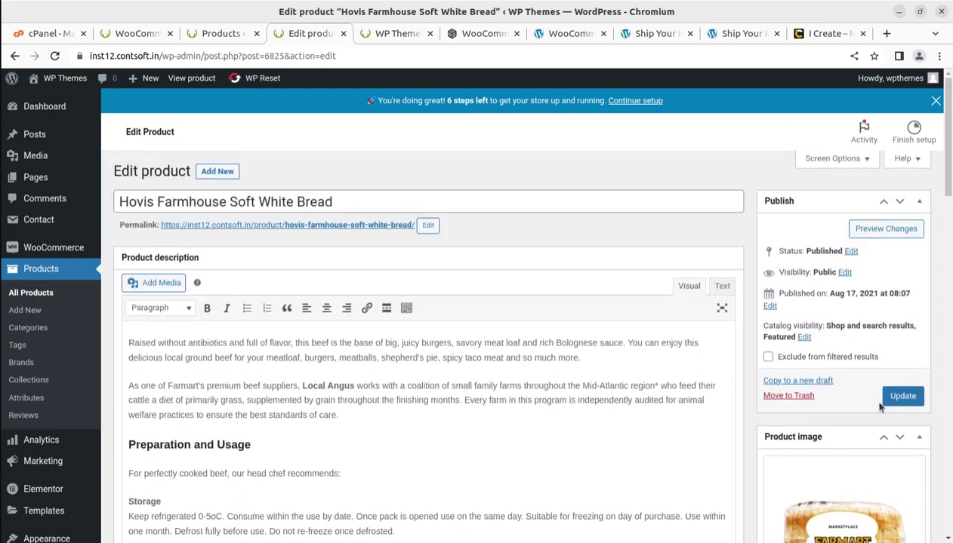
pyautogui.click(889, 400)
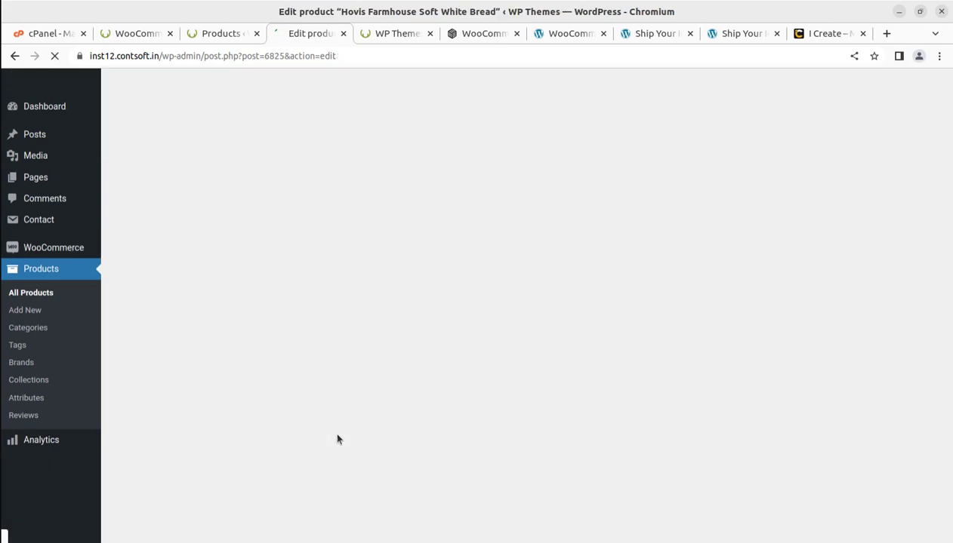
pyautogui.scroll(-2, 285, 423)
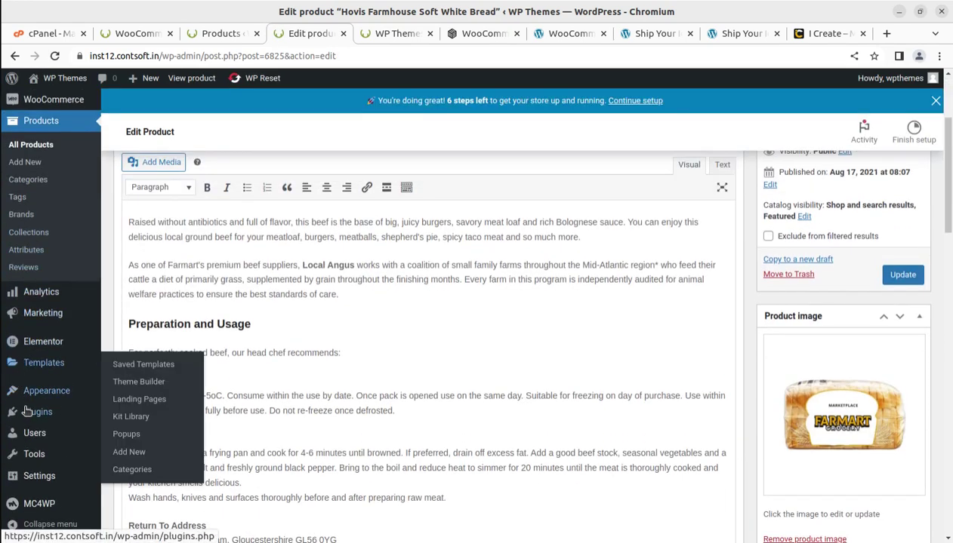
# Step: Open Installed Plugins in a background tab and view the Iconic Show Single Variations page
pyautogui.moveTo(34, 411)
pyautogui.middleClick(138, 415)
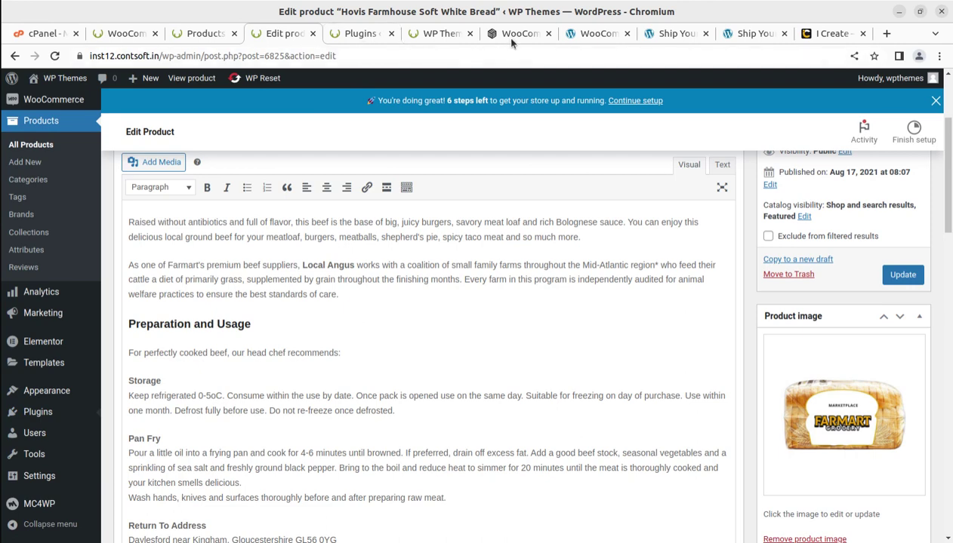
pyautogui.click(516, 34)
pyautogui.click(184, 177)
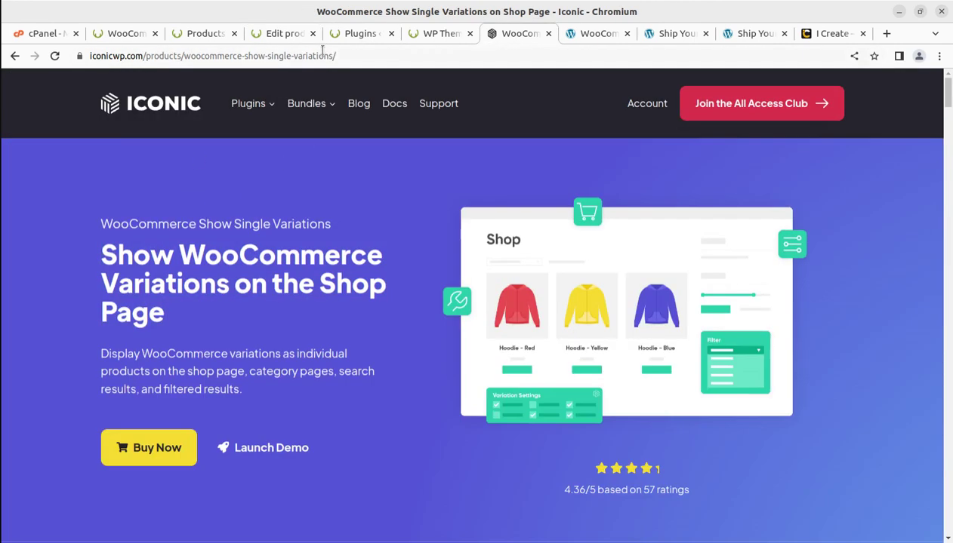
# Step: Check the product editor and products list, then open Installed Plugins from the Show Single Variations settings
pyautogui.click(282, 34)
pyautogui.click(205, 34)
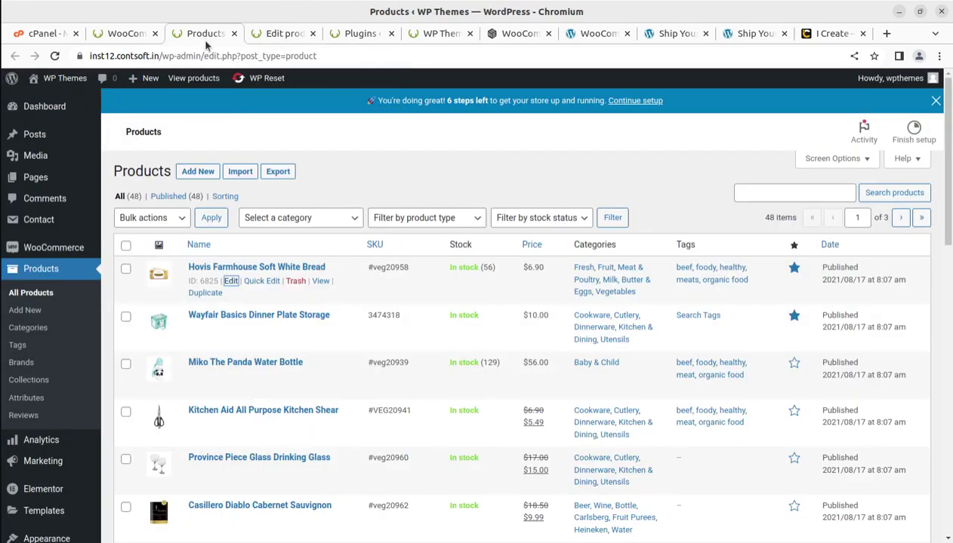
pyautogui.scroll(-3, 120, 329)
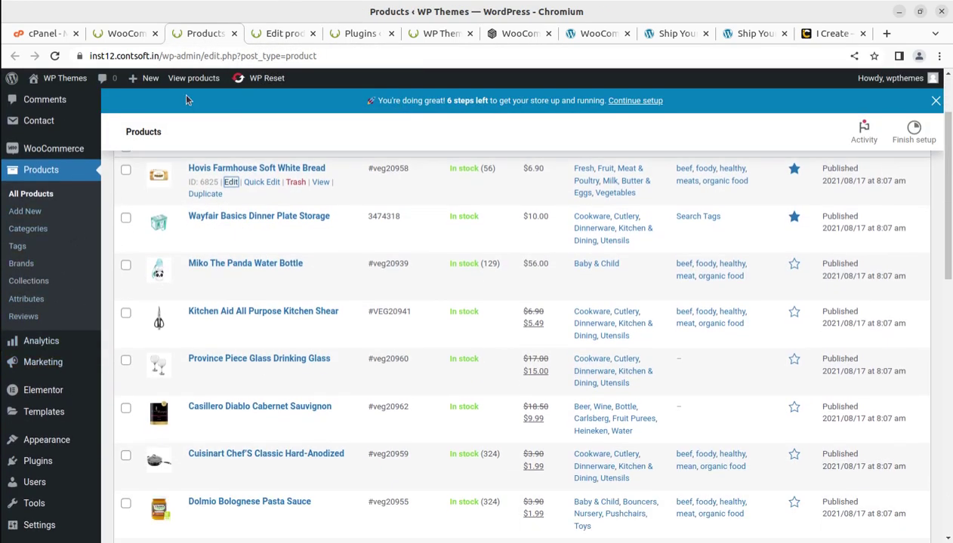
pyautogui.click(126, 34)
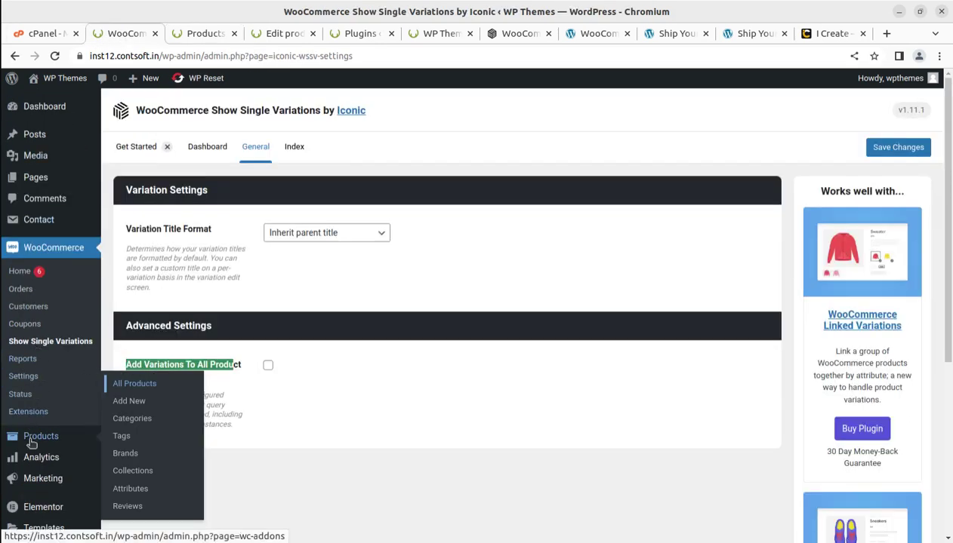
pyautogui.scroll(-2, 35, 347)
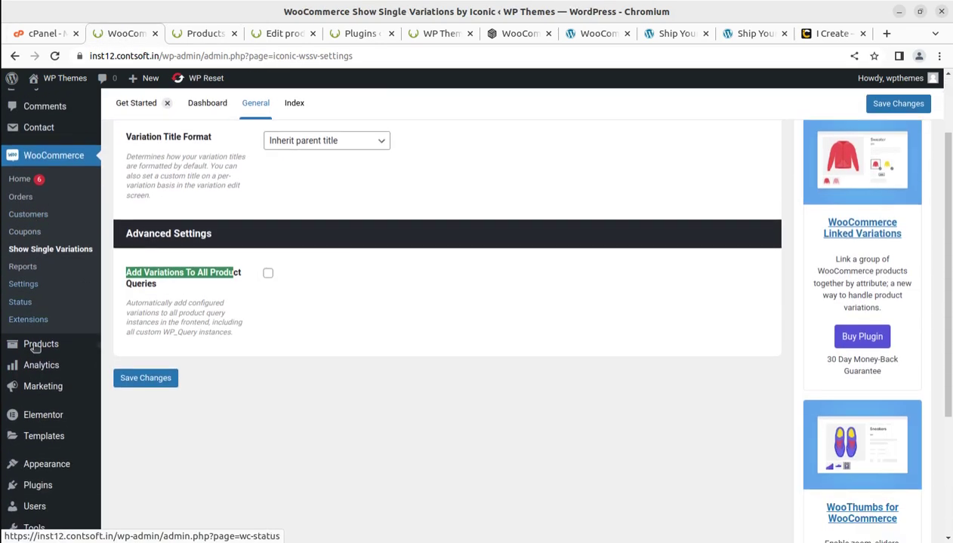
pyautogui.moveTo(47, 479)
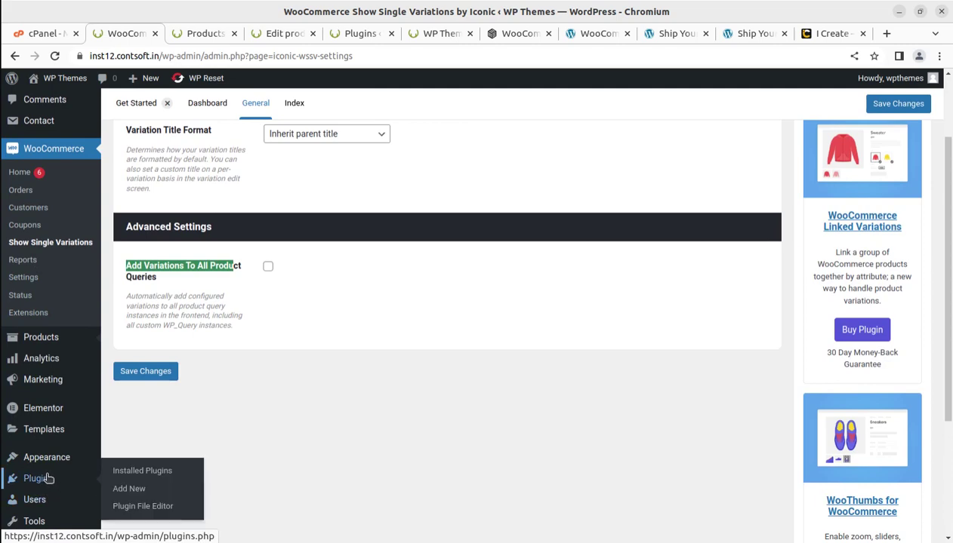
pyautogui.scroll(-1, 48, 479)
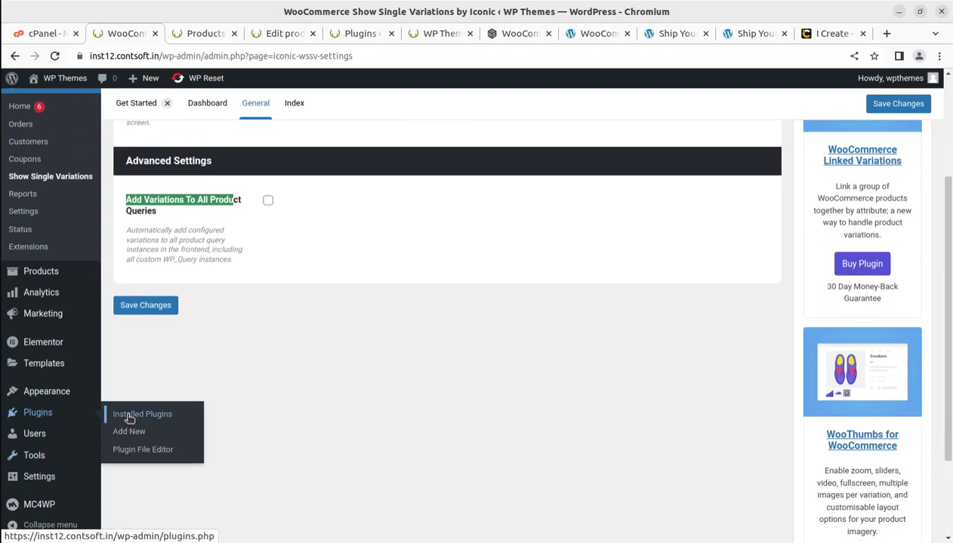
pyautogui.click(126, 413)
# Step: Deactivate WCBoost - Variation Swatches and return to the Hovis bread product editor
pyautogui.scroll(-4, 189, 407)
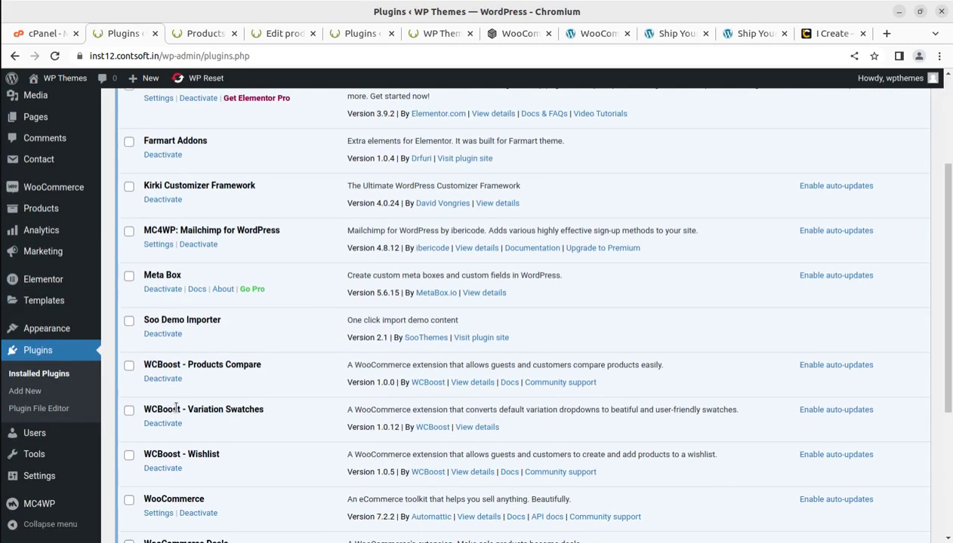
pyautogui.click(159, 325)
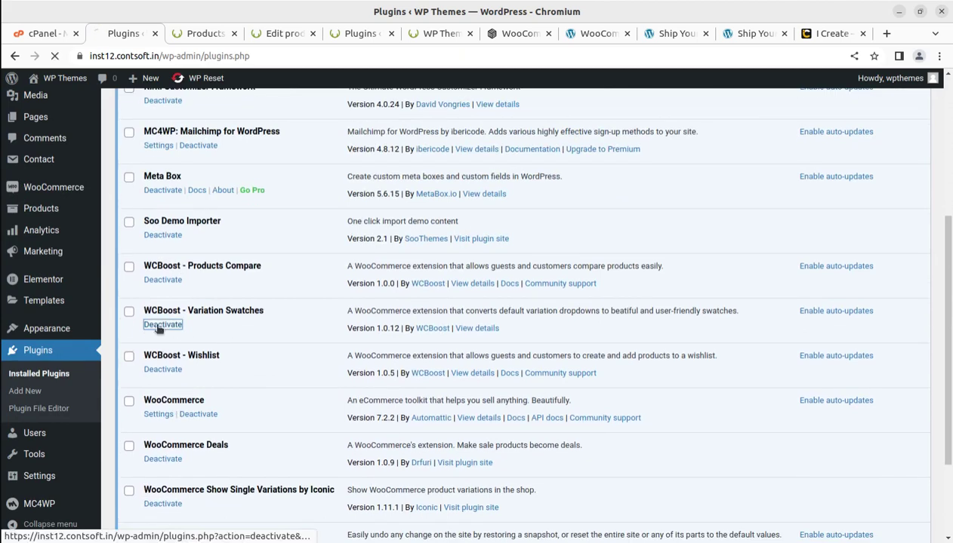
pyautogui.scroll(-2, 185, 350)
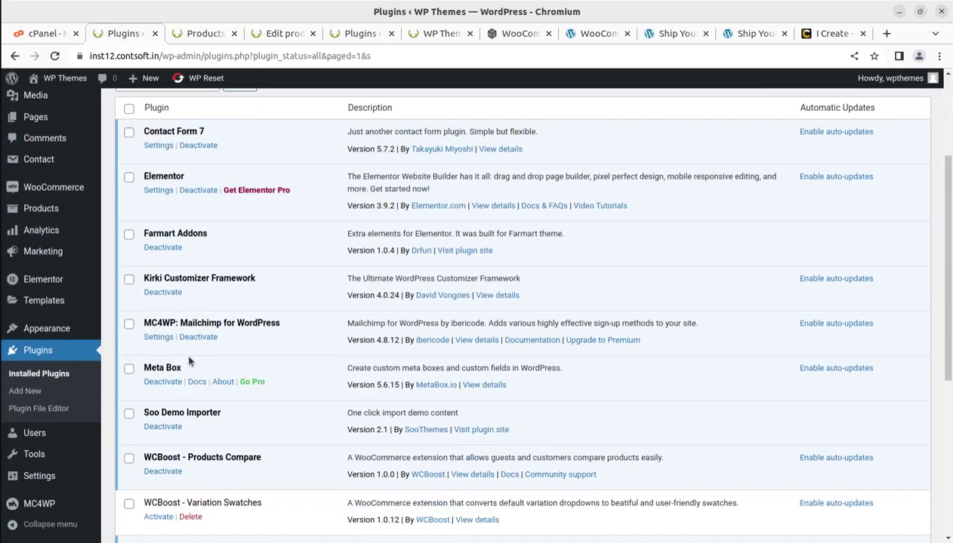
pyautogui.scroll(-3, 188, 422)
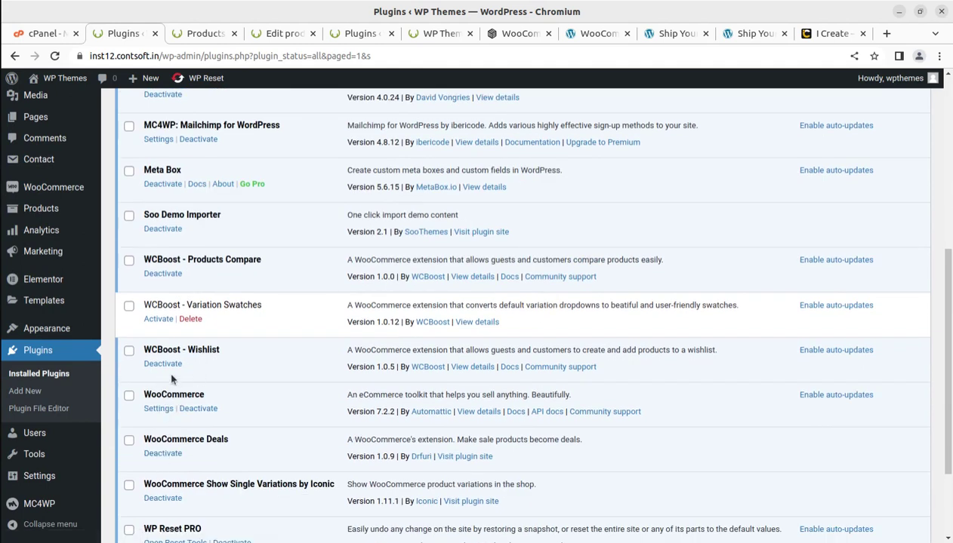
pyautogui.moveTo(287, 311); pyautogui.dragTo(135, 306)
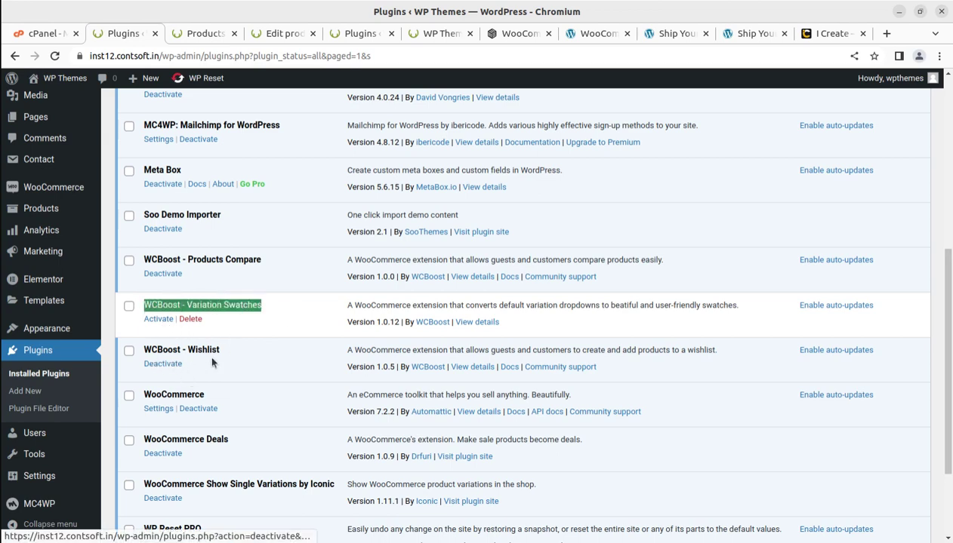
pyautogui.click(264, 36)
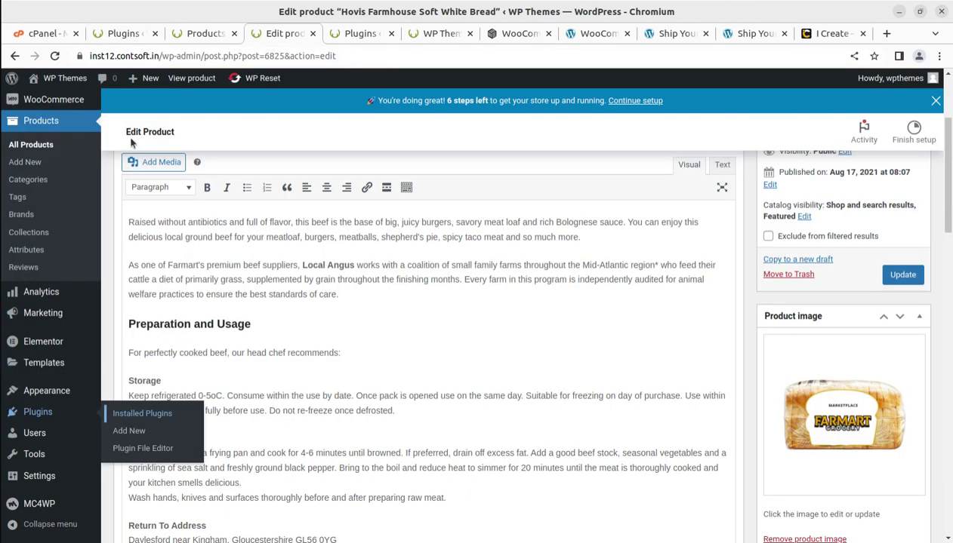
# Step: Reload the bread editor and choose 'Create variations from all attributes' in the Variations panel
pyautogui.click(55, 57)
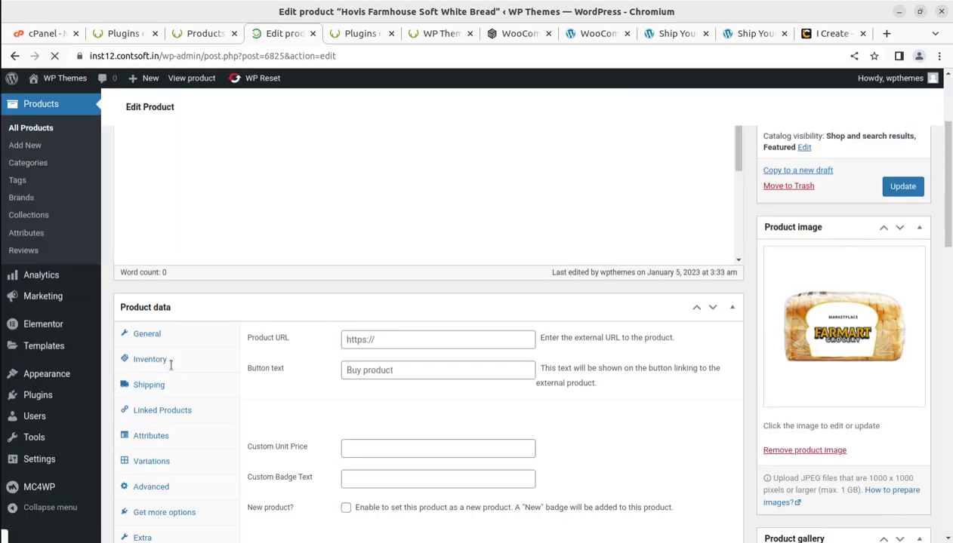
pyautogui.click(160, 402)
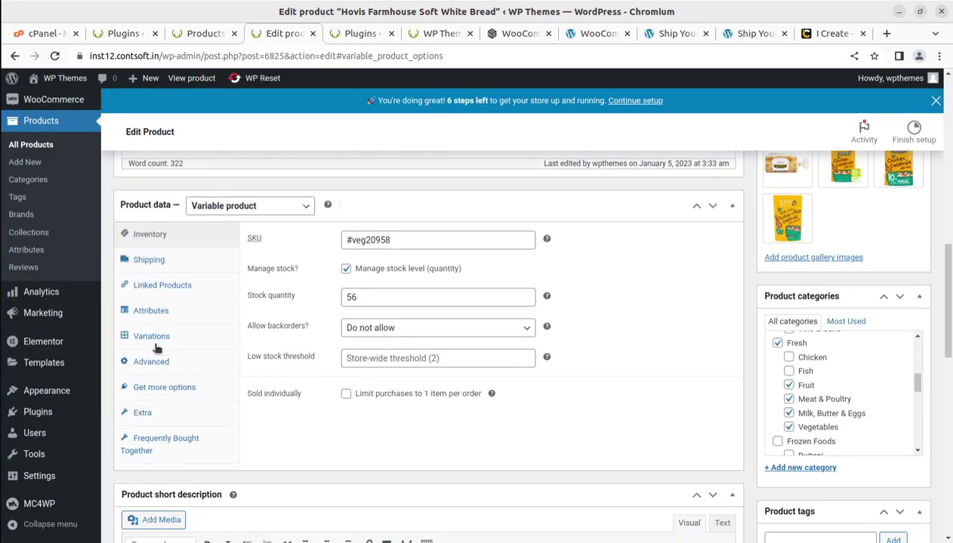
pyautogui.click(154, 344)
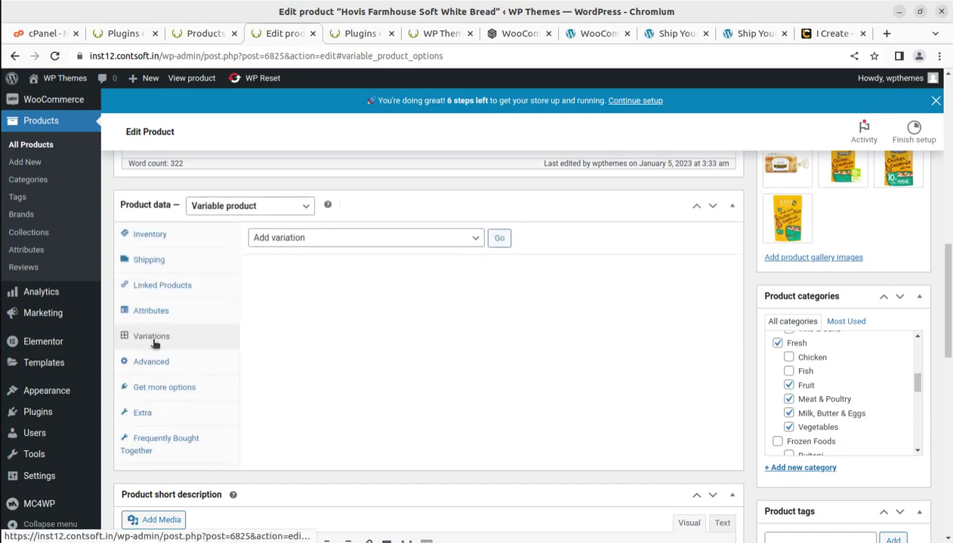
pyautogui.click(392, 243)
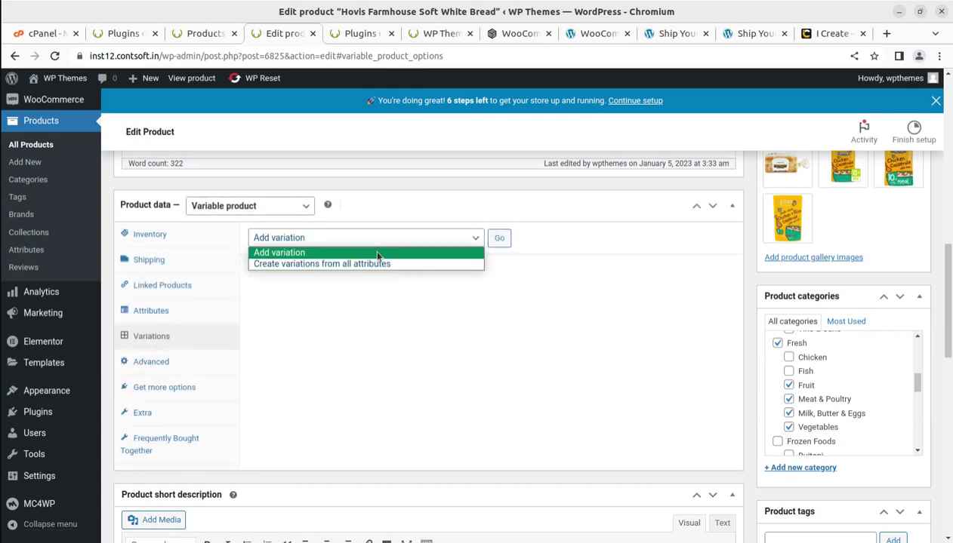
pyautogui.click(355, 264)
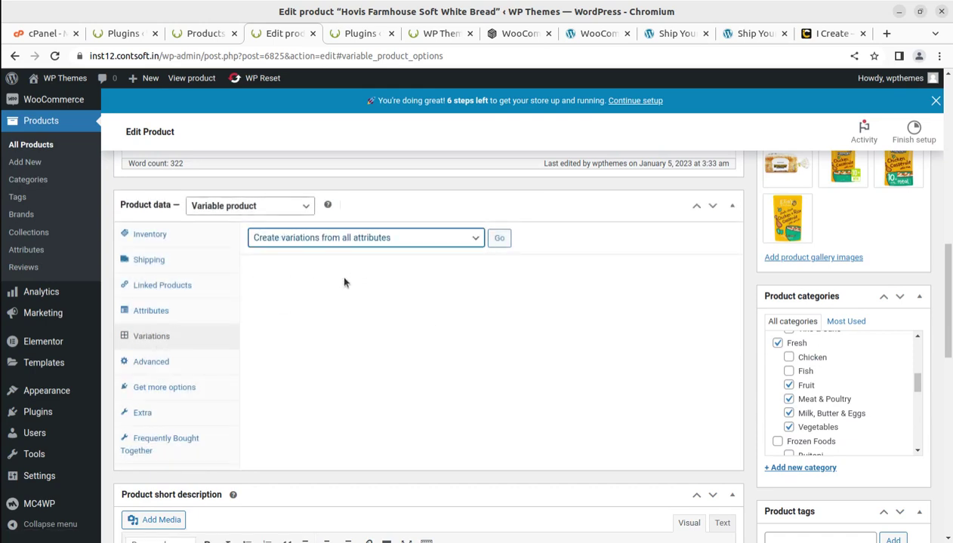
pyautogui.click(499, 239)
# Step: Confirm creating the six Black/Blue × Large/Medium/Small variations and expand the Black Large variation
pyautogui.click(578, 172)
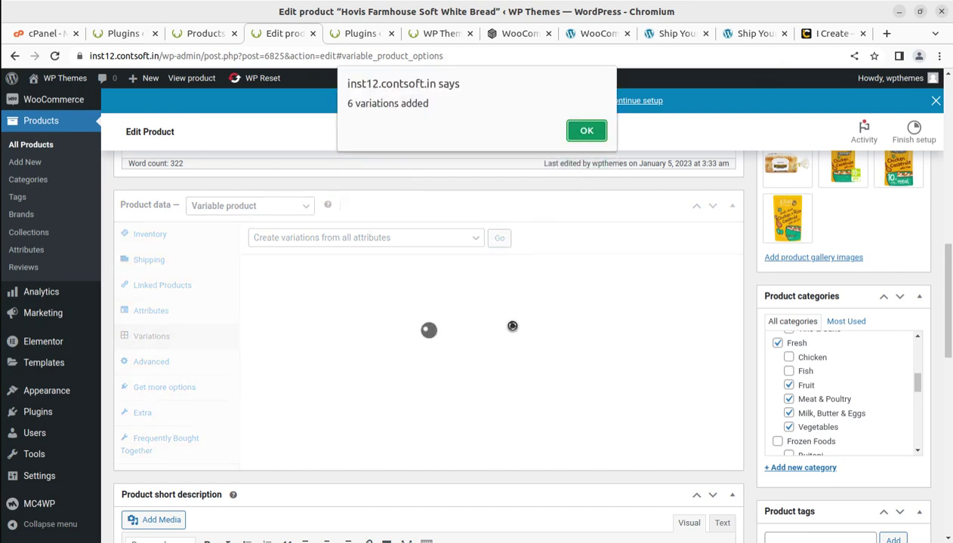
pyautogui.click(586, 132)
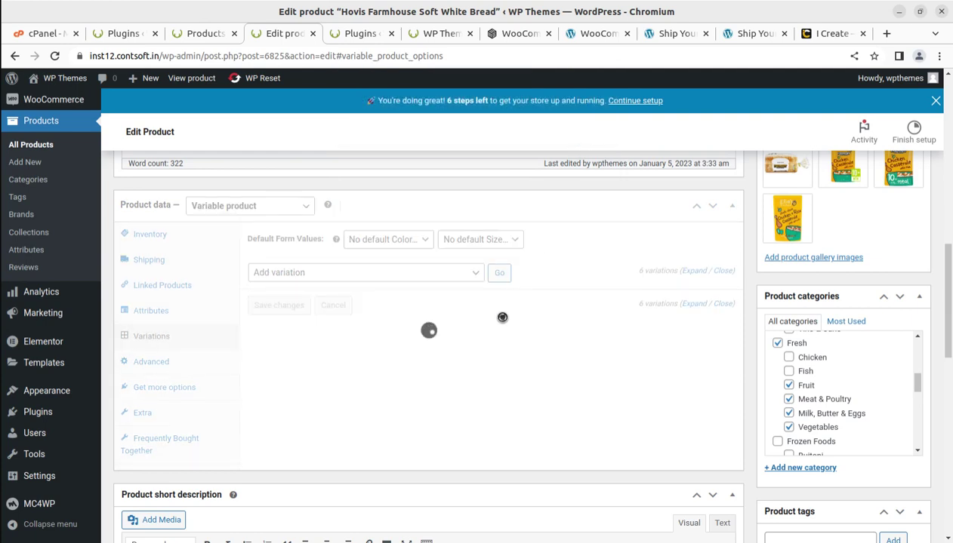
pyautogui.scroll(-1, 449, 348)
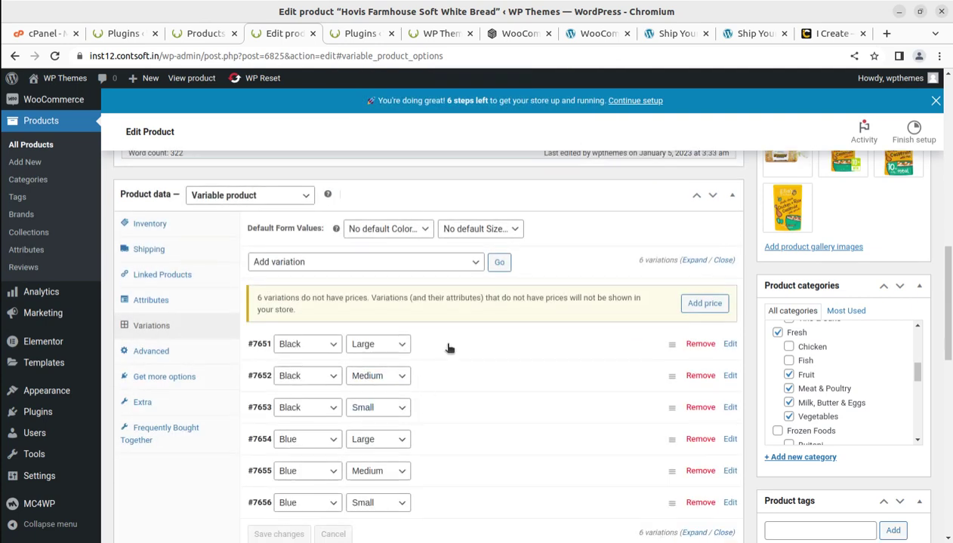
pyautogui.scroll(-1, 449, 348)
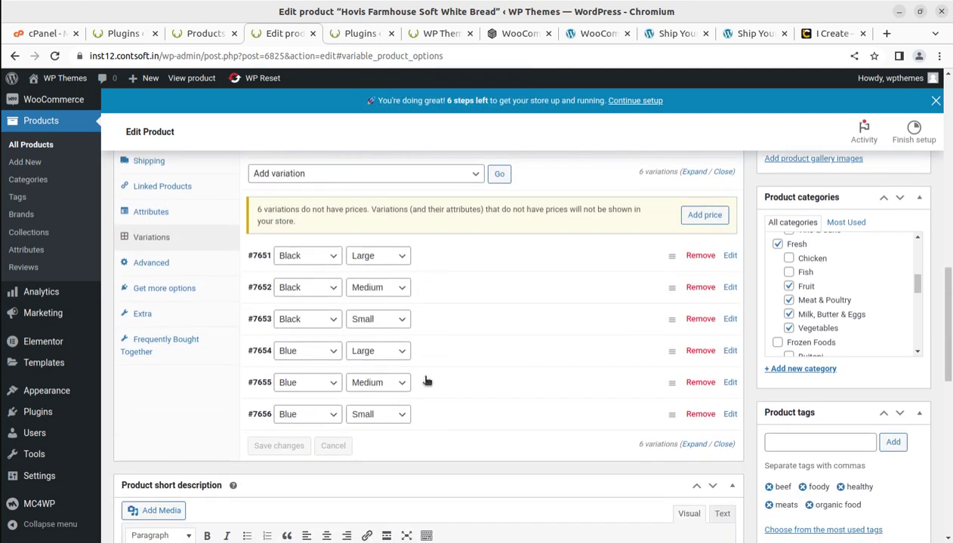
pyautogui.click(471, 256)
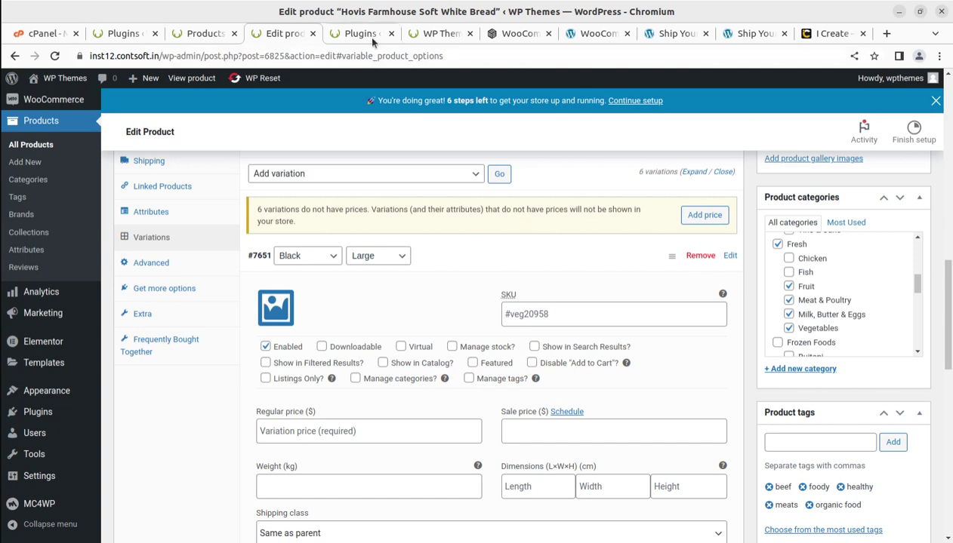
pyautogui.click(494, 35)
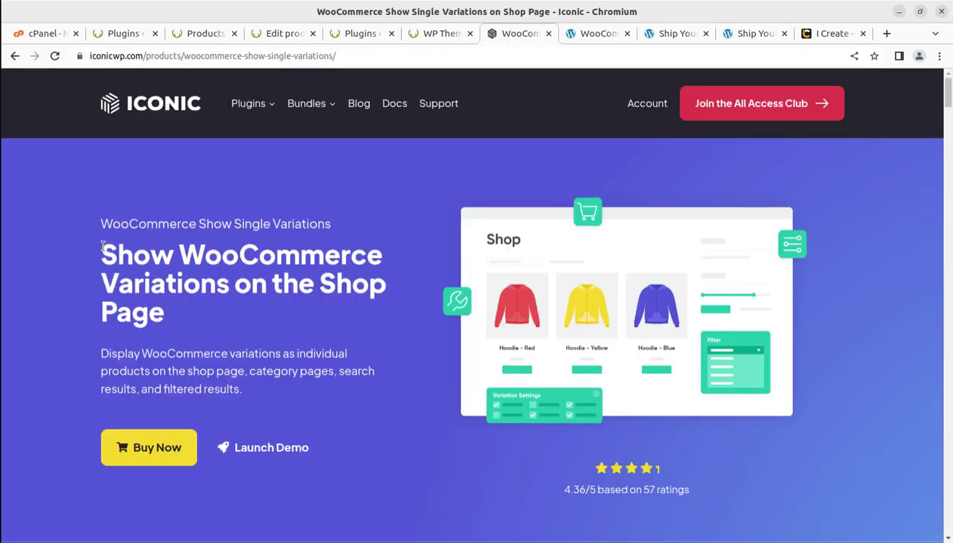
# Step: Highlight the 'Show WooCommerce Variations on the Shop Page' heading, then return to the product editor
pyautogui.moveTo(102, 245); pyautogui.dragTo(166, 336)
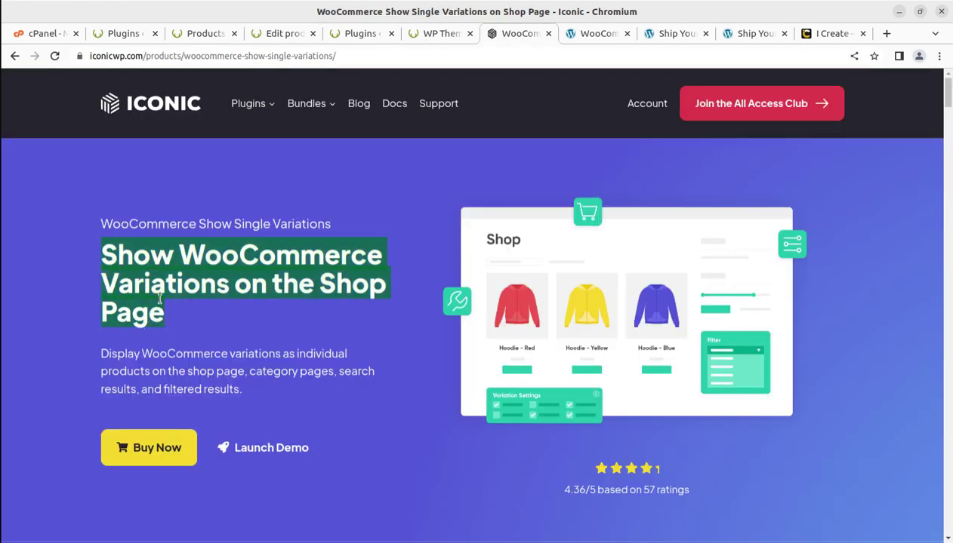
pyautogui.click(284, 33)
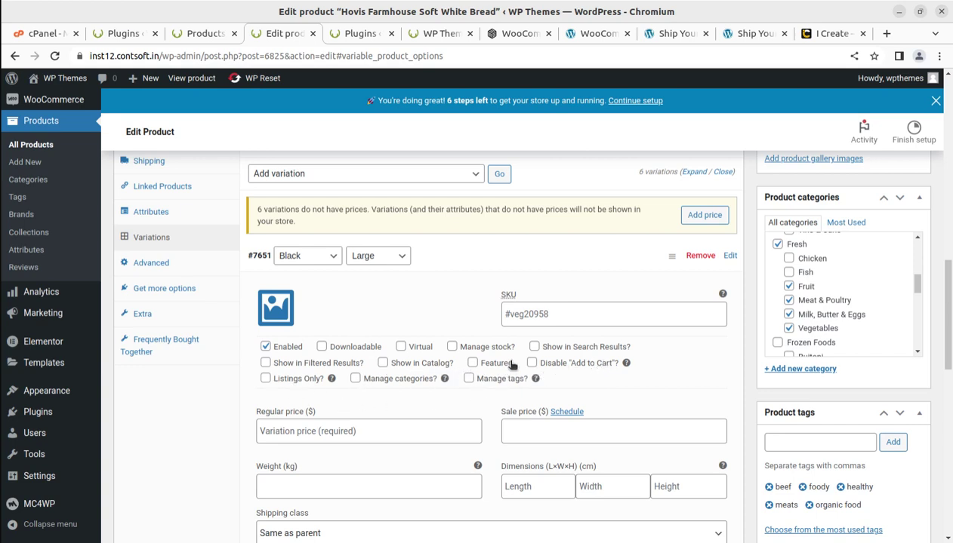
# Step: Price the Black Large variation at 1299 regular and 799 sale
pyautogui.moveTo(647, 361); pyautogui.dragTo(537, 364)
pyautogui.click(587, 395)
pyautogui.scroll(-2, 270, 391)
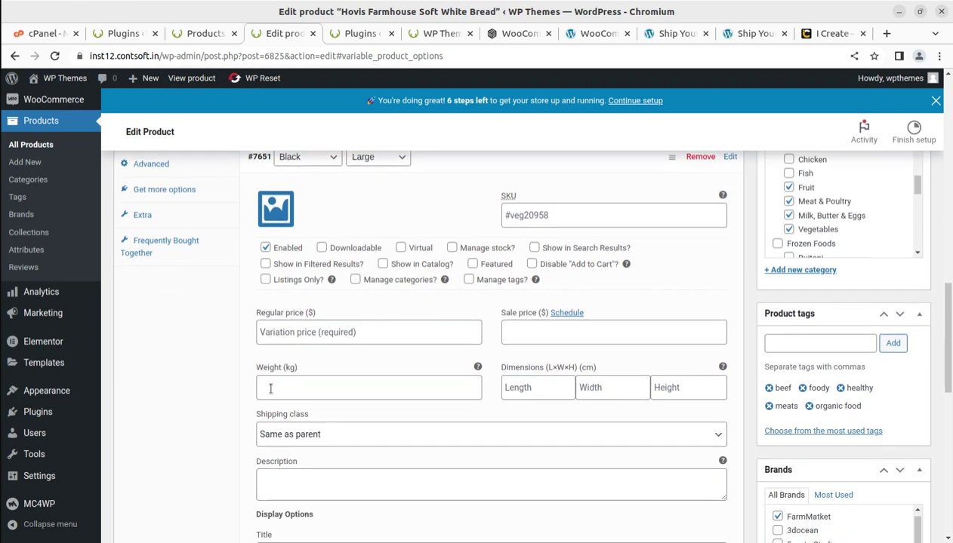
pyautogui.click(323, 336)
pyautogui.click(334, 360)
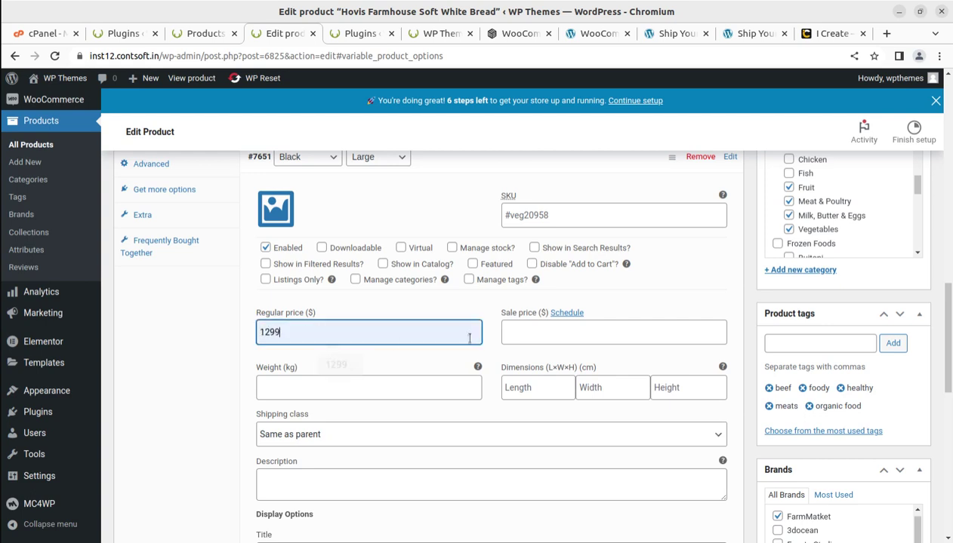
pyautogui.click(533, 335)
pyautogui.click(578, 366)
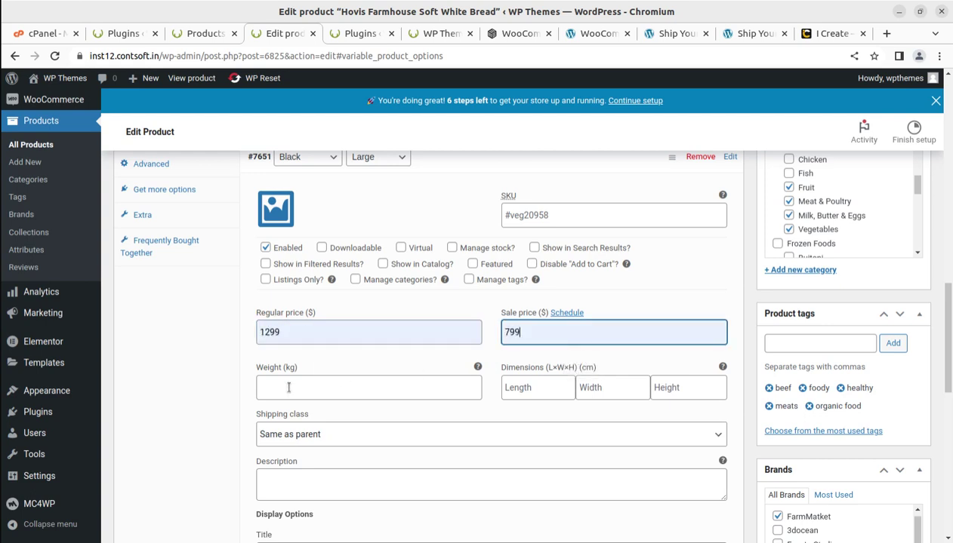
pyautogui.scroll(-1, 291, 408)
pyautogui.scroll(-1, 293, 413)
pyautogui.scroll(-2, 317, 442)
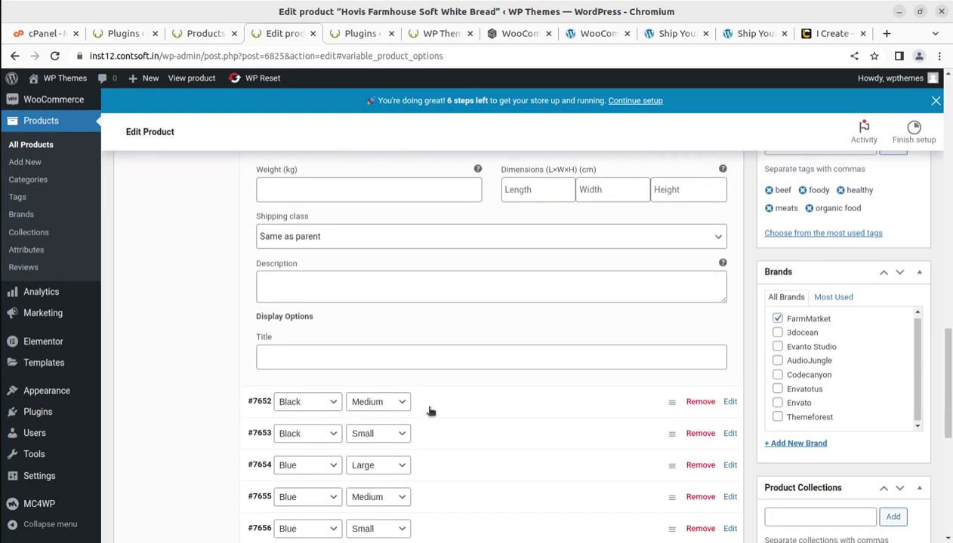
pyautogui.scroll(3, 361, 350)
pyautogui.scroll(2, 298, 336)
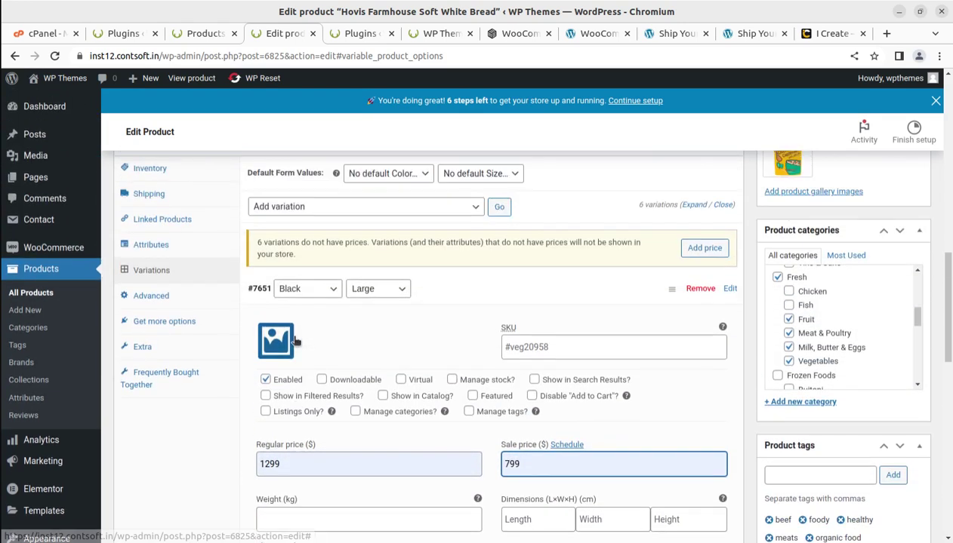
pyautogui.scroll(-5, 306, 326)
pyautogui.scroll(-2, 308, 333)
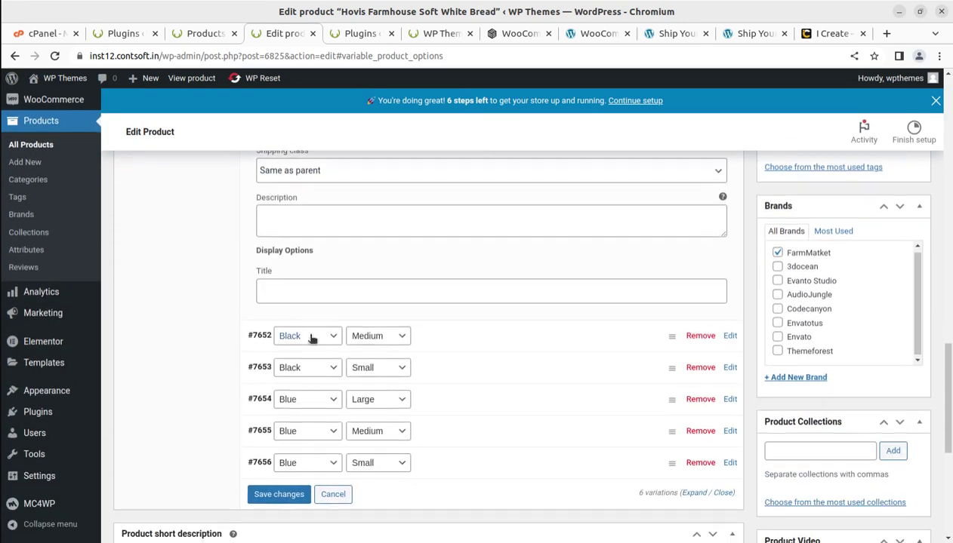
# Step: Price the Blue Large variation at 1299 regular and 89 sale, and save the variations
pyautogui.click(455, 404)
pyautogui.scroll(-2, 416, 370)
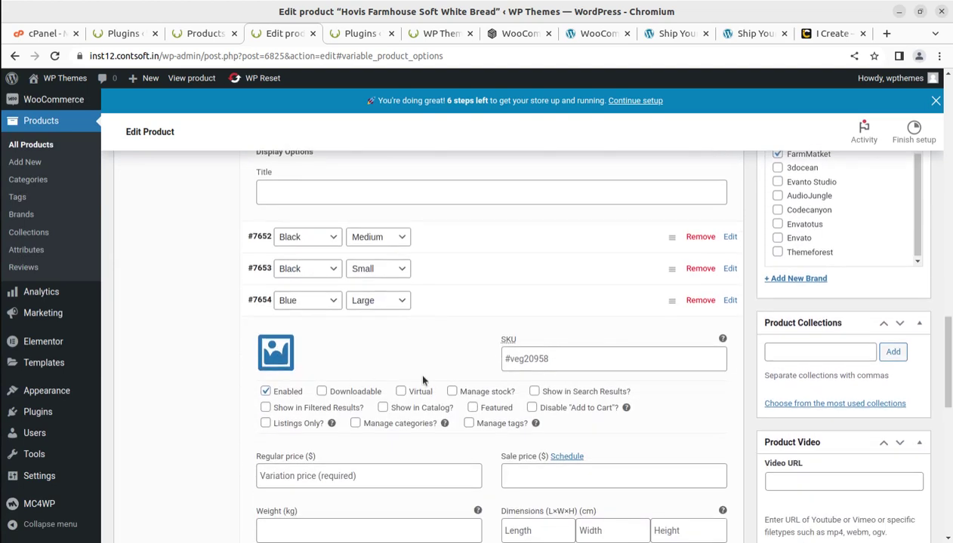
pyautogui.scroll(-1, 363, 392)
pyautogui.click(318, 411)
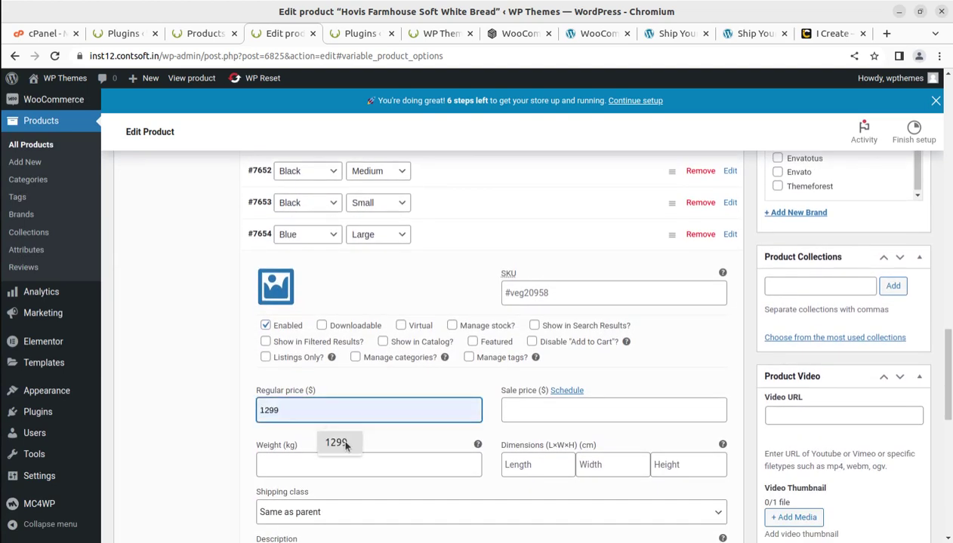
pyautogui.click(336, 443)
pyautogui.click(529, 411)
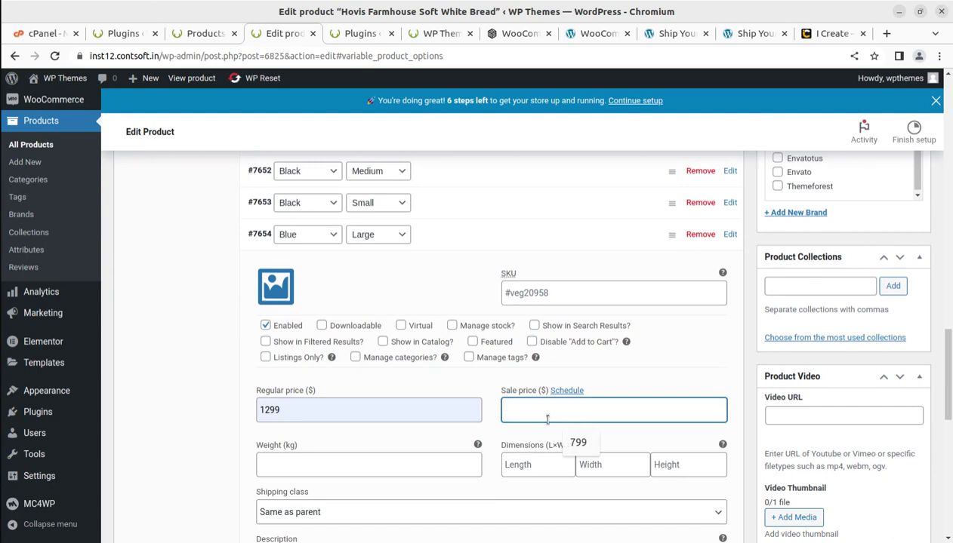
pyautogui.write('899')
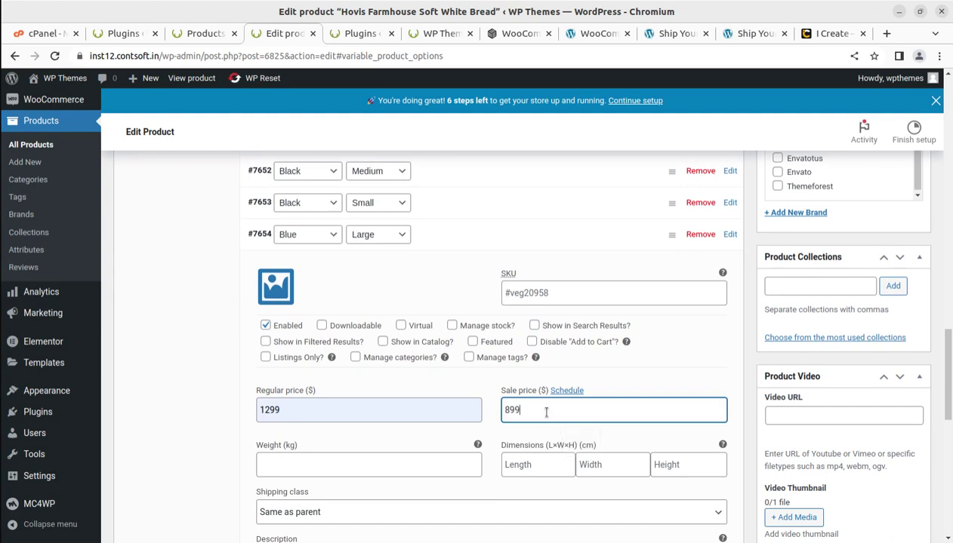
pyautogui.scroll(-5, 287, 447)
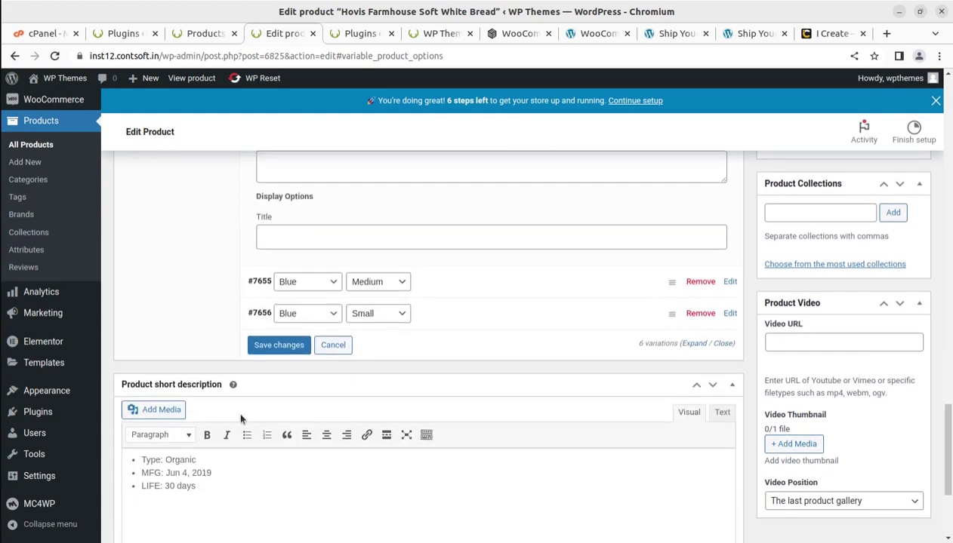
pyautogui.click(268, 346)
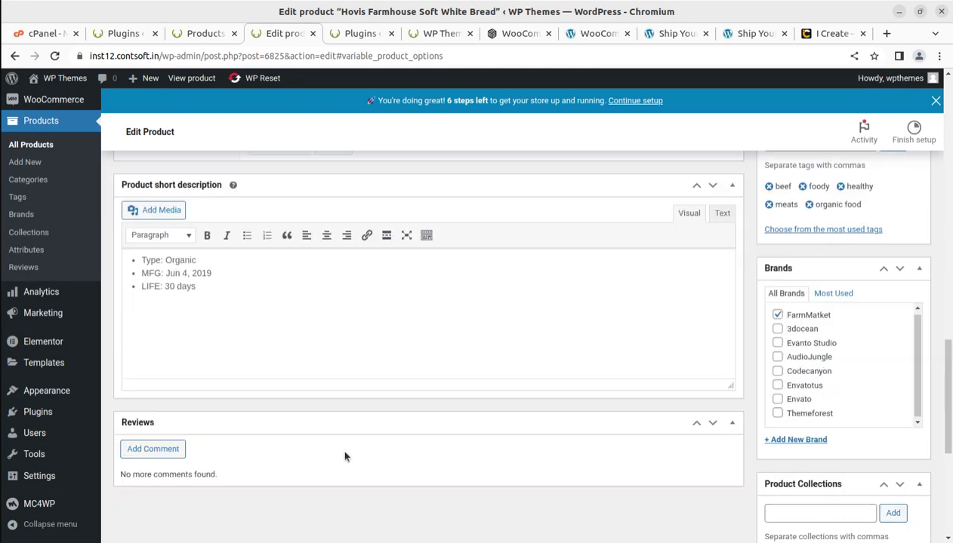
# Step: Update the bread product and open its storefront page via View Product
pyautogui.scroll(5, 344, 456)
pyautogui.scroll(10, 347, 453)
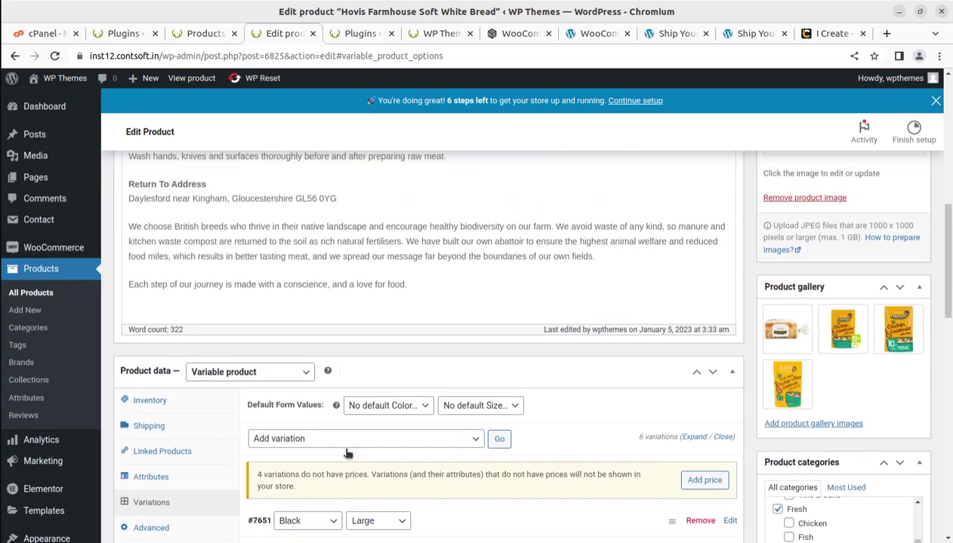
pyautogui.click(902, 258)
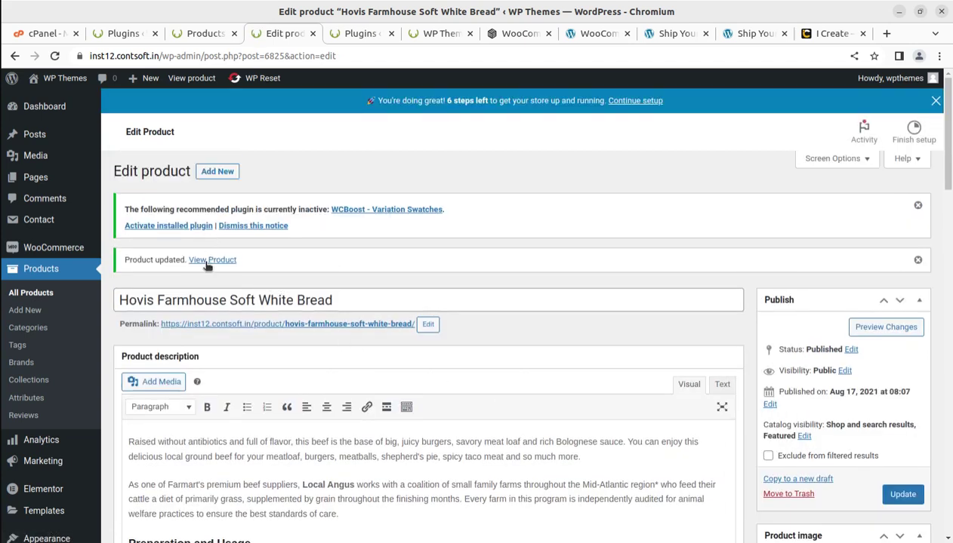
pyautogui.click(208, 261)
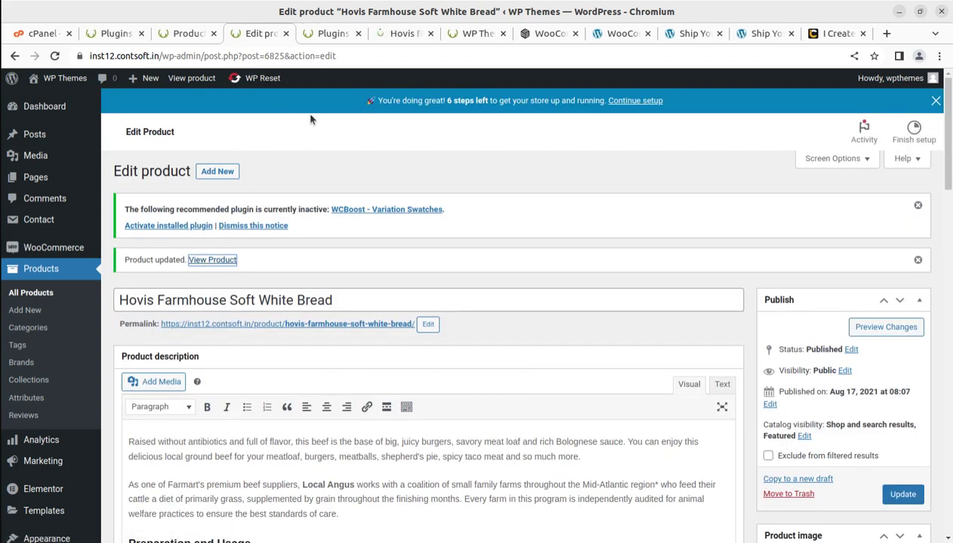
# Step: Choose Black and Large on the storefront bread page and check the $799.00 price
pyautogui.click(393, 40)
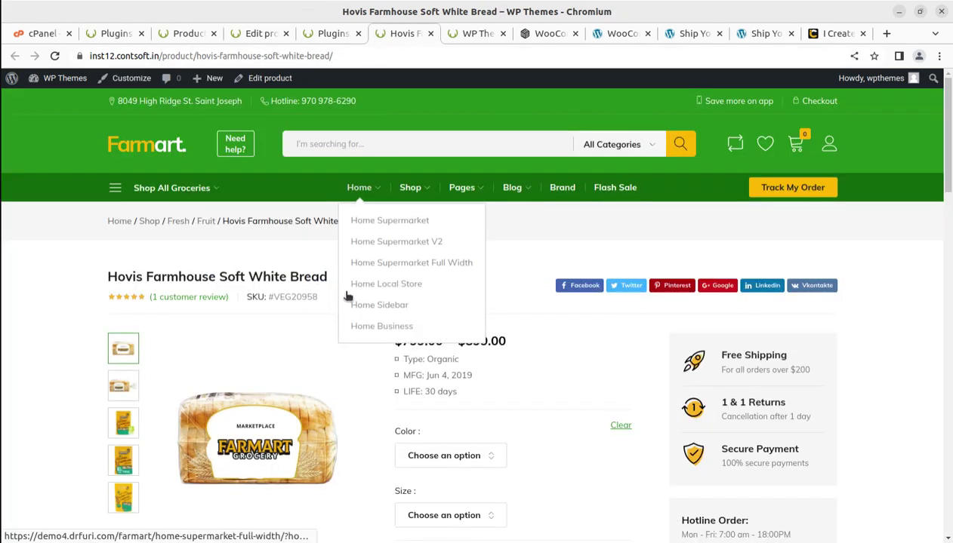
pyautogui.scroll(-1, 637, 436)
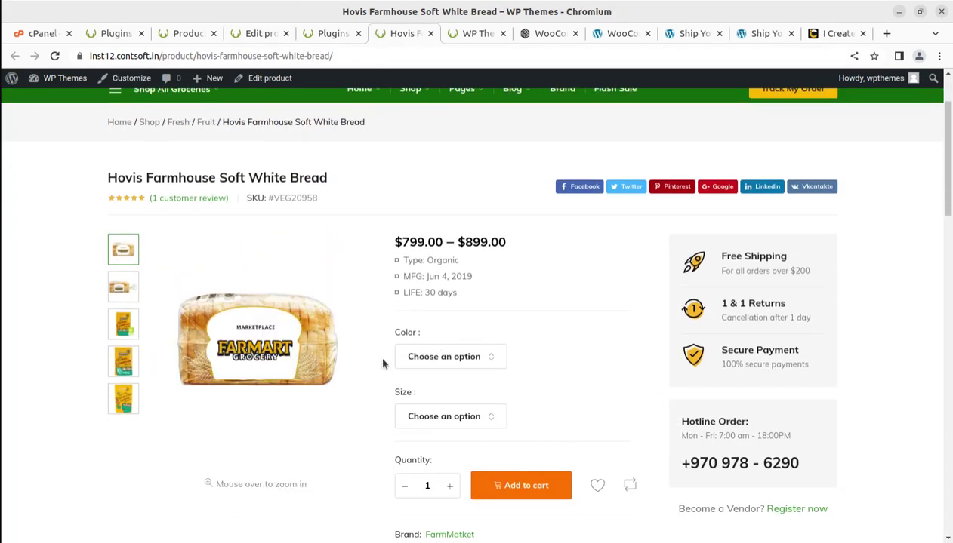
pyautogui.click(476, 358)
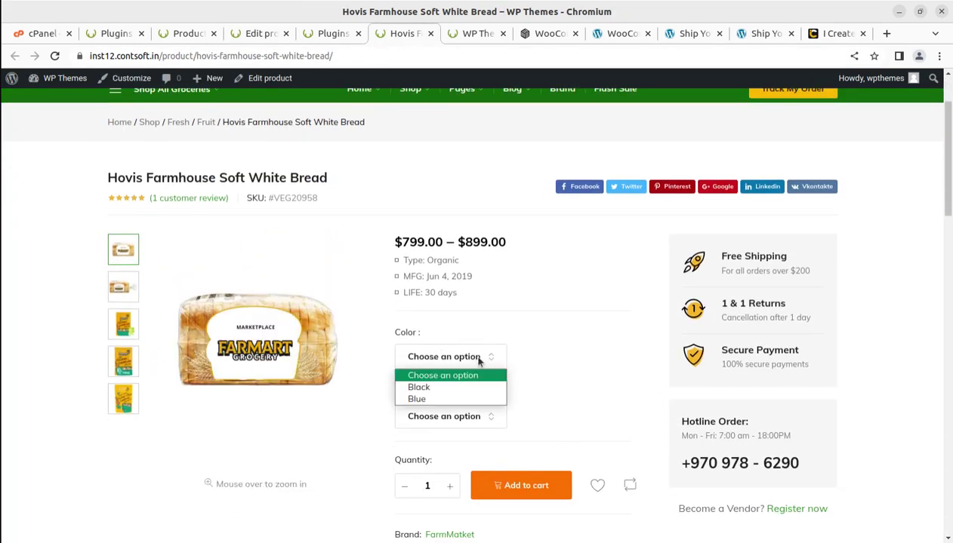
pyautogui.click(446, 386)
pyautogui.click(436, 413)
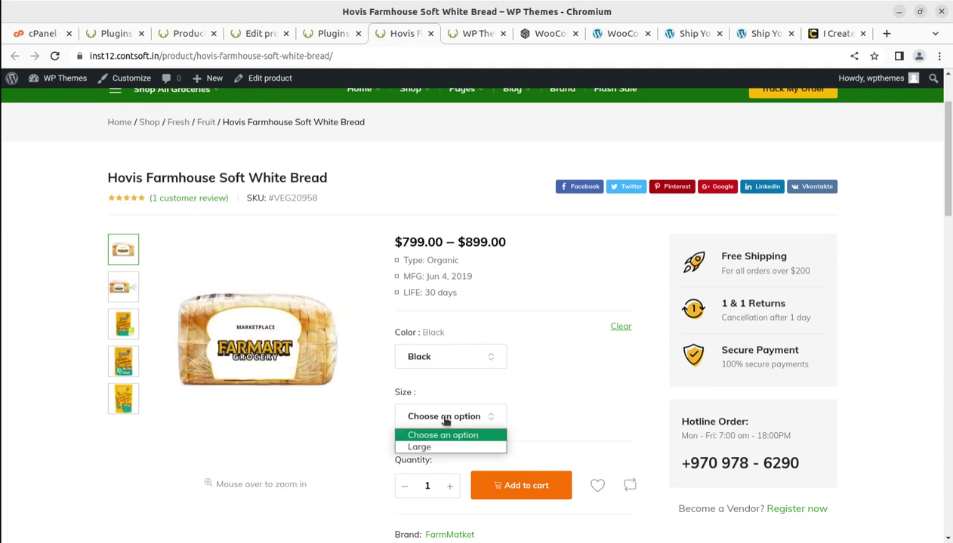
pyautogui.click(422, 445)
pyautogui.scroll(-1, 577, 420)
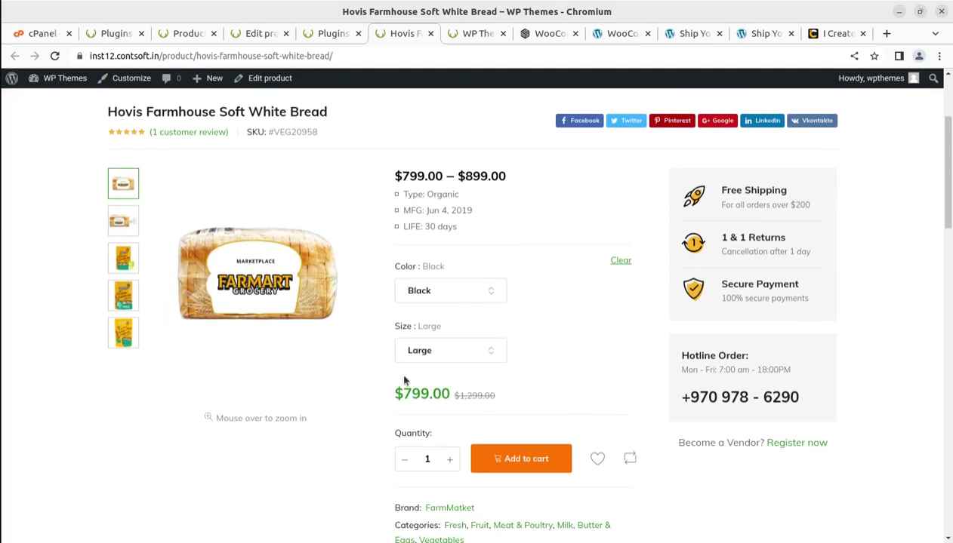
pyautogui.scroll(-1, 593, 353)
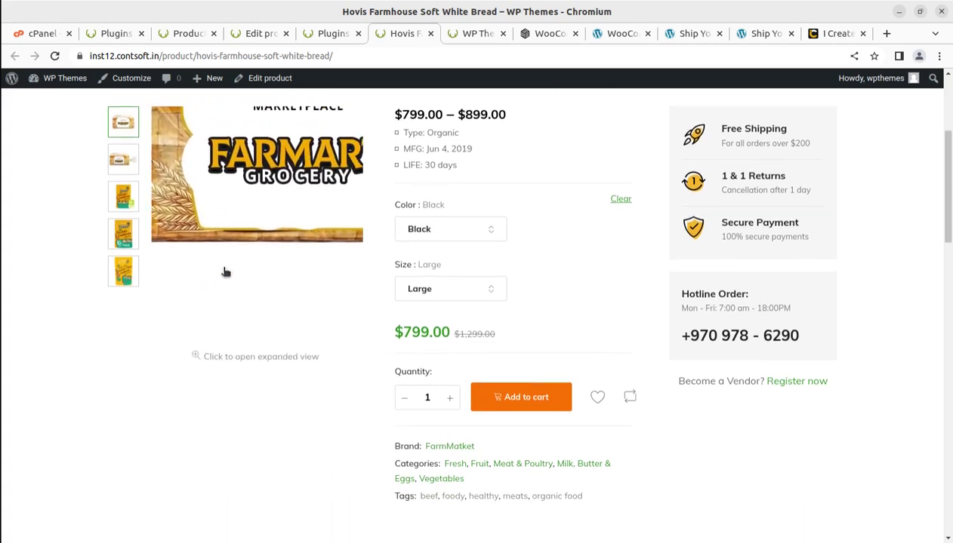
pyautogui.scroll(2, 286, 309)
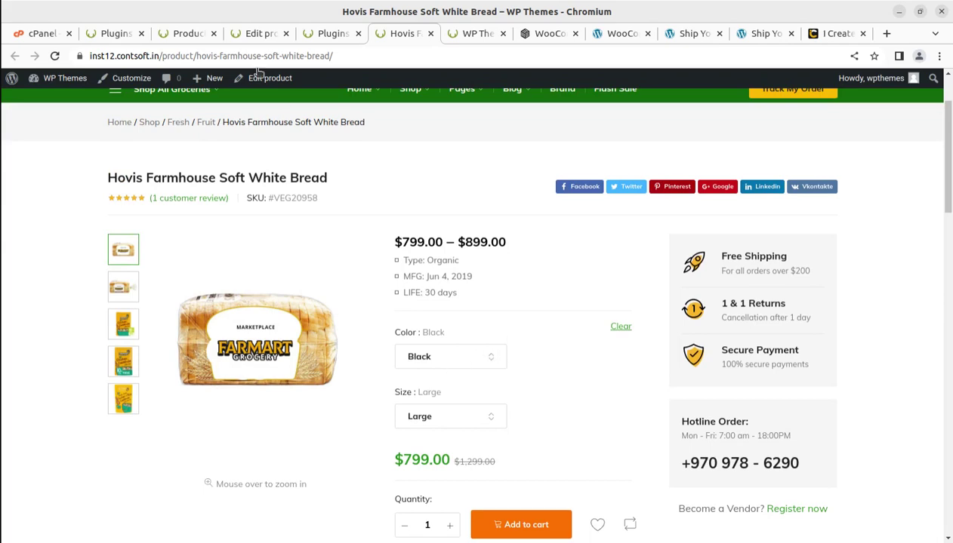
pyautogui.click(321, 34)
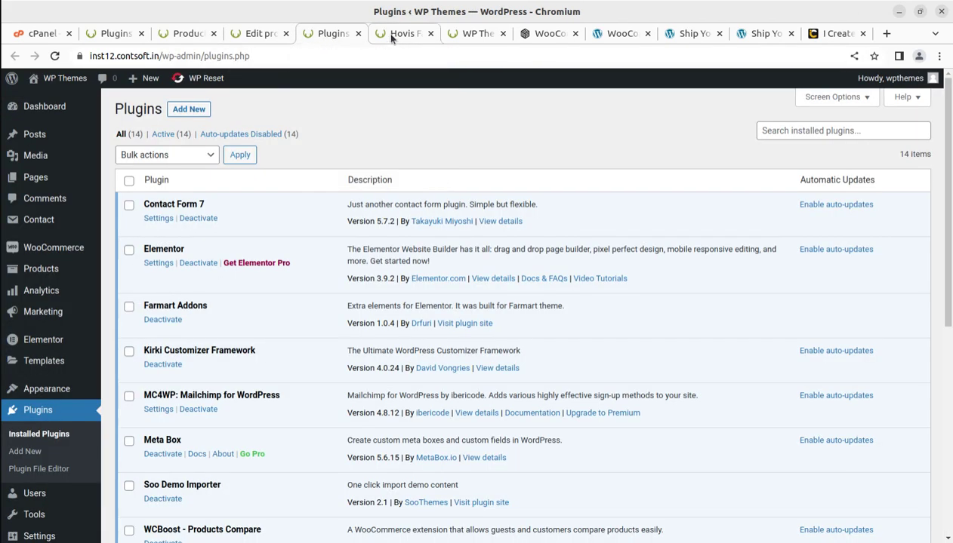
# Step: Close the Plugins tab and return to the Hovis Farmhouse Soft White Bread editor
pyautogui.click(358, 33)
pyautogui.click(258, 34)
pyautogui.scroll(-12, 270, 361)
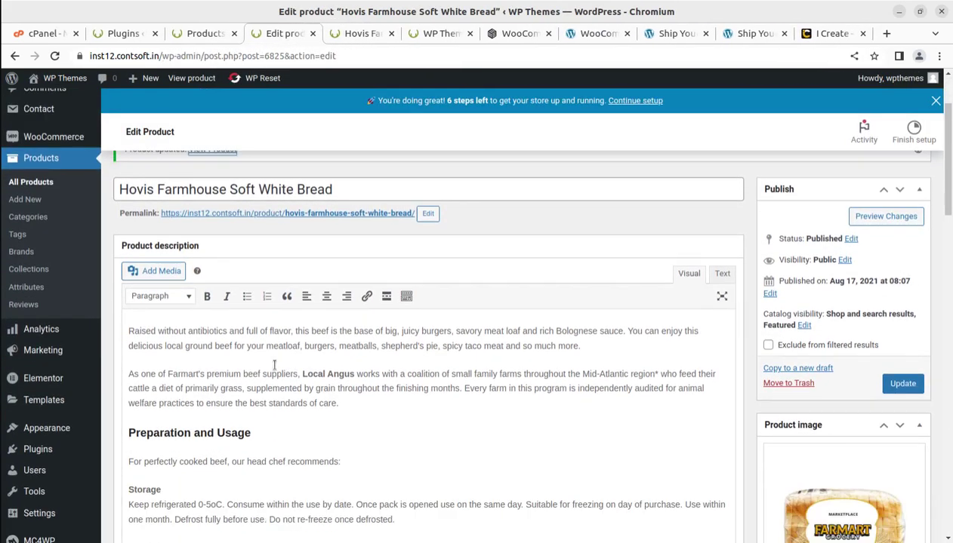
pyautogui.scroll(-2, 274, 370)
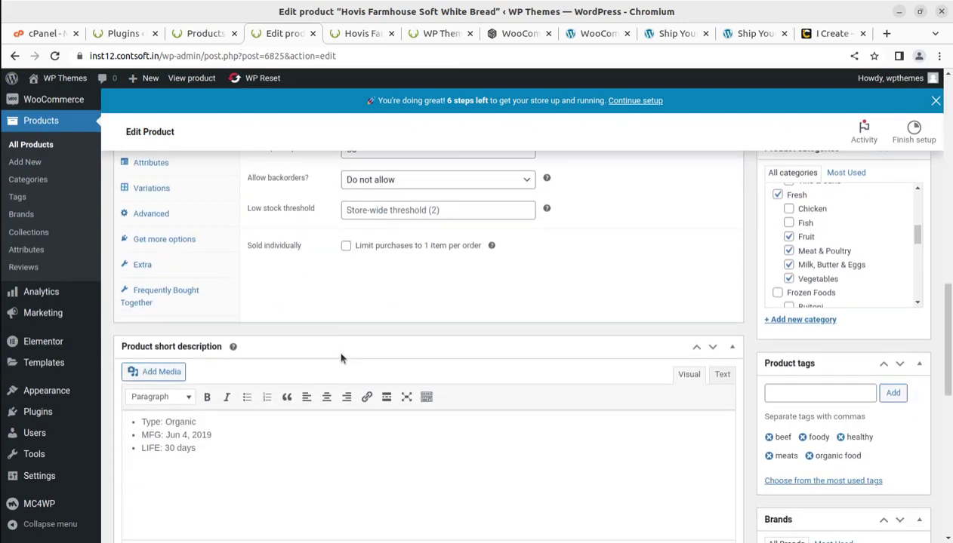
pyautogui.scroll(2, 292, 446)
# Step: Expand the Black, Large variation and check its prices: 1299 regular, 799 sale
pyautogui.click(154, 305)
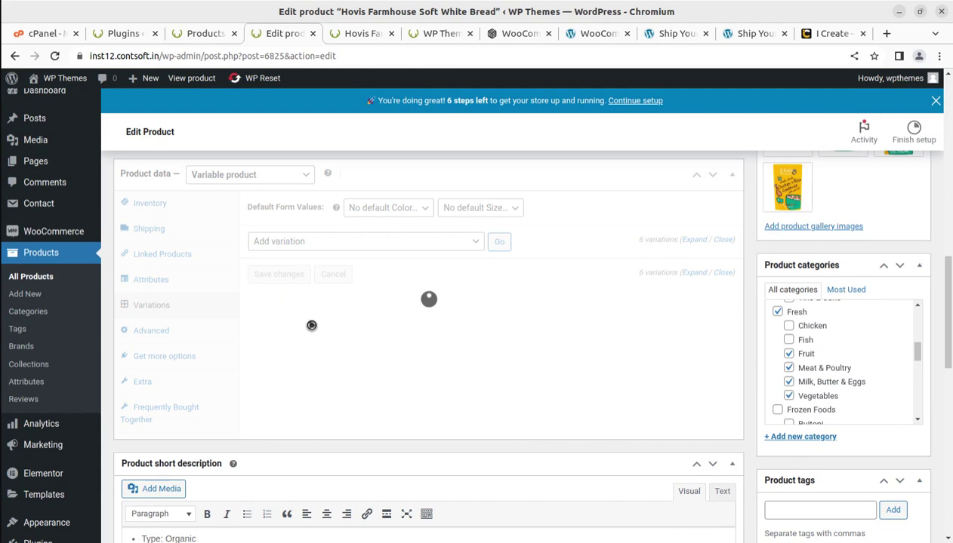
pyautogui.click(499, 326)
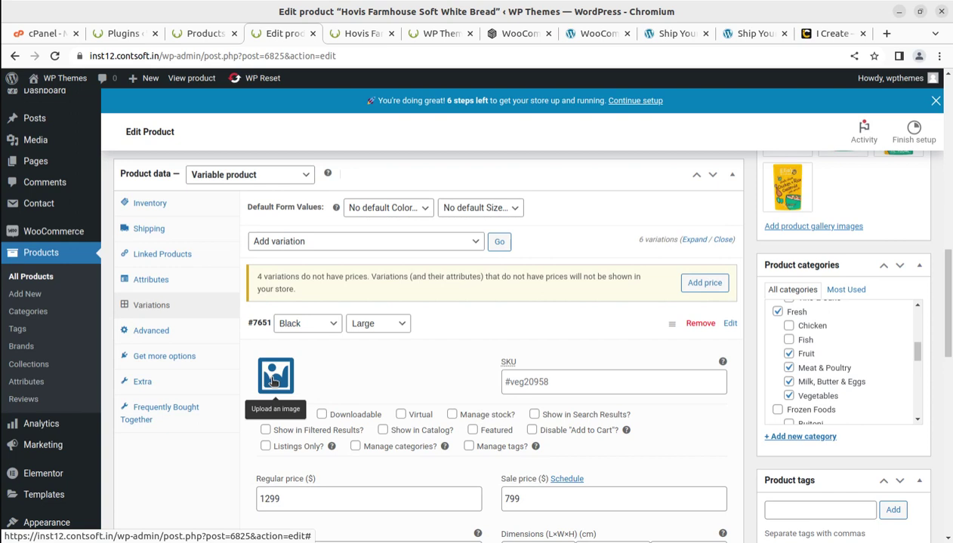
pyautogui.scroll(-3, 363, 385)
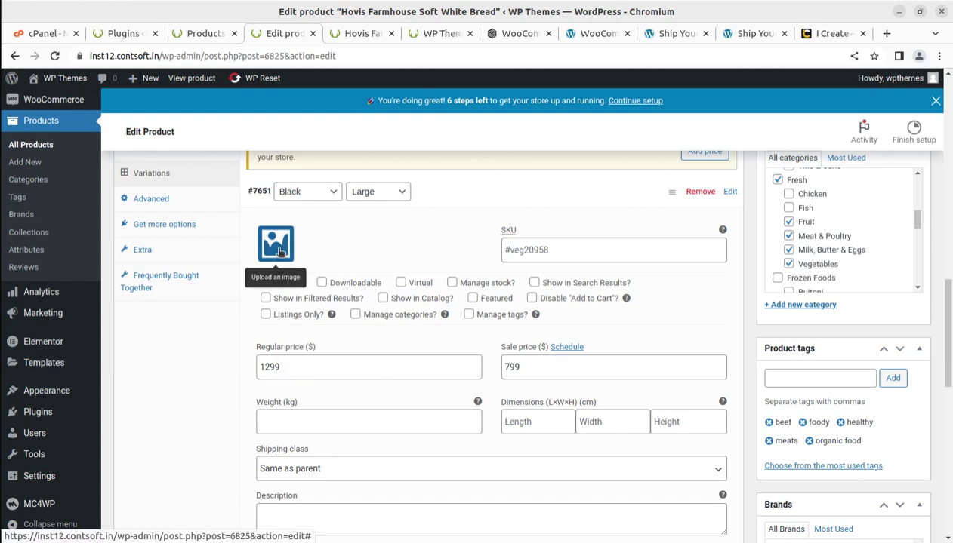
pyautogui.scroll(-1, 373, 322)
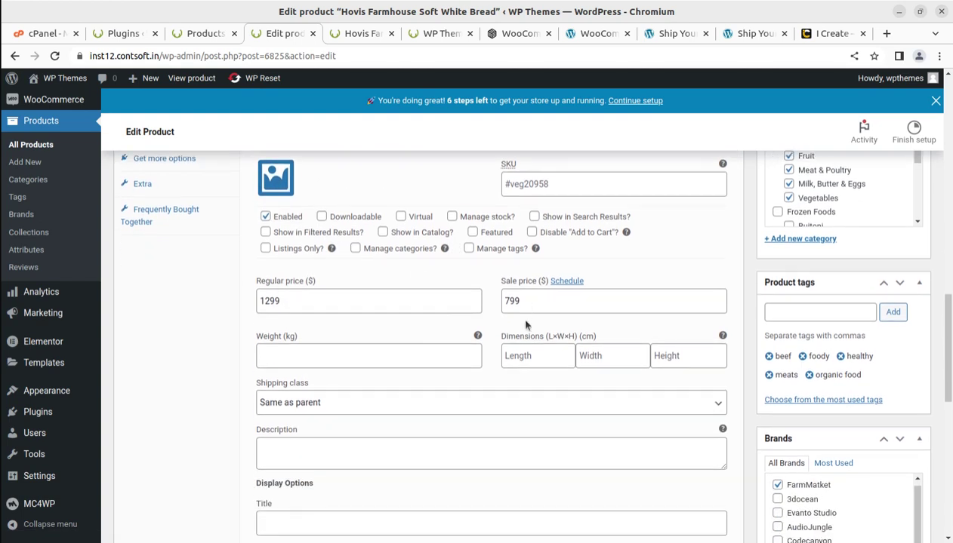
pyautogui.scroll(-4, 526, 324)
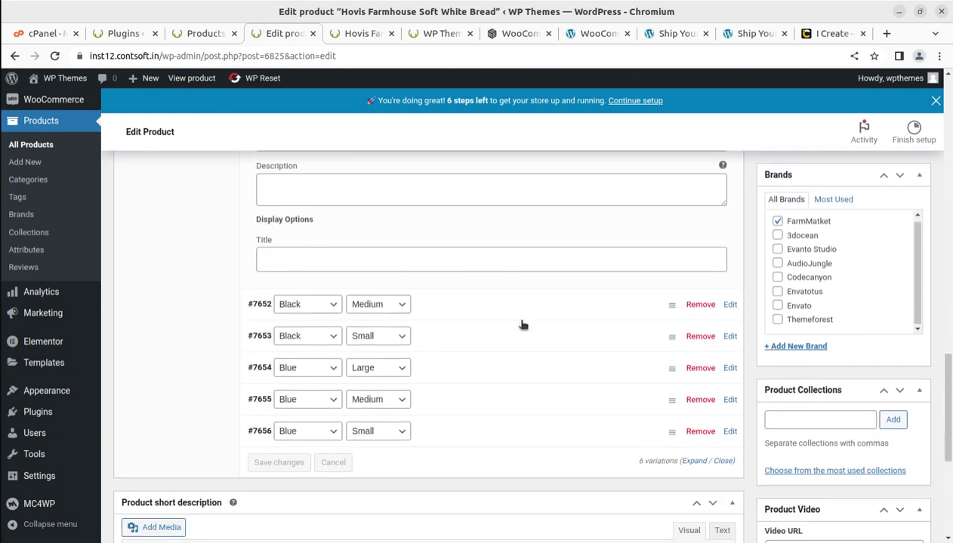
pyautogui.scroll(2, 523, 325)
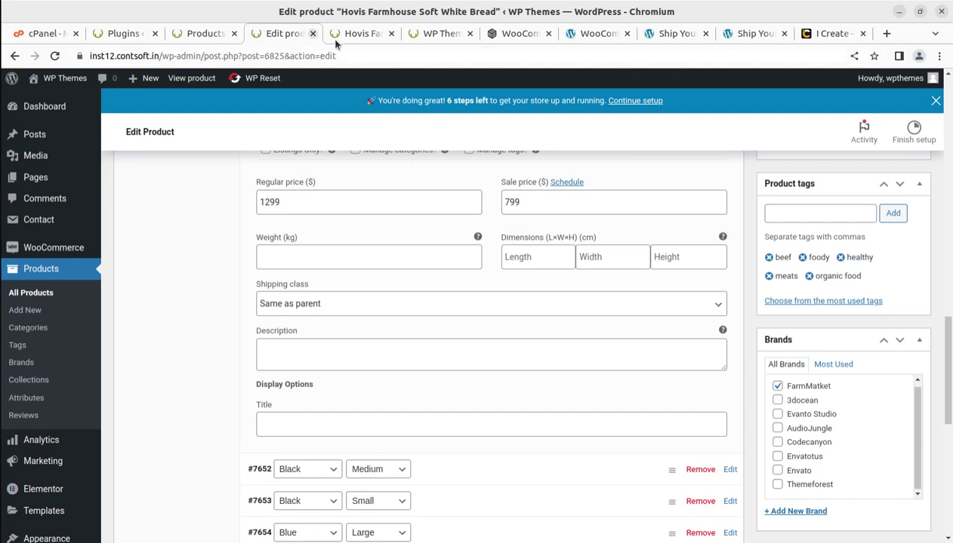
pyautogui.click(501, 39)
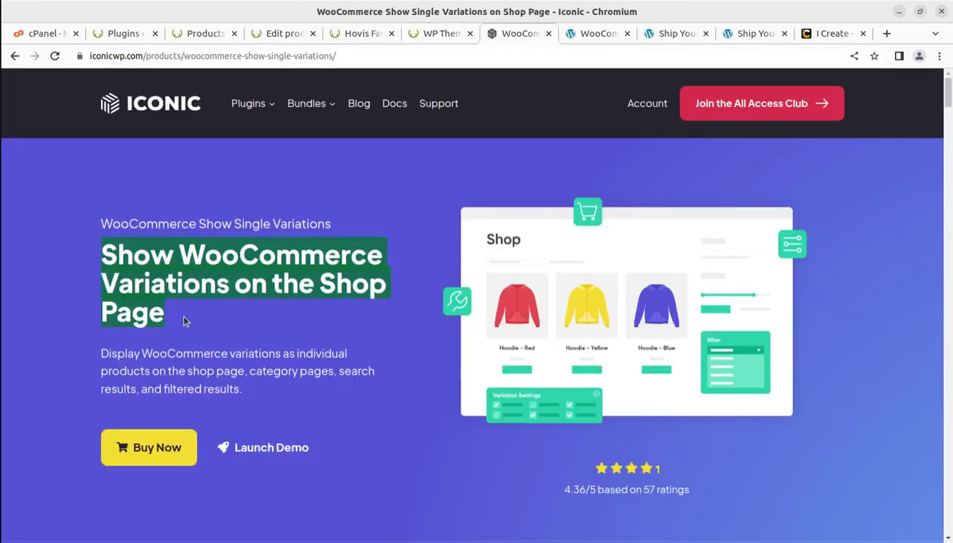
pyautogui.click(285, 34)
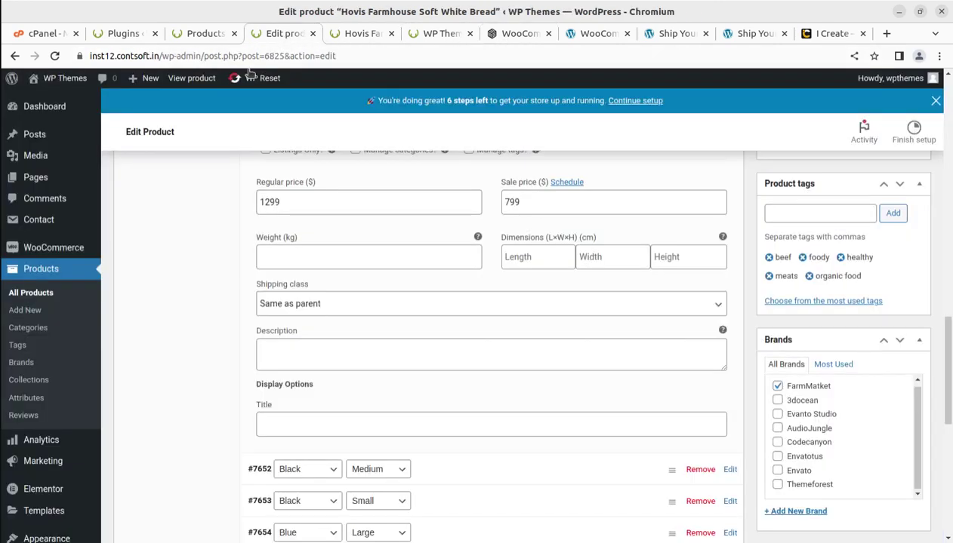
pyautogui.scroll(15, 169, 336)
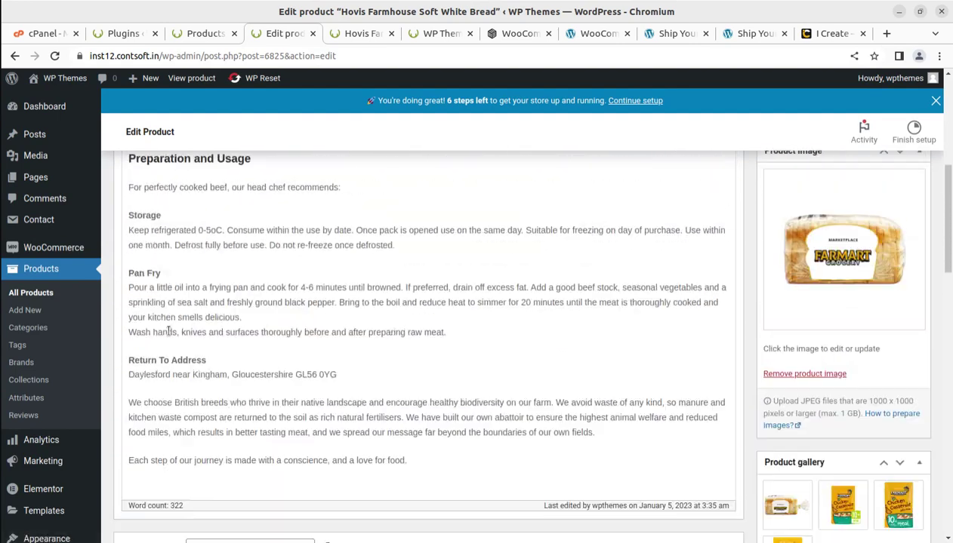
pyautogui.scroll(3, 169, 330)
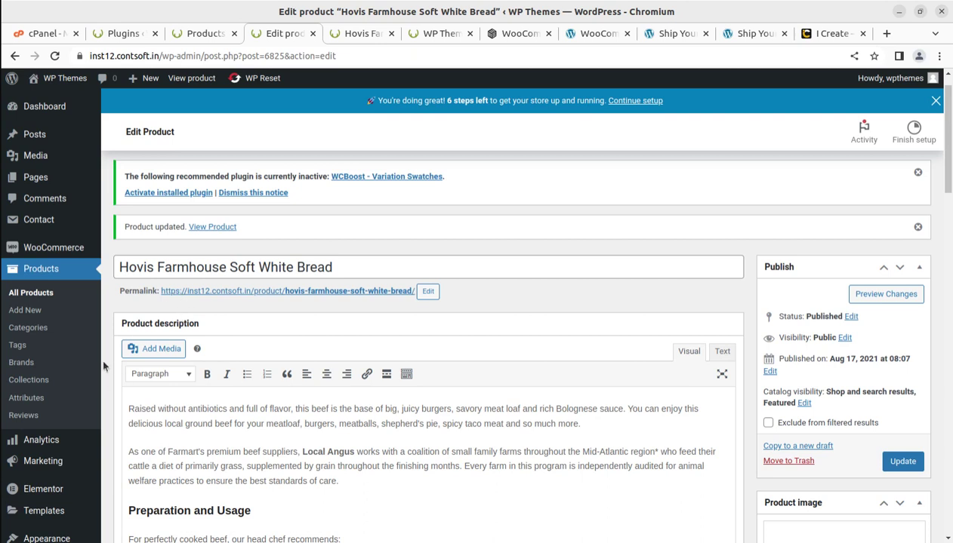
pyautogui.scroll(1, 42, 312)
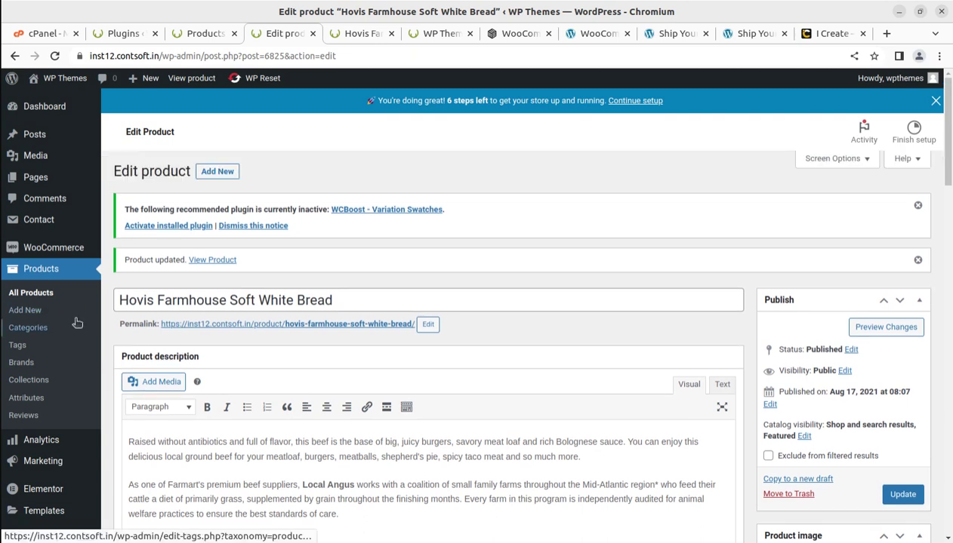
pyautogui.scroll(-1, 66, 440)
pyautogui.moveTo(62, 396)
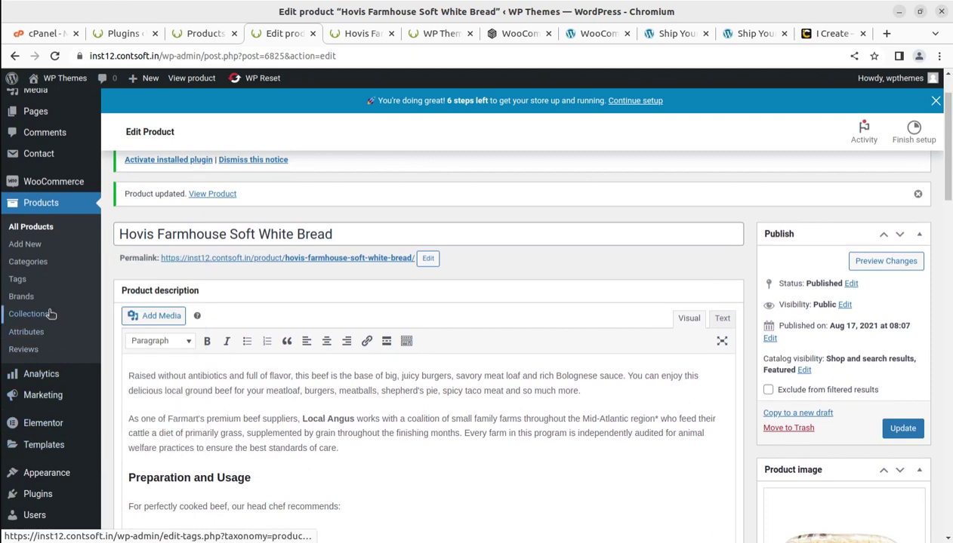
pyautogui.scroll(1, 47, 351)
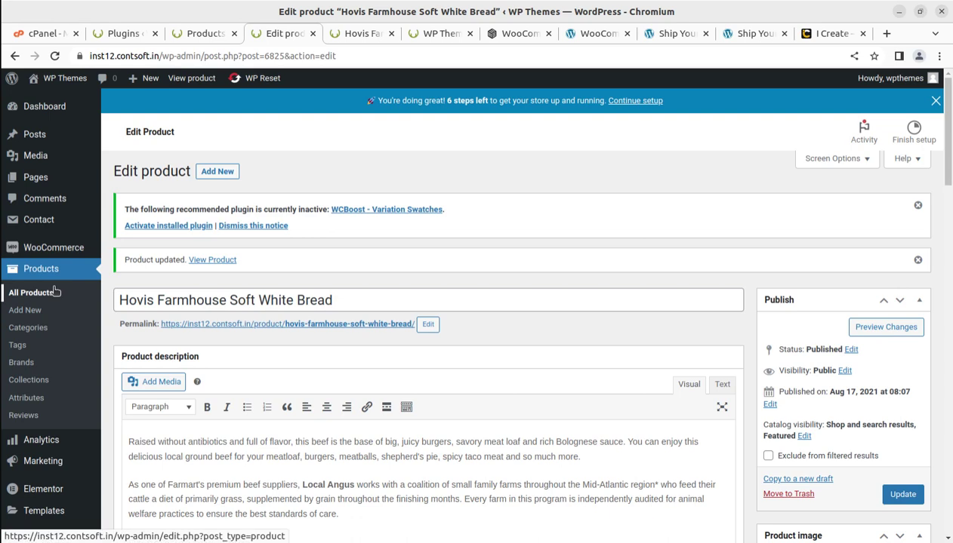
pyautogui.moveTo(46, 249)
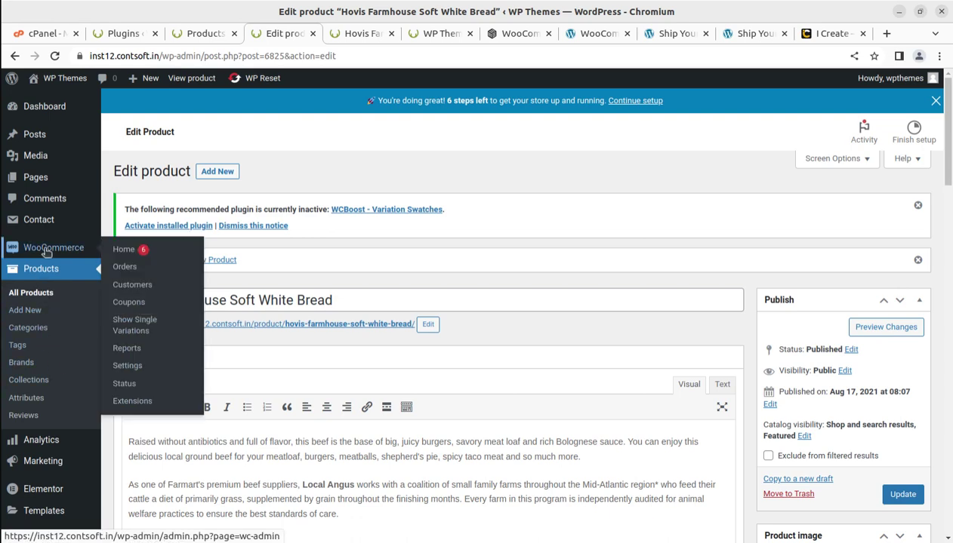
# Step: Choose Show Single Variations from the WooCommerce menu to reach its Get Started guide
pyautogui.click(139, 333)
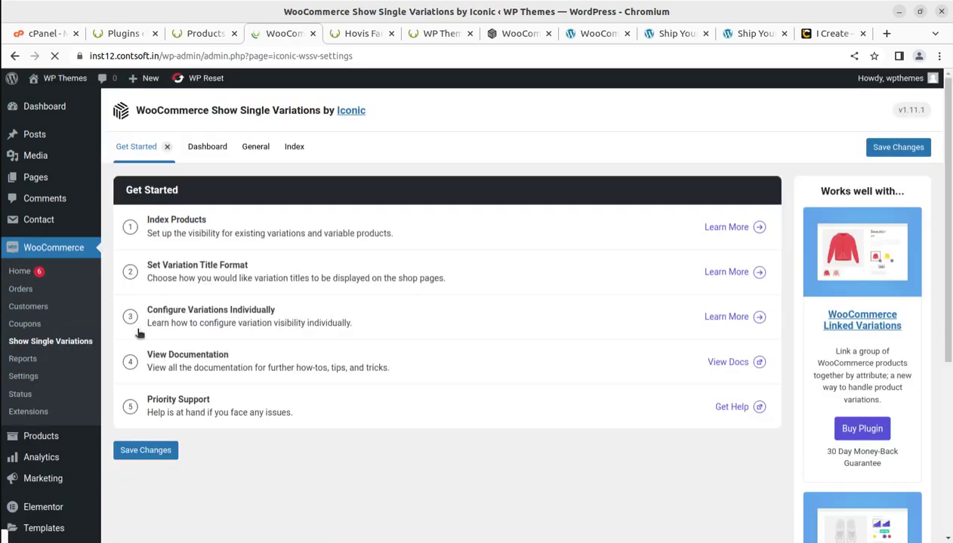